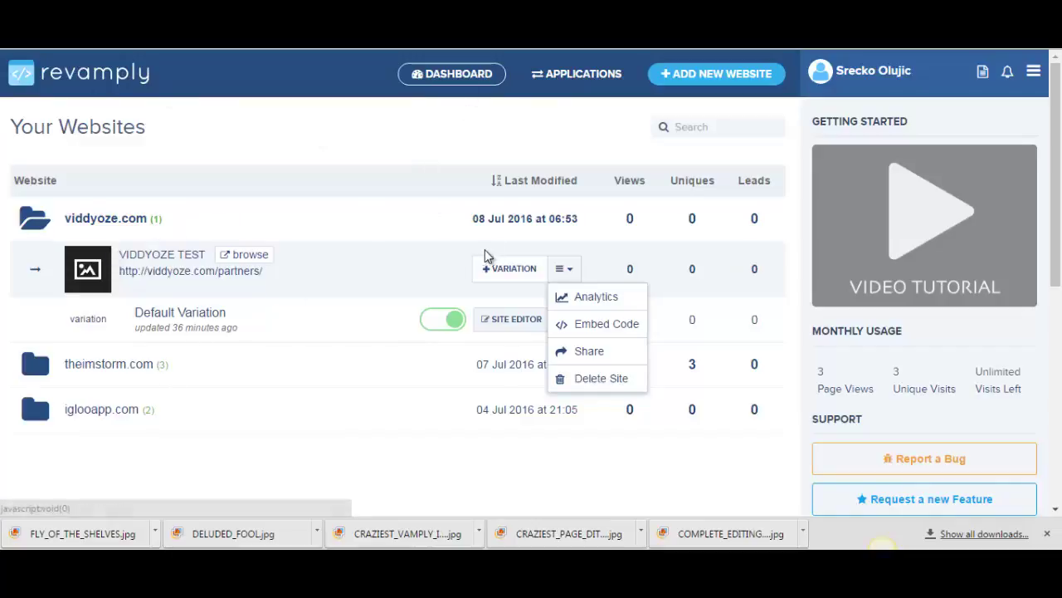
# Step: Start adding a new website with the site title REVAMPLY SALES PAGE EDIT
pyautogui.click(727, 76)
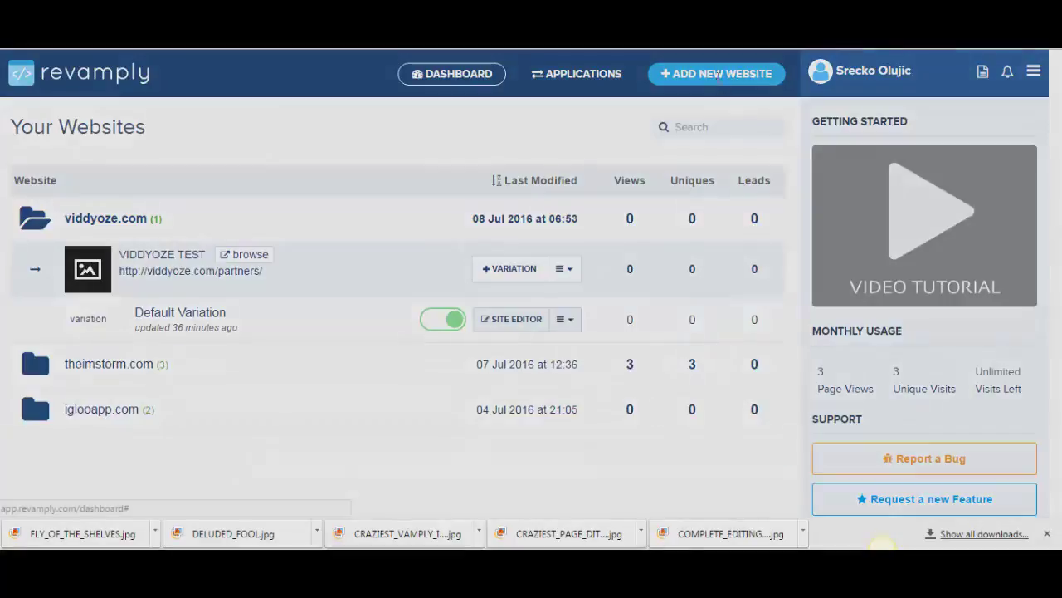
pyautogui.click(371, 203)
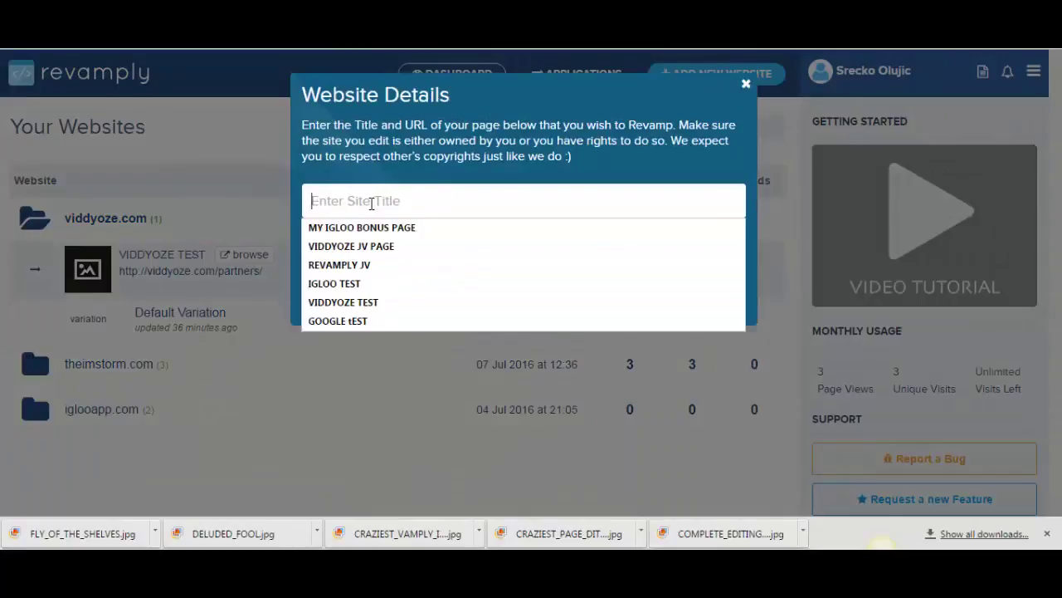
pyautogui.click(349, 265)
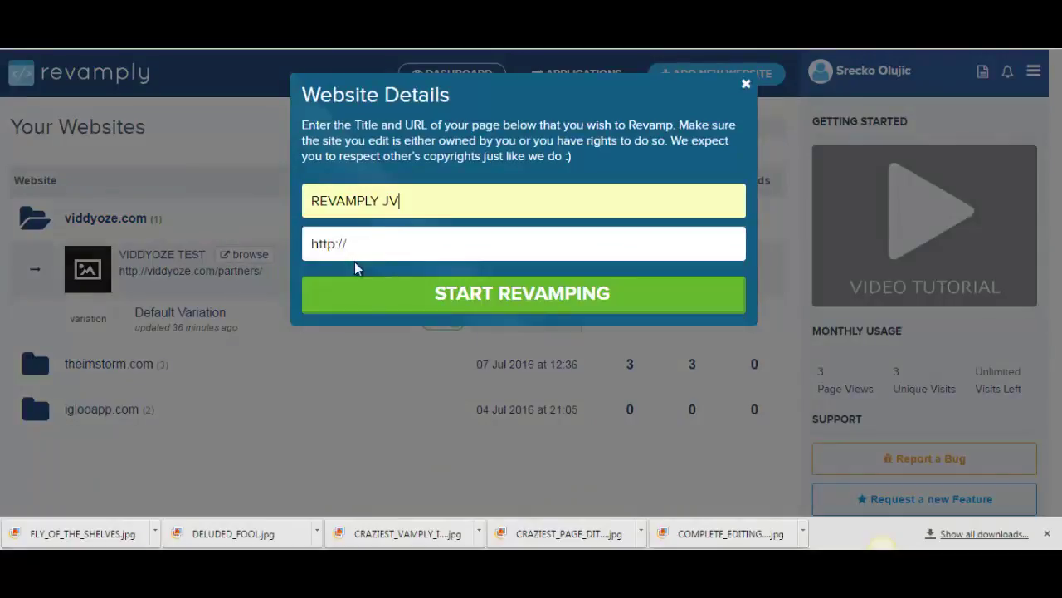
pyautogui.doubleClick(387, 200)
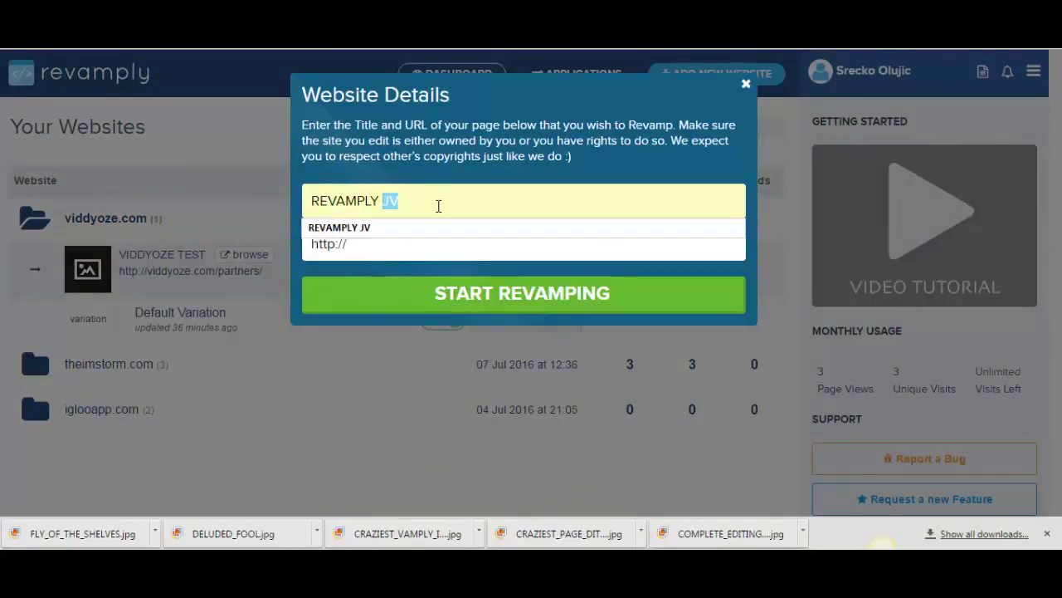
pyautogui.write('SALES PAGE EDIT')
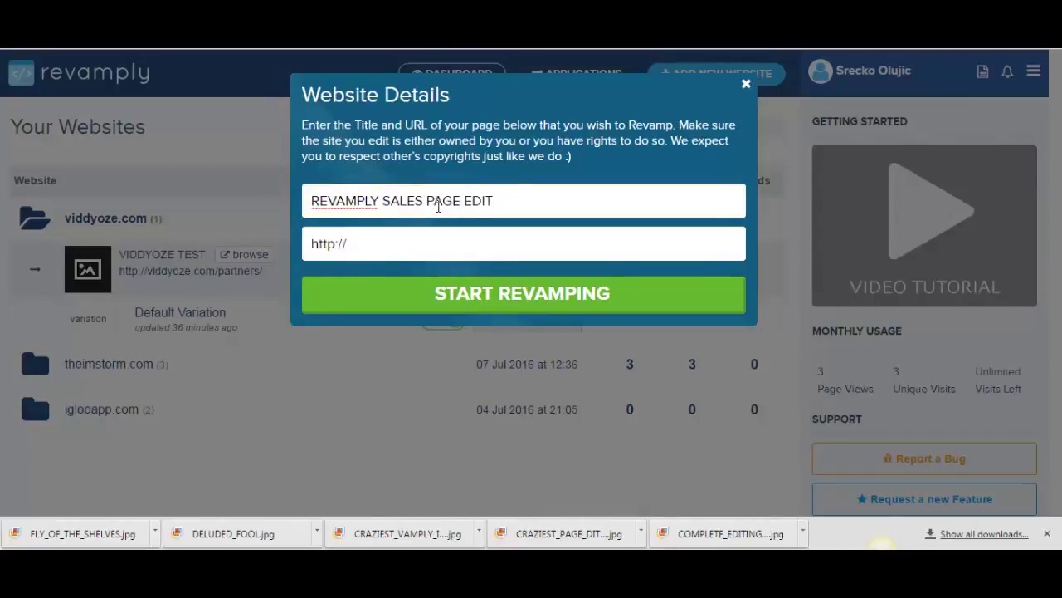
pyautogui.click(375, 242)
pyautogui.write('https://revamply.net/special/')
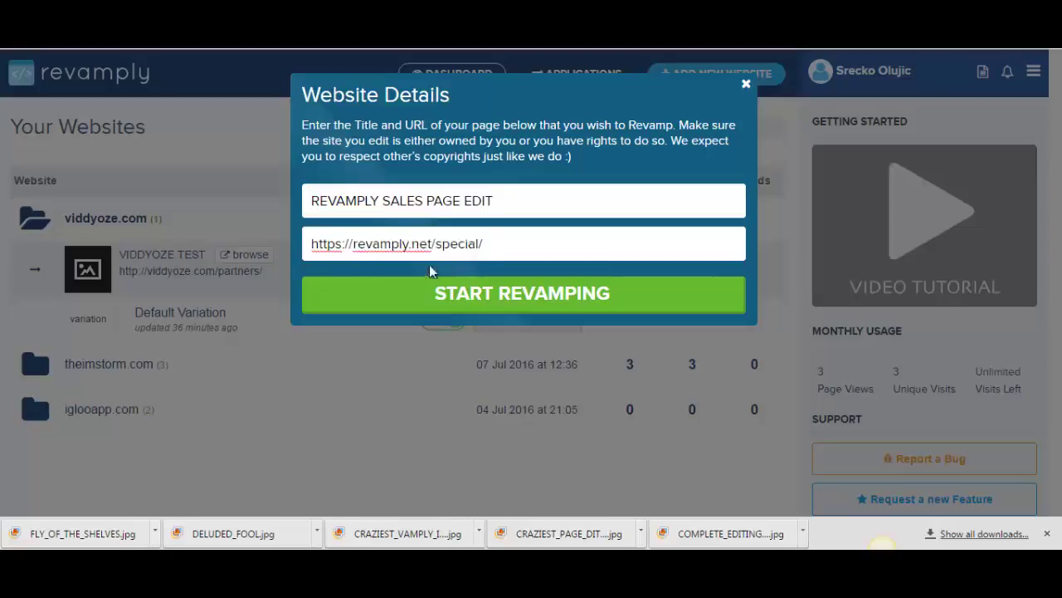
pyautogui.click(517, 301)
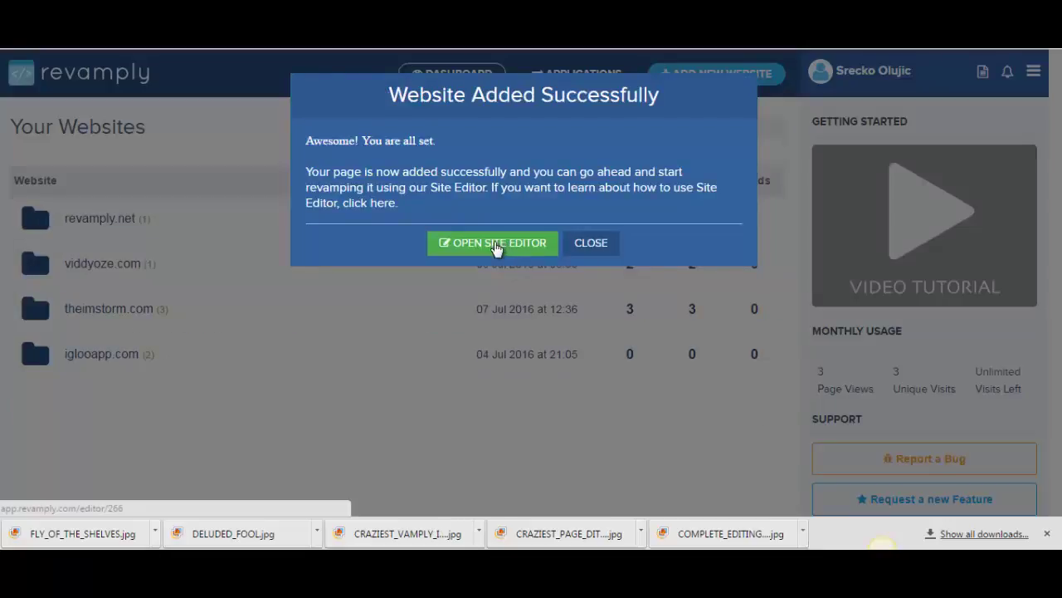
pyautogui.click(493, 241)
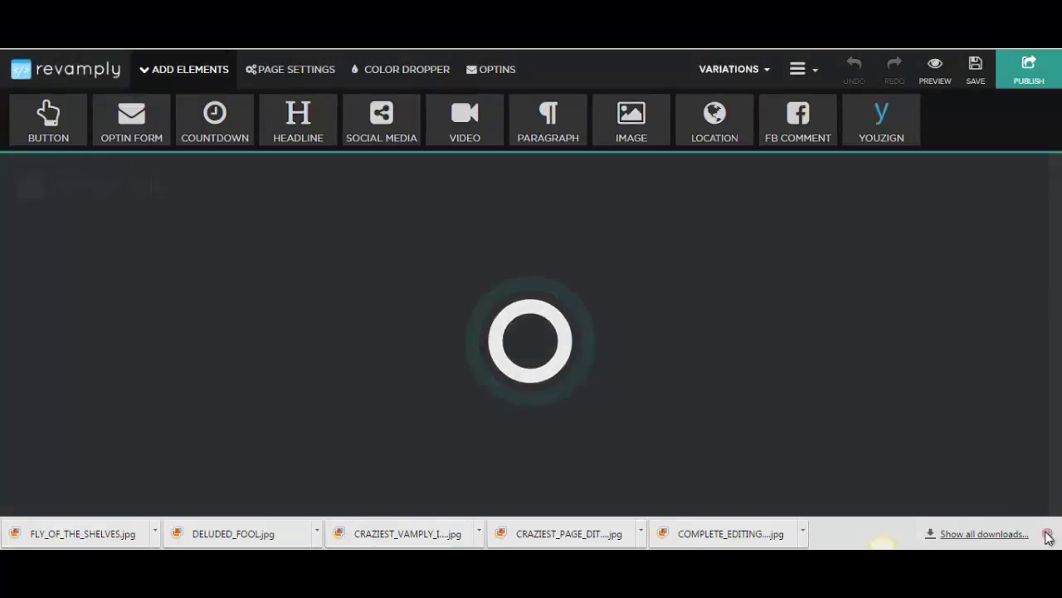
pyautogui.click(1047, 533)
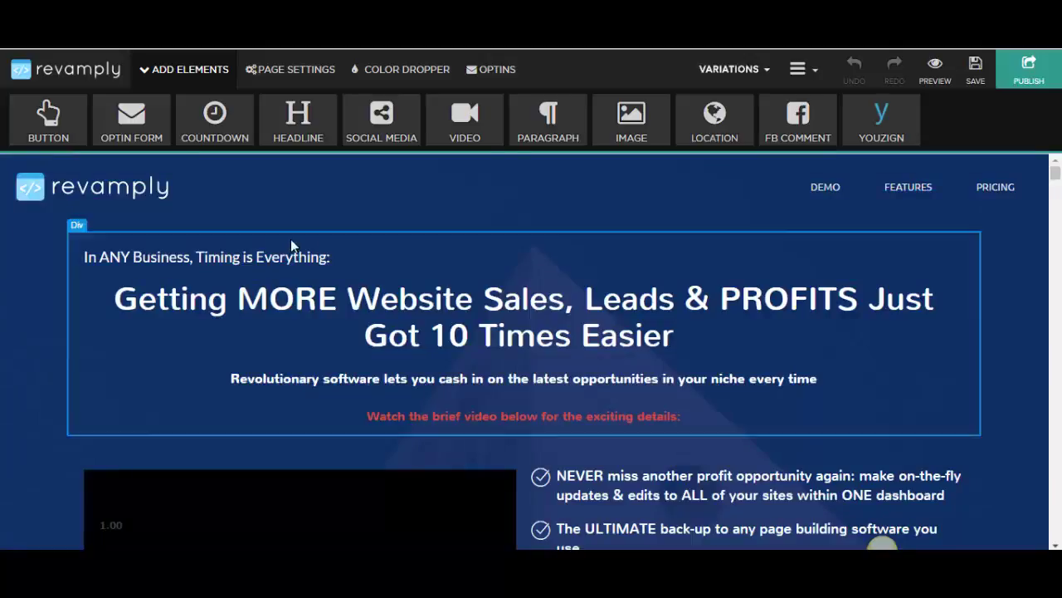
# Step: Set the font of the "In ANY Business, Timing is Everything:" tagline to Vollkorn
pyautogui.click(246, 259)
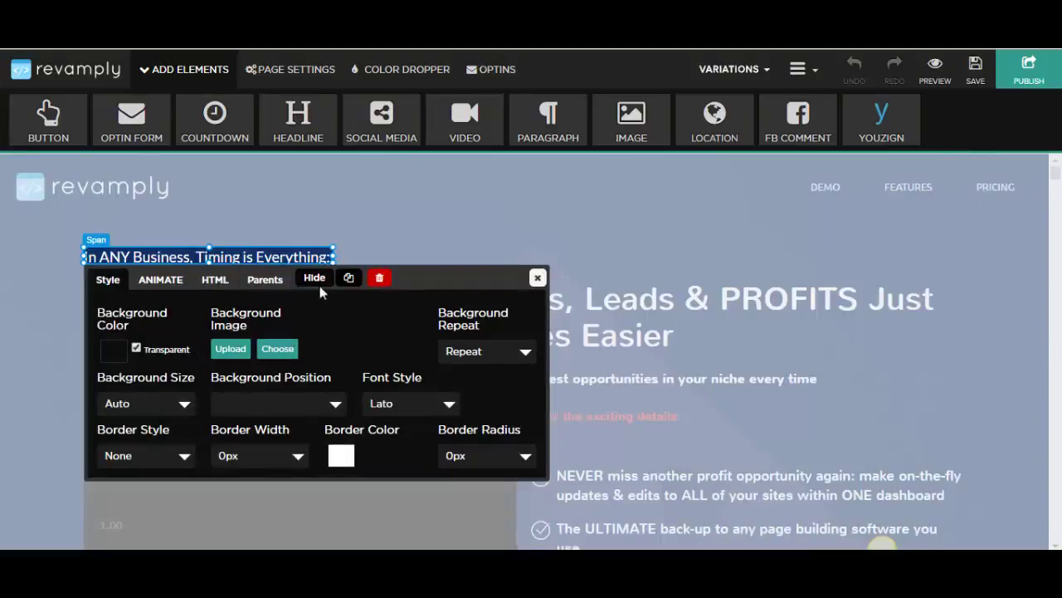
pyautogui.click(469, 242)
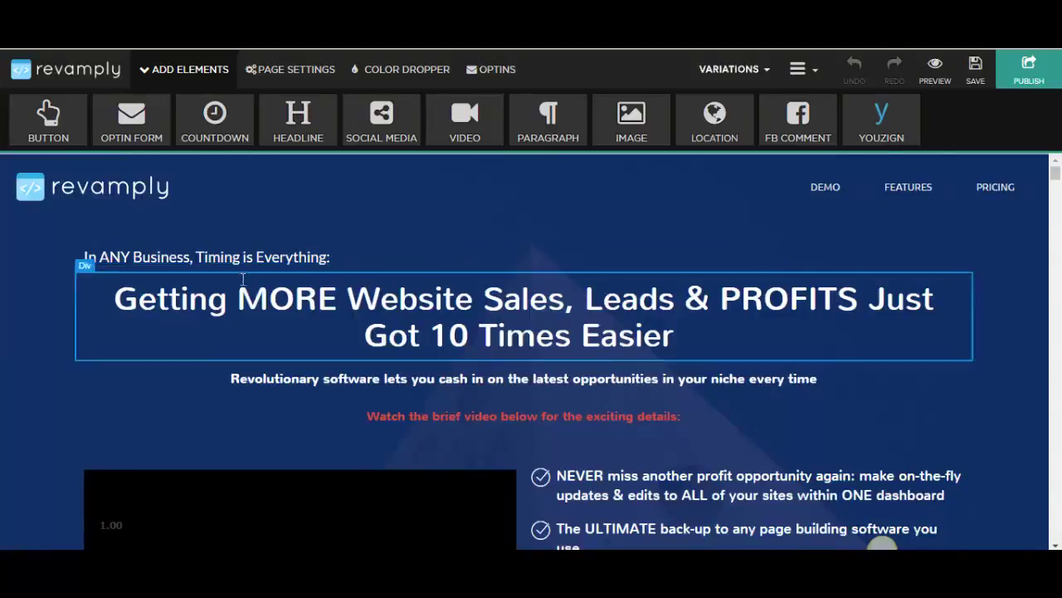
pyautogui.doubleClick(241, 265)
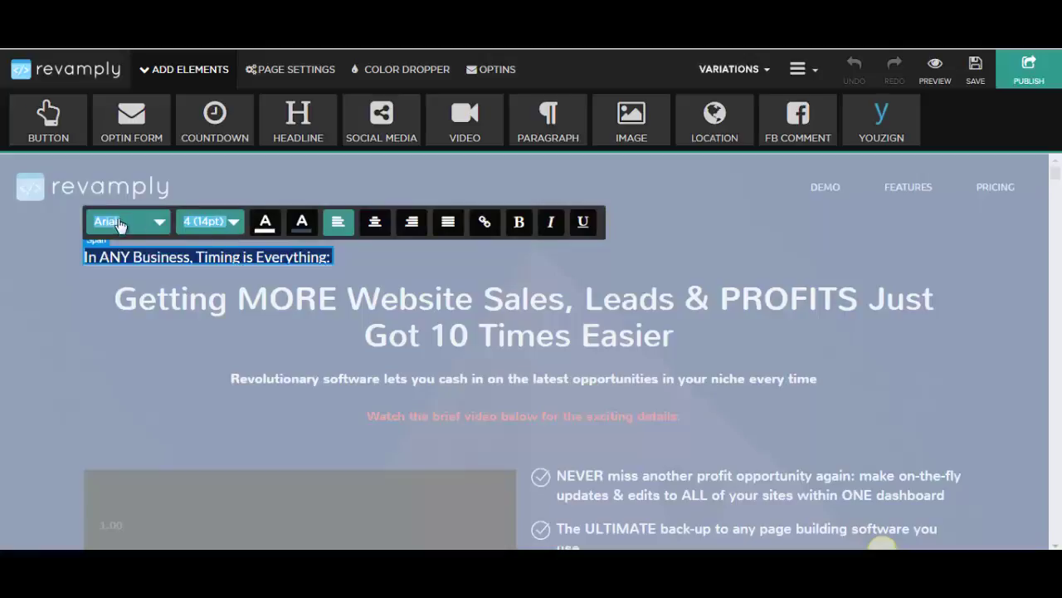
pyautogui.click(142, 232)
pyautogui.scroll(-5, 116, 301)
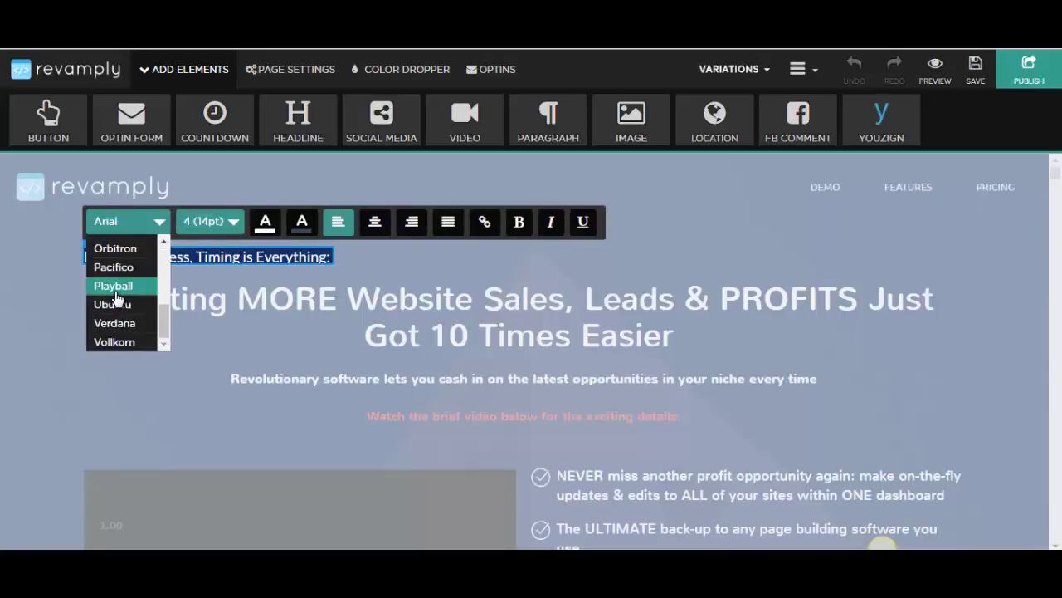
pyautogui.click(114, 343)
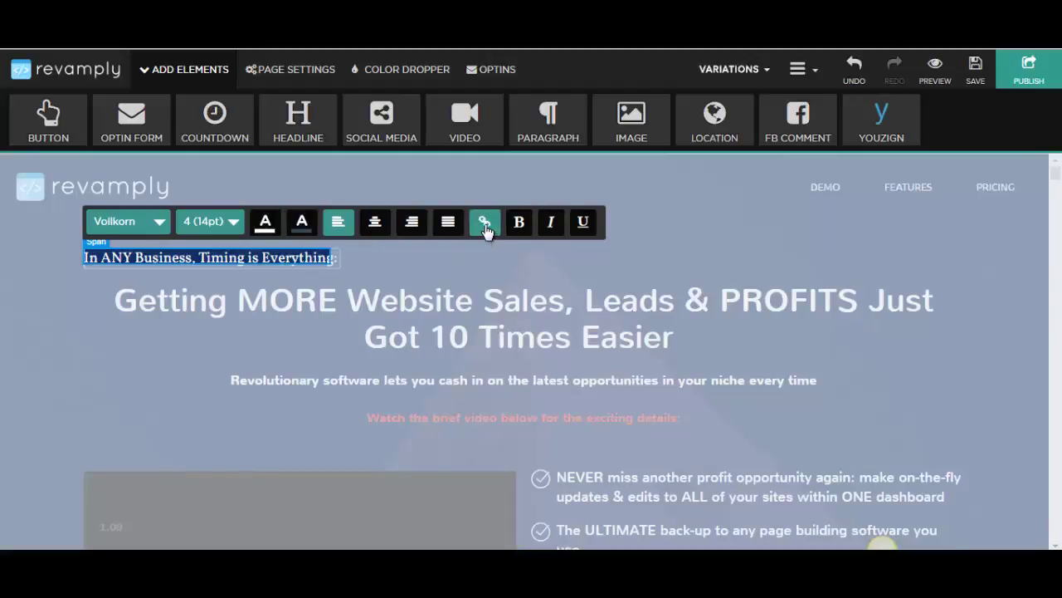
# Step: Move the "In ANY Business, Timing is Everything:" tagline so it sits centred above the main headline
pyautogui.click(407, 239)
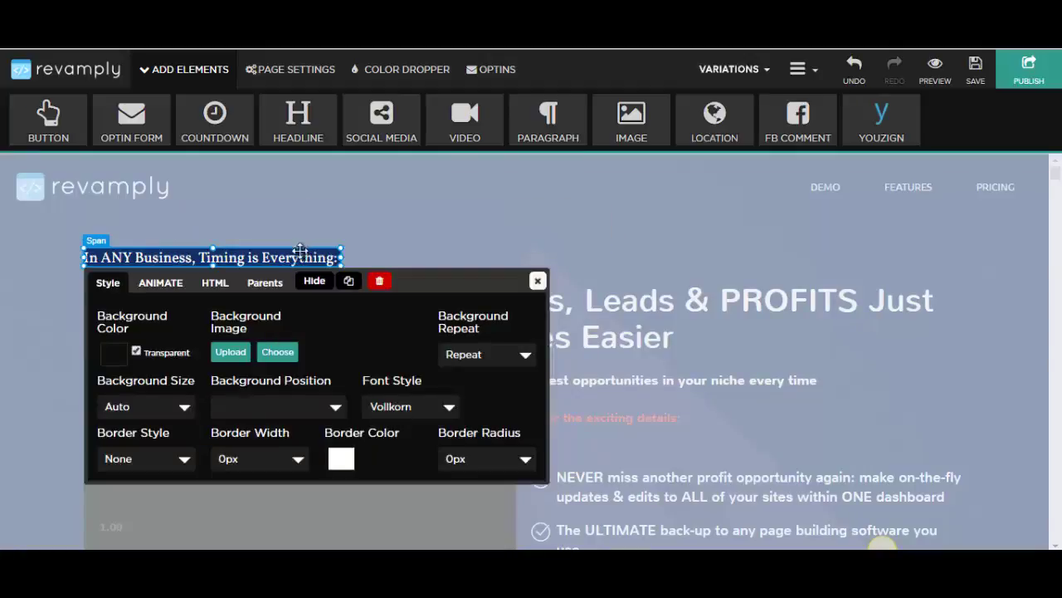
pyautogui.moveTo(304, 255); pyautogui.dragTo(585, 240)
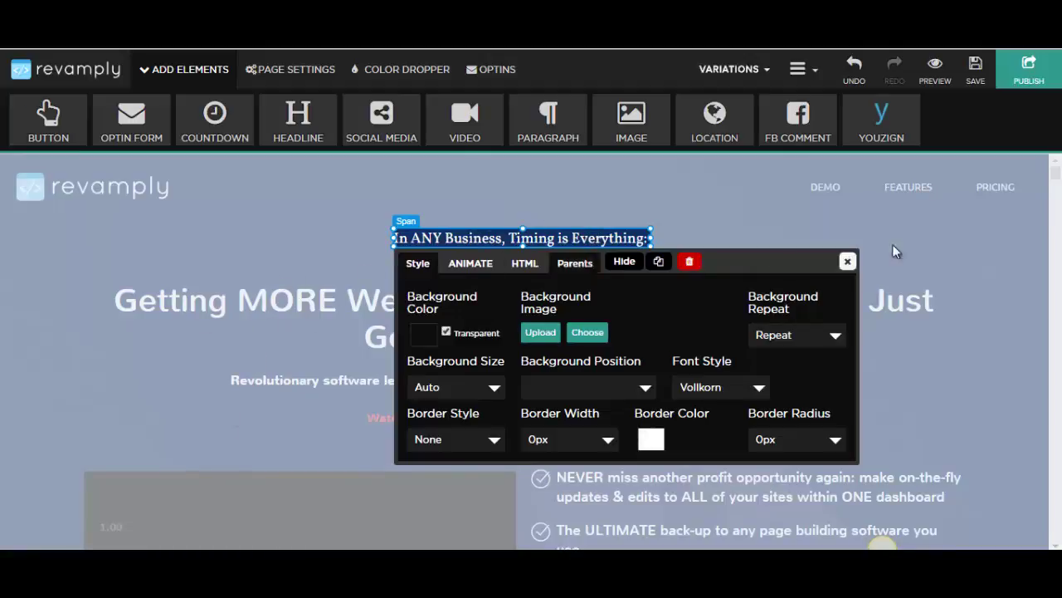
pyautogui.click(847, 260)
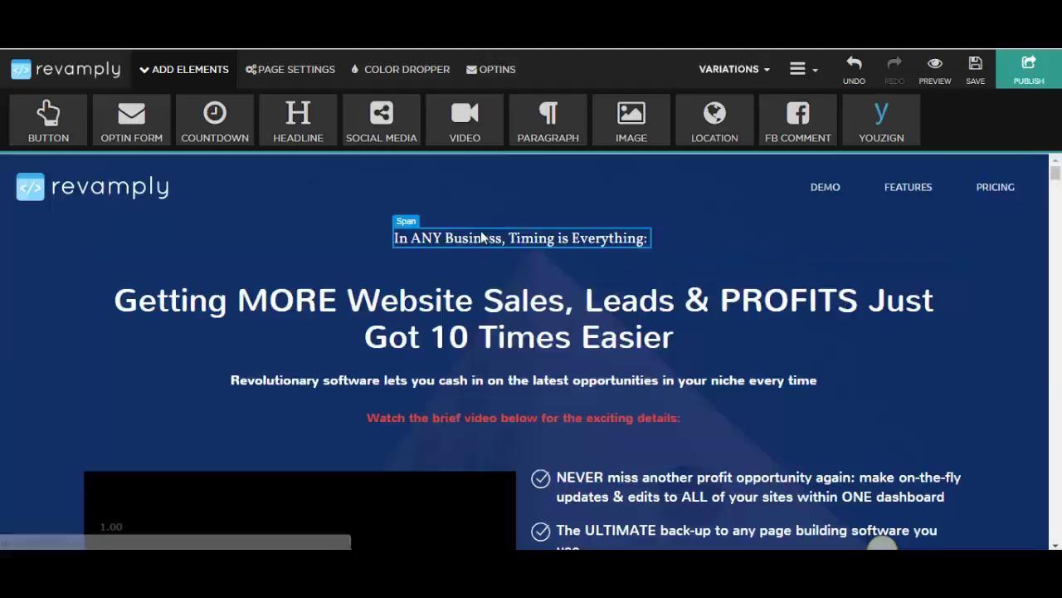
# Step: Apply a looping Rubber Band animation with a 2 sec interval to the tagline, and review its HTML and parent elements
pyautogui.click(524, 237)
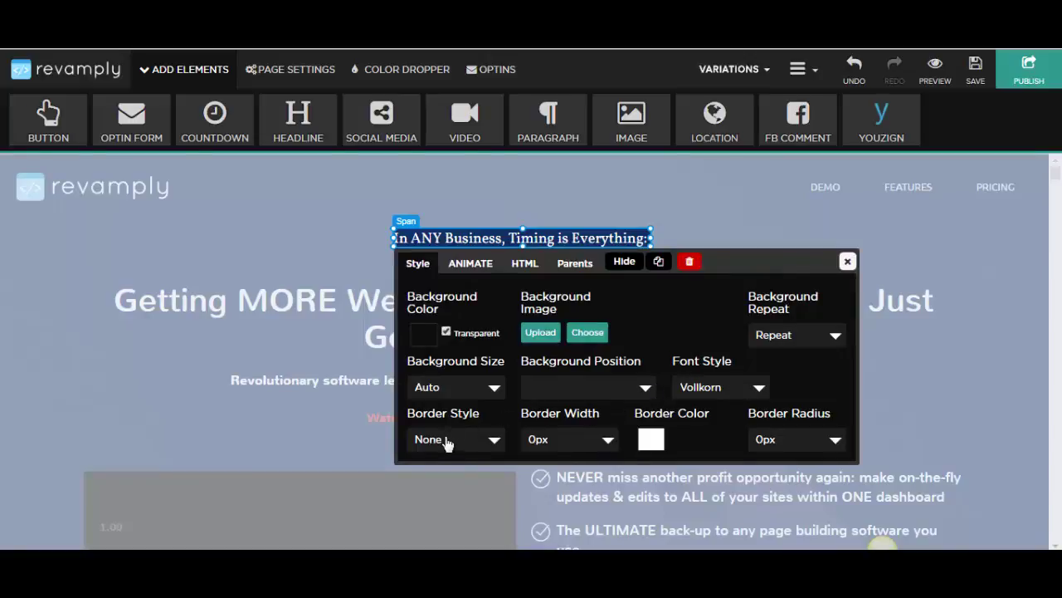
pyautogui.click(468, 268)
pyautogui.click(459, 328)
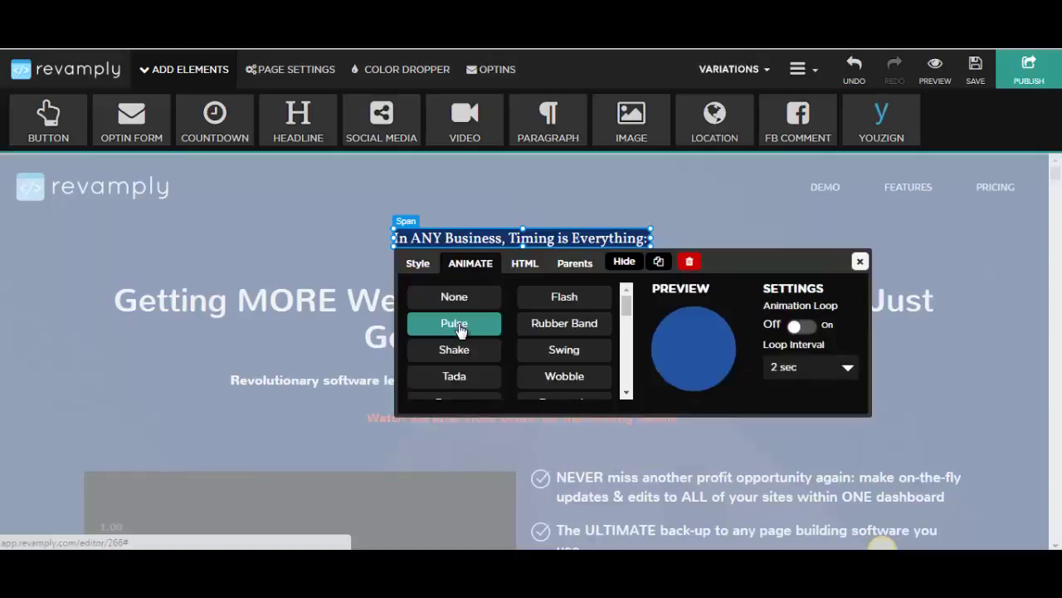
pyautogui.click(531, 324)
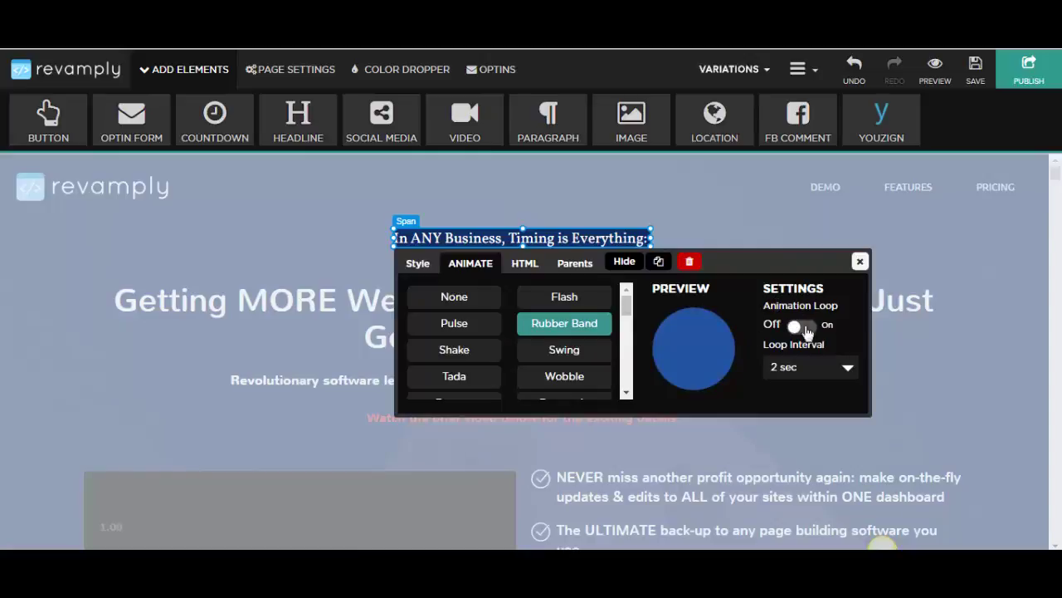
pyautogui.click(826, 371)
pyautogui.click(847, 369)
pyautogui.click(803, 327)
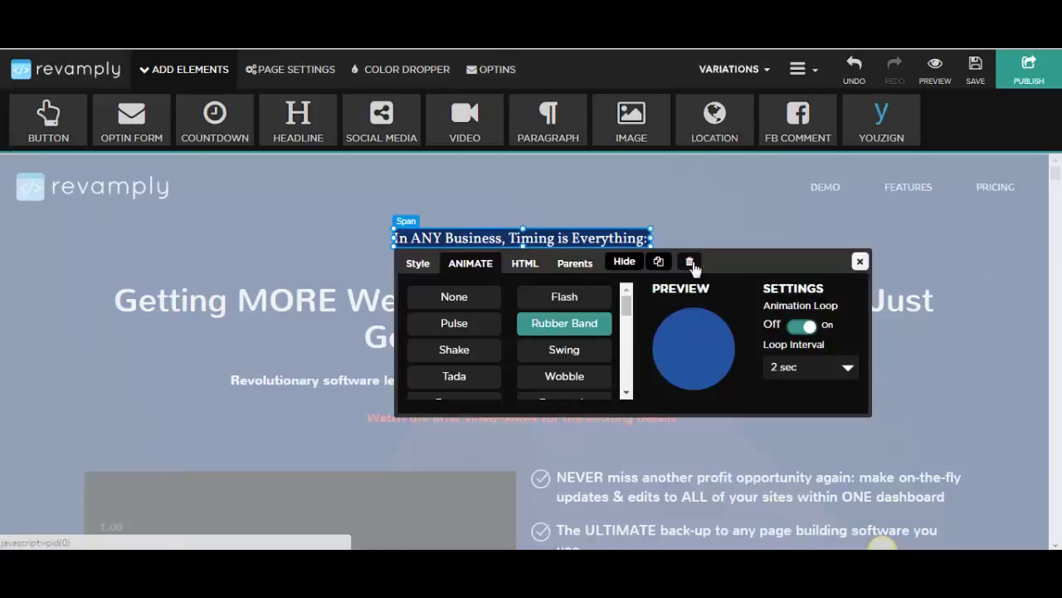
pyautogui.click(521, 266)
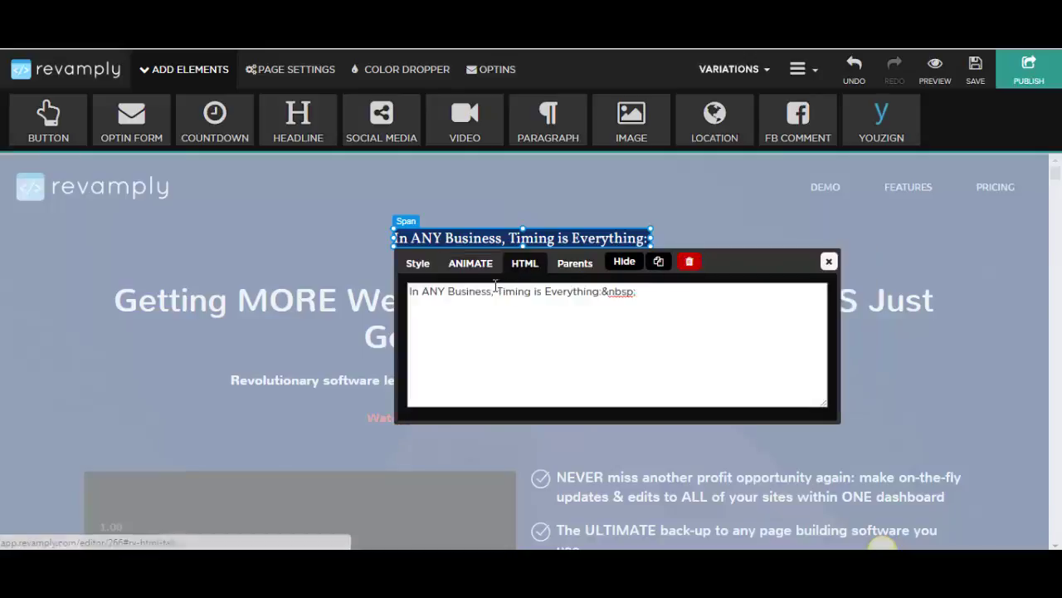
pyautogui.click(573, 264)
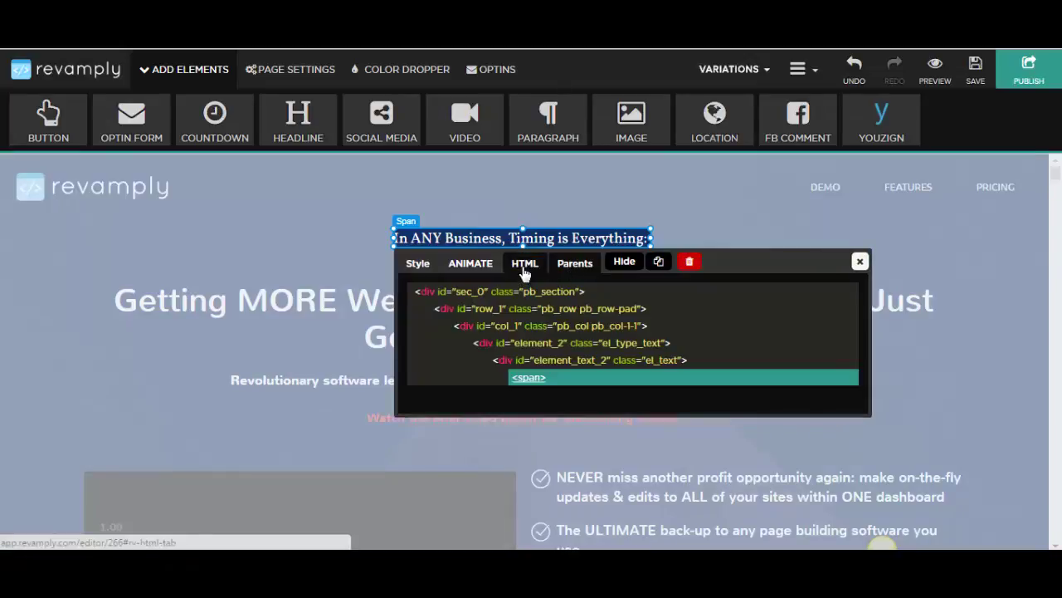
pyautogui.click(466, 267)
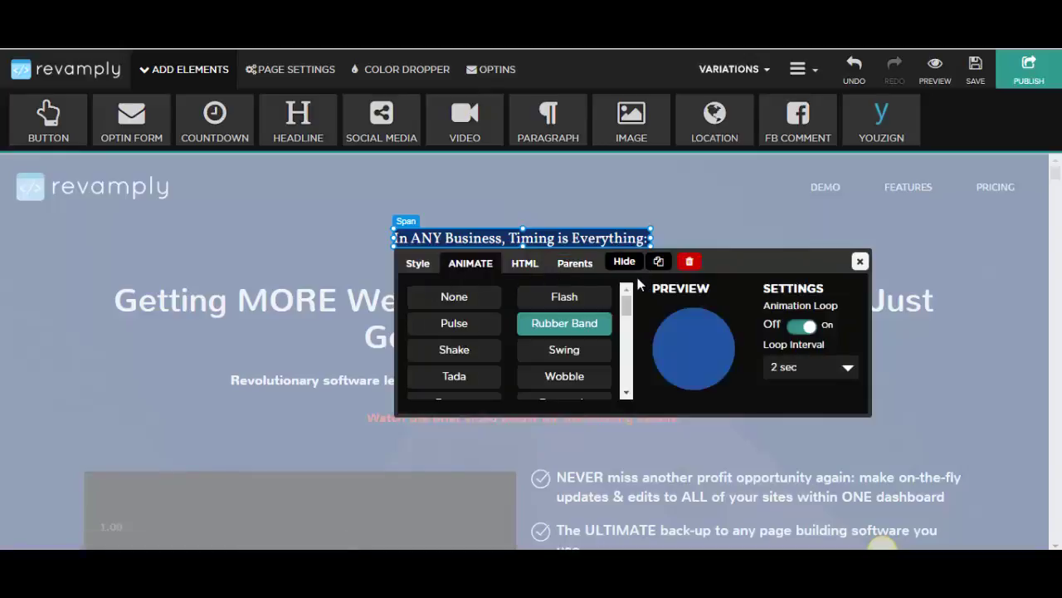
pyautogui.click(860, 261)
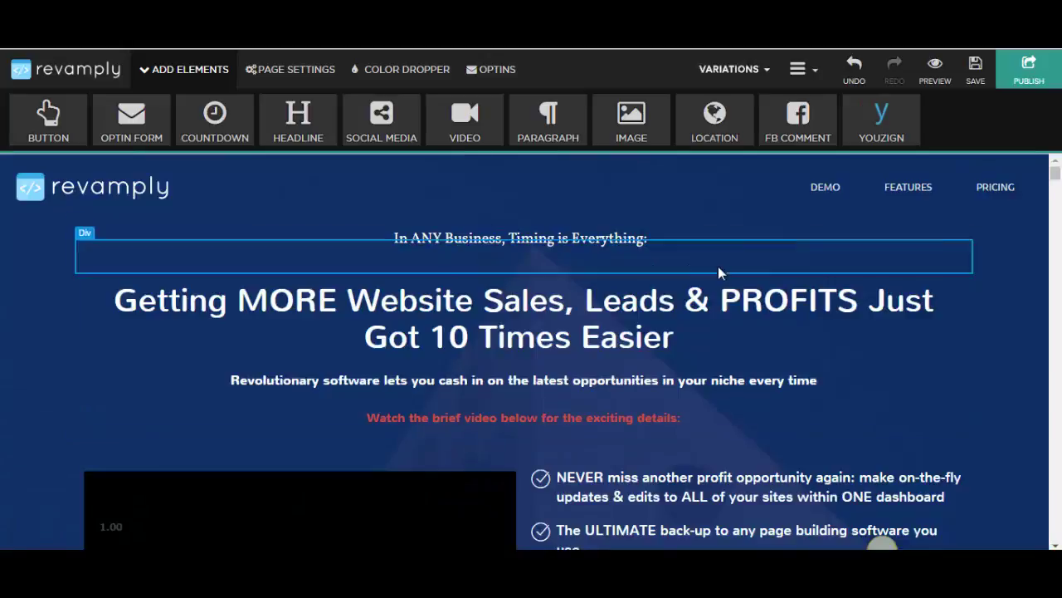
# Step: Stretch the countdown section's lower edge downward to create empty space beneath the four timer boxes
pyautogui.scroll(-6, 714, 288)
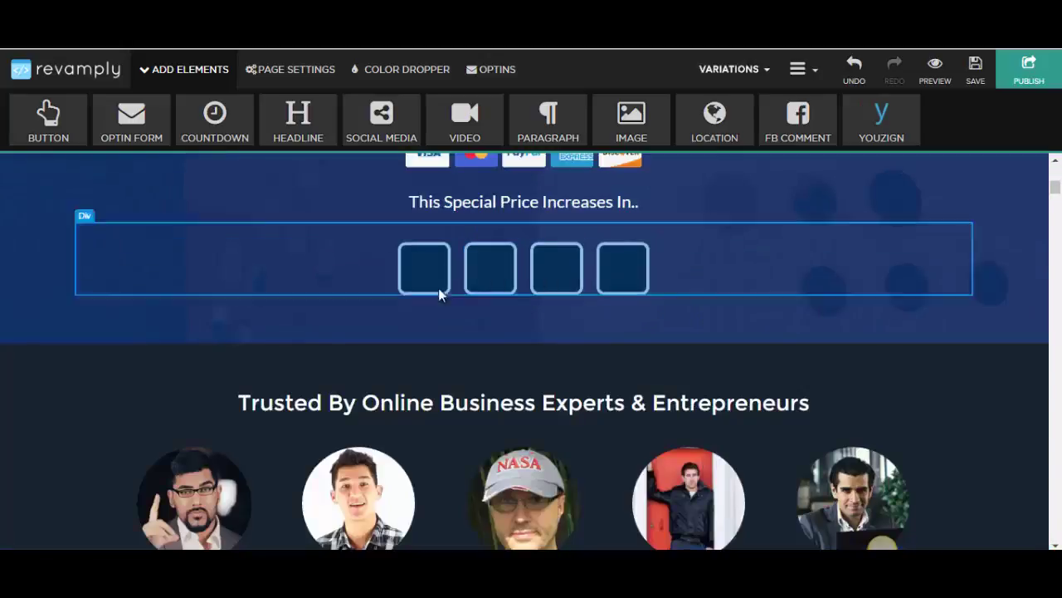
pyautogui.click(970, 302)
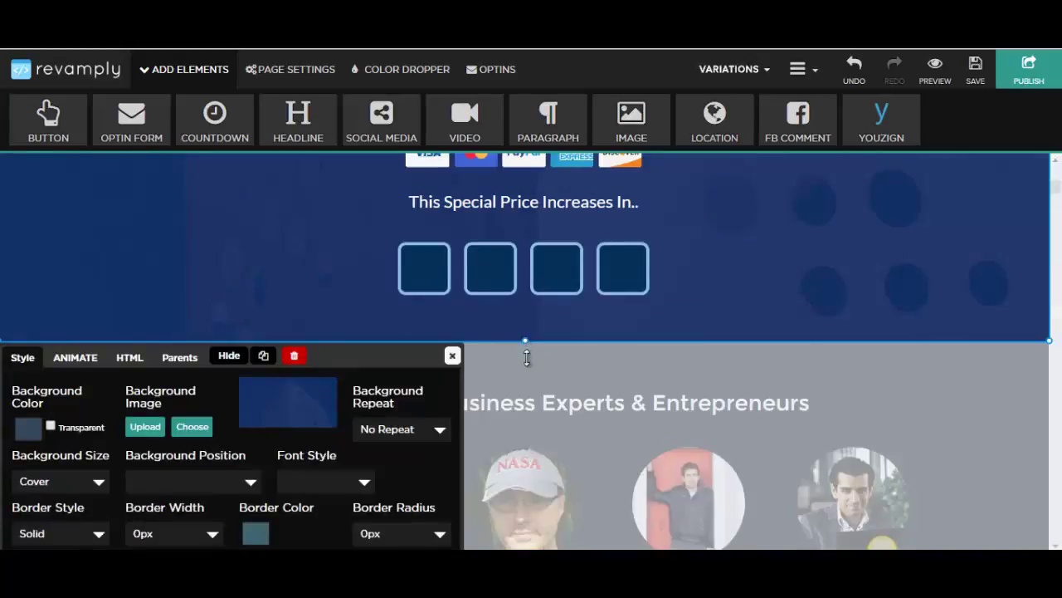
pyautogui.moveTo(526, 357); pyautogui.dragTo(524, 523)
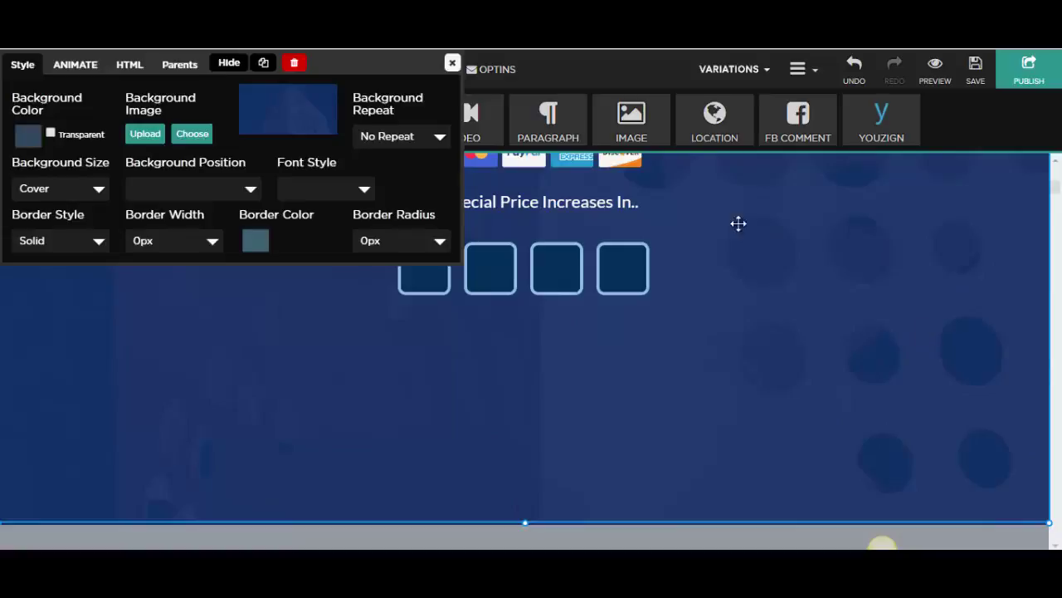
pyautogui.click(452, 64)
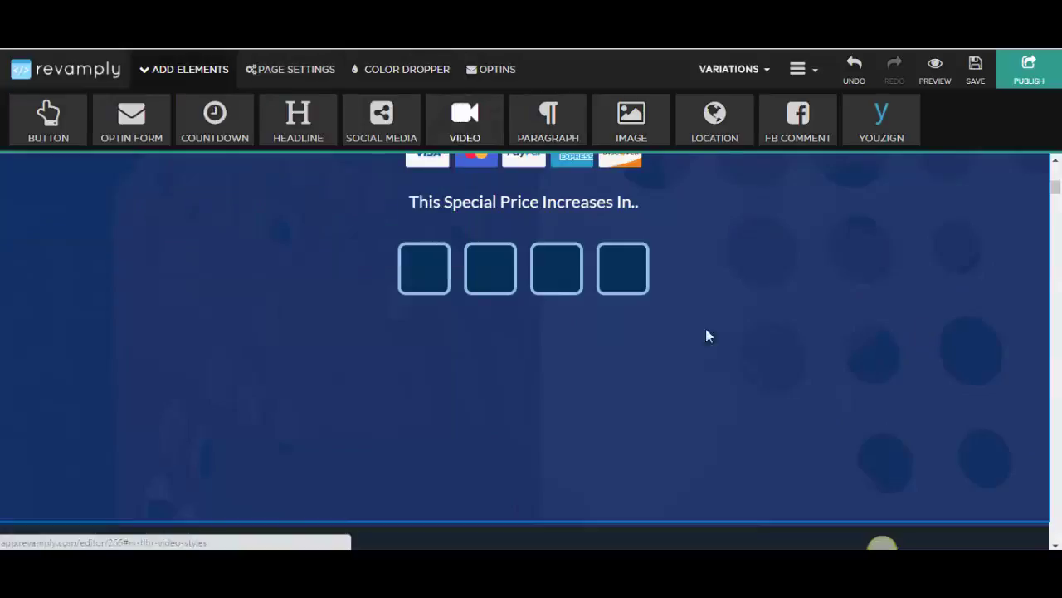
pyautogui.scroll(-1, 855, 373)
pyautogui.click(845, 362)
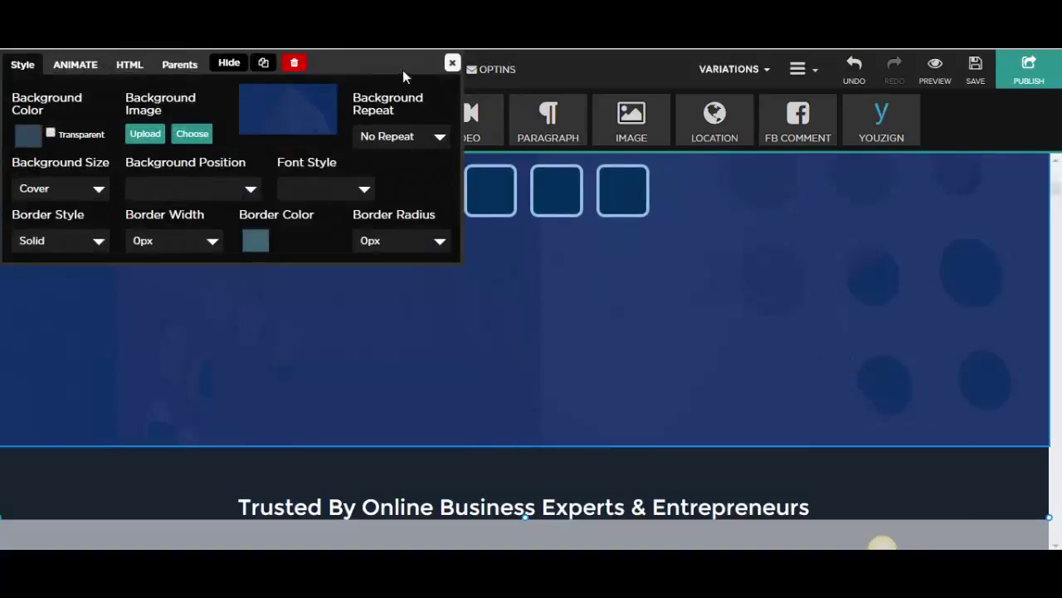
pyautogui.click(453, 64)
# Step: Extend the countdown section's lower edge further down to enlarge the empty area above the "Trusted By" section
pyautogui.scroll(-3, 764, 309)
pyautogui.scroll(-1, 767, 316)
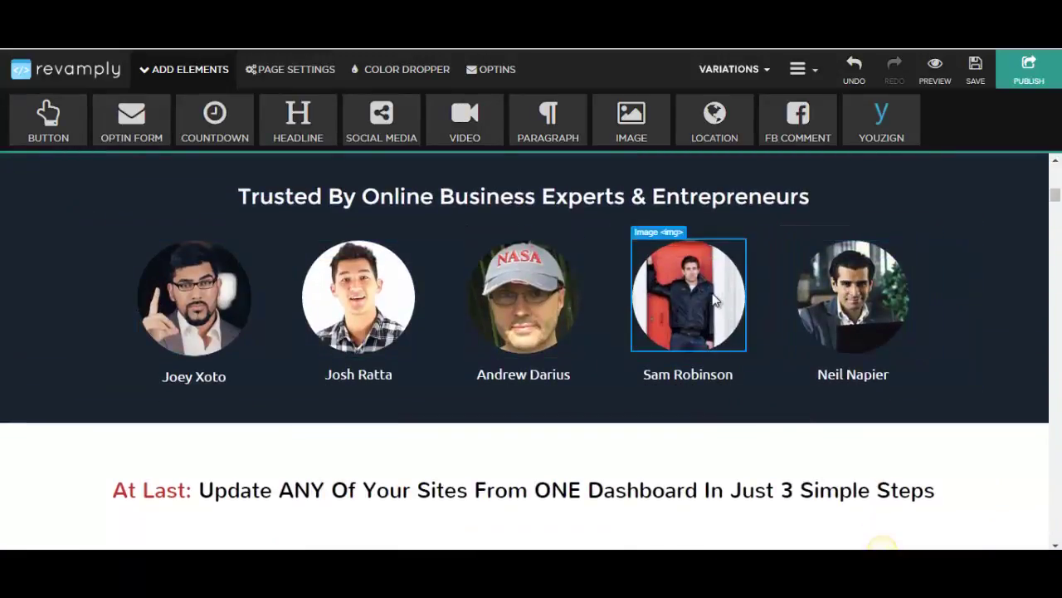
pyautogui.scroll(3, 722, 305)
pyautogui.click(918, 382)
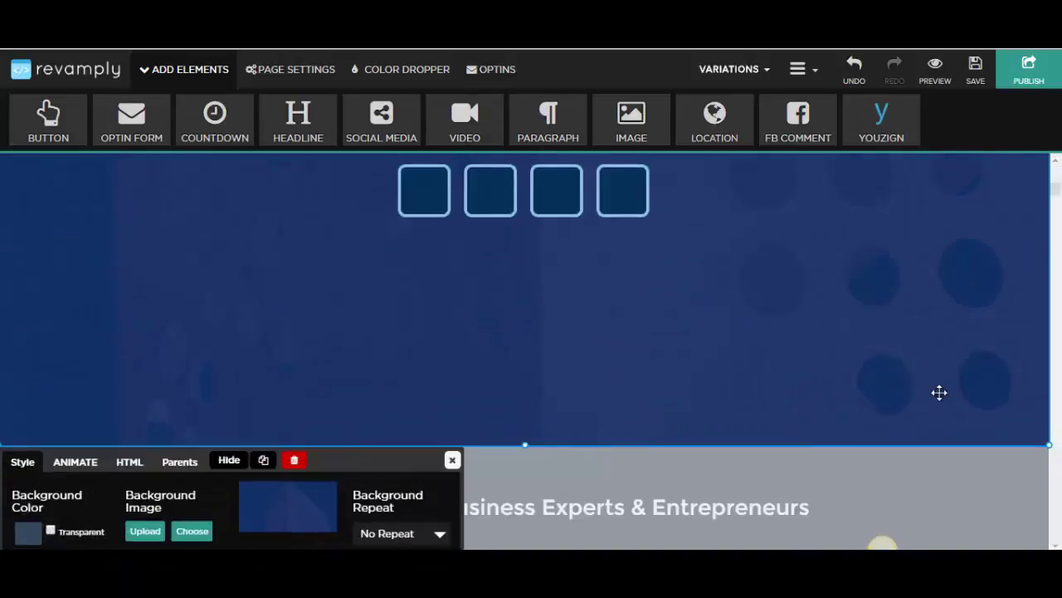
pyautogui.moveTo(523, 444); pyautogui.dragTo(522, 535)
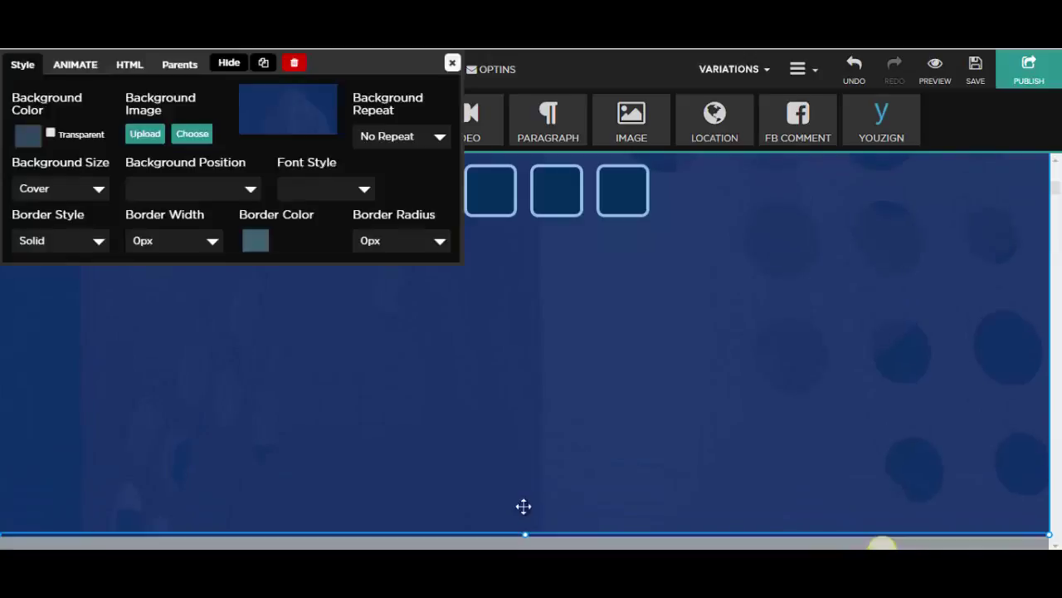
pyautogui.click(451, 66)
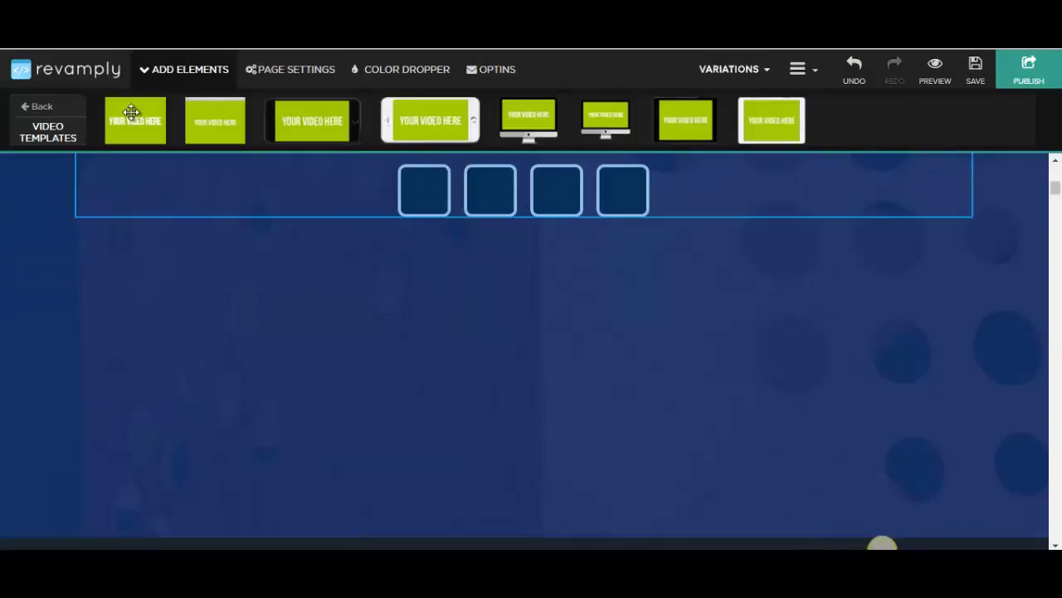
# Step: Add a video element with the upright white tablet frame to the empty area below the timer boxes
pyautogui.moveTo(131, 112); pyautogui.dragTo(335, 126)
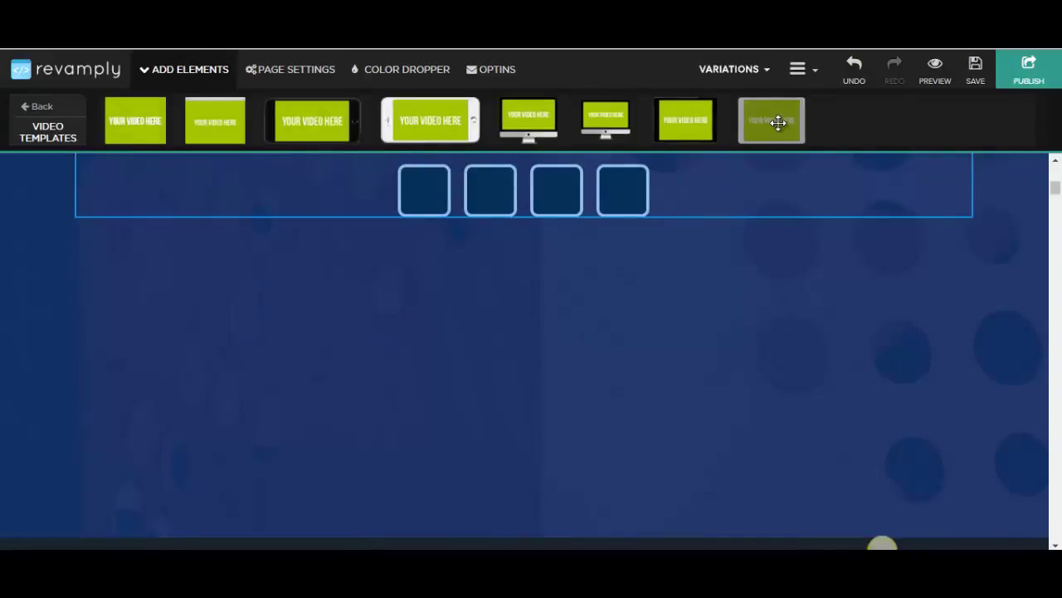
pyautogui.moveTo(780, 117); pyautogui.dragTo(444, 312)
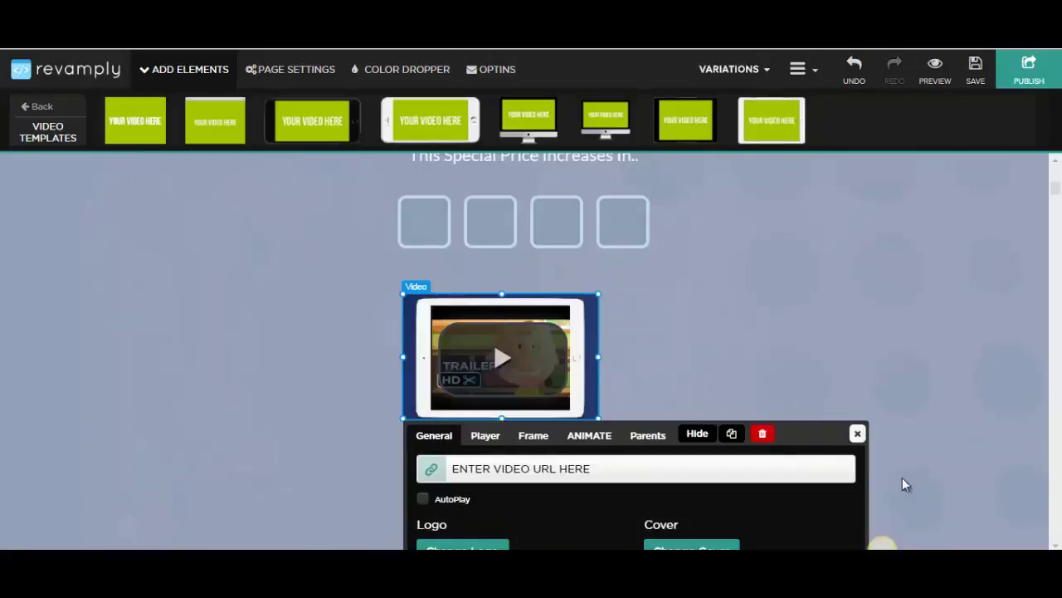
pyautogui.click(857, 433)
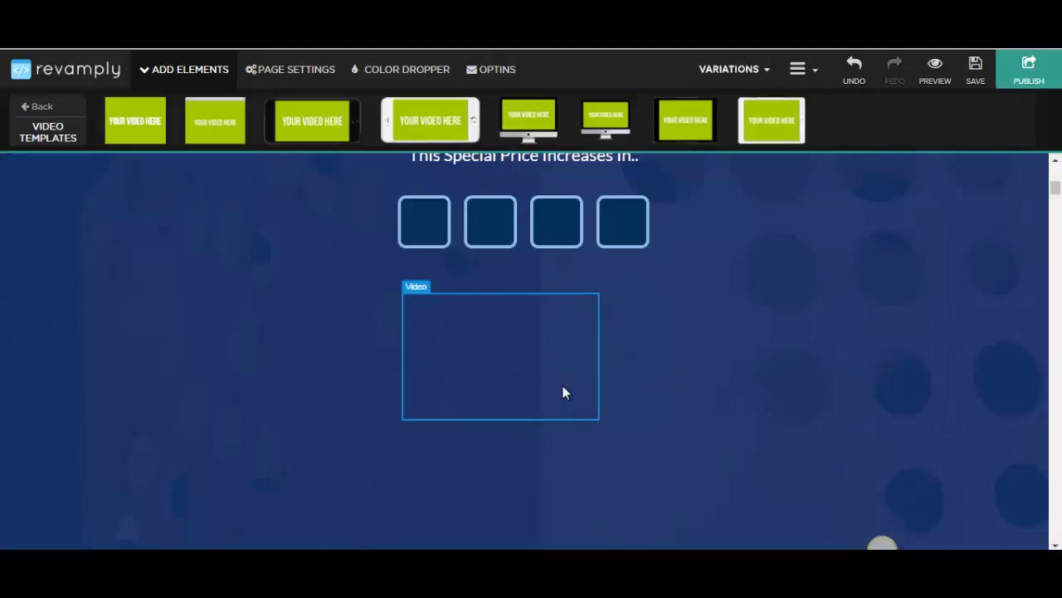
# Step: Enlarge the video by stretching its upper-right corner outward and its lower-left corner down and outward
pyautogui.click(562, 393)
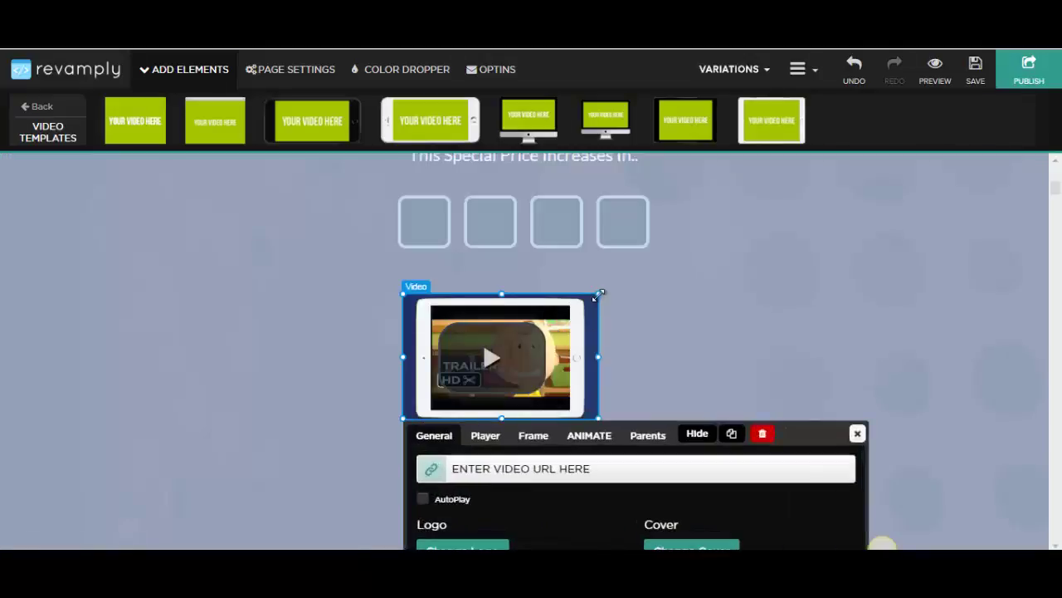
pyautogui.moveTo(697, 279); pyautogui.dragTo(807, 236)
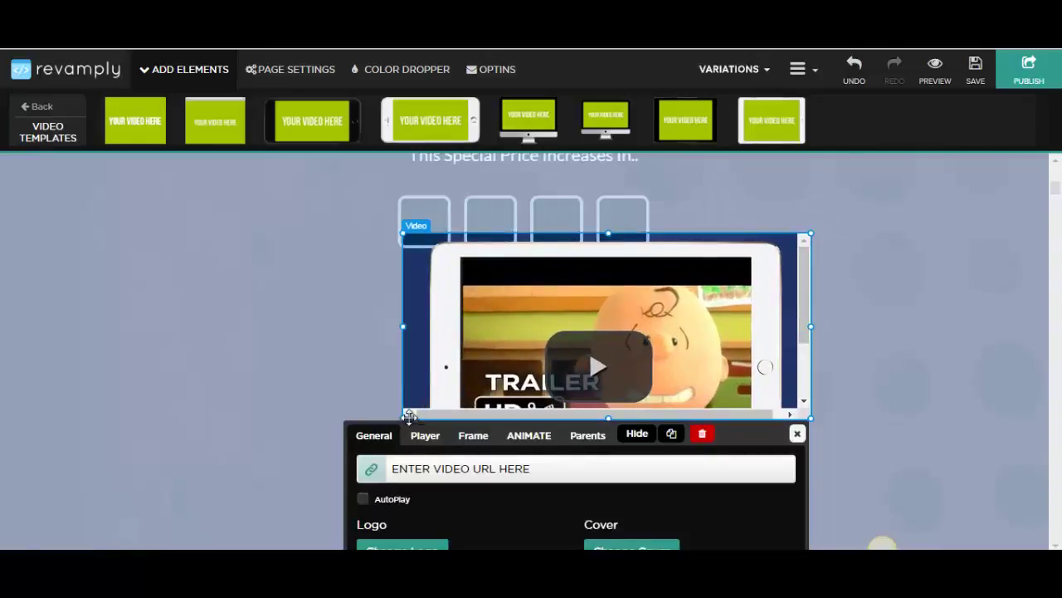
pyautogui.moveTo(402, 418); pyautogui.dragTo(315, 503)
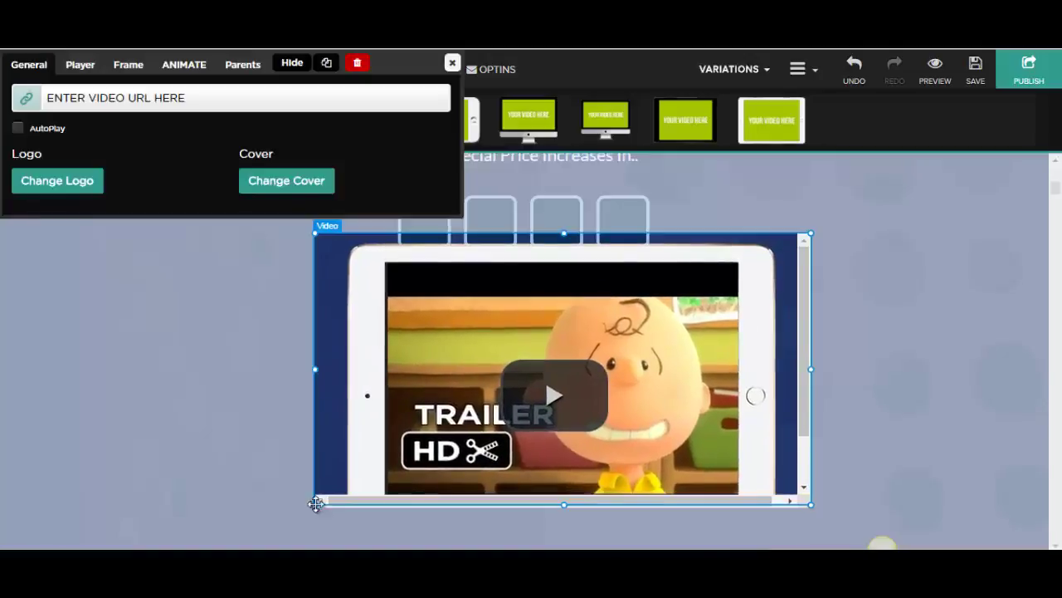
pyautogui.click(564, 513)
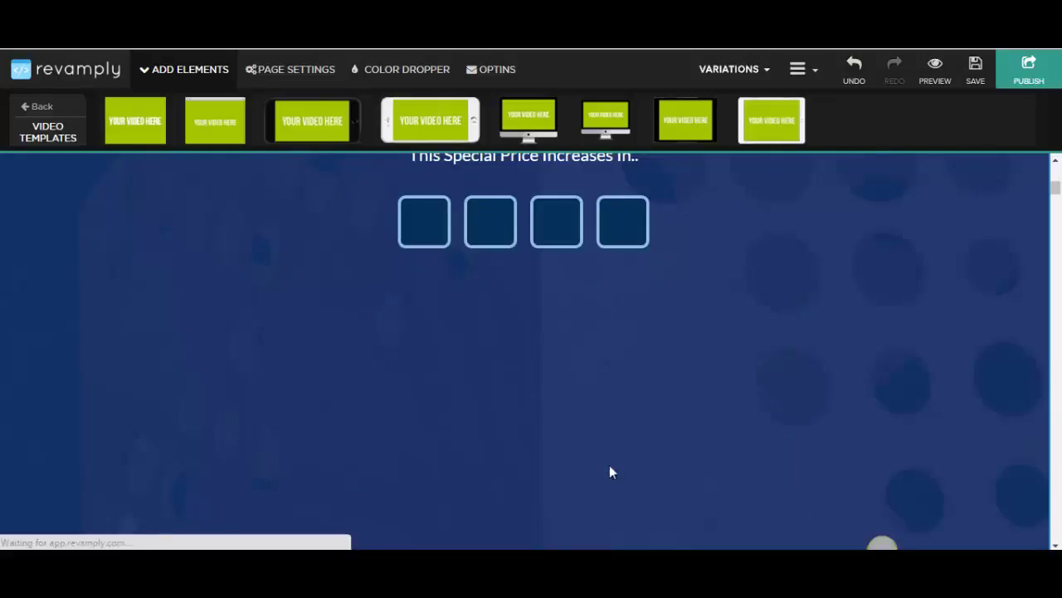
# Step: Extend the video's lower edge until the whole tablet frame fits, and shift it to sit centred beneath the timer boxes
pyautogui.scroll(-1, 917, 347)
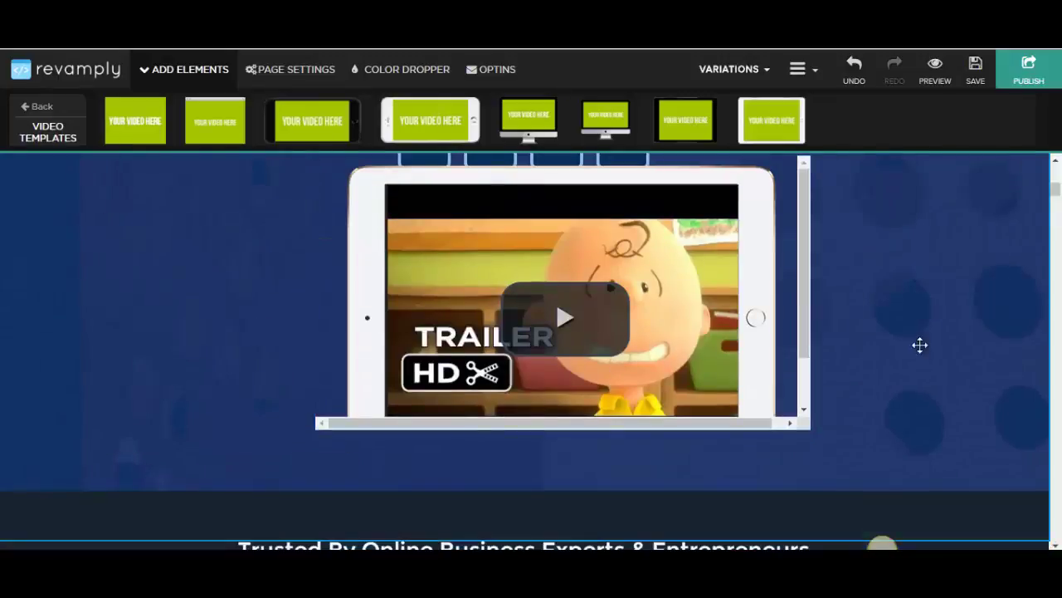
pyautogui.click(920, 345)
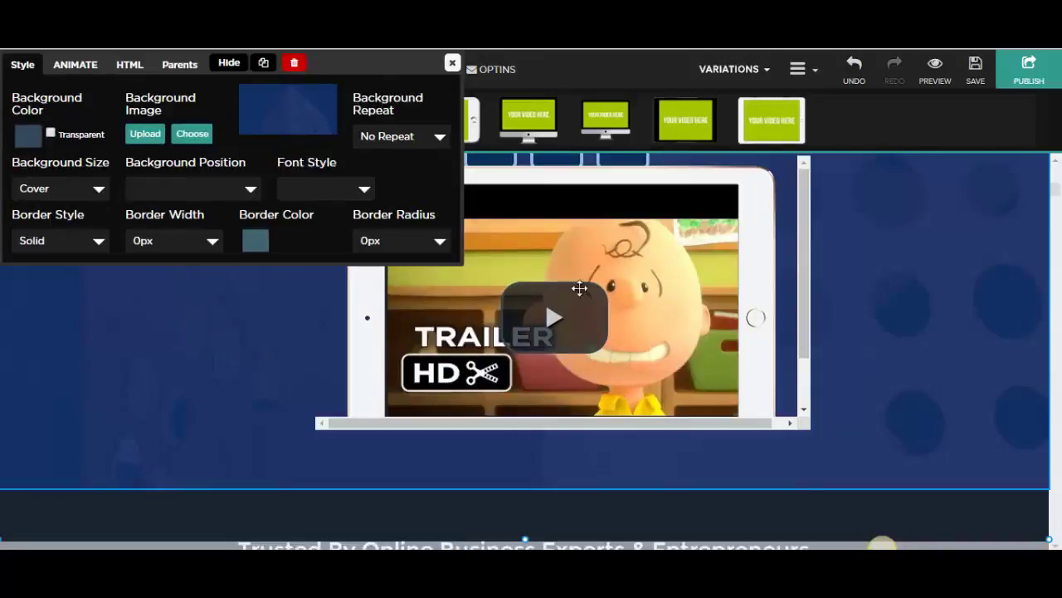
pyautogui.click(452, 63)
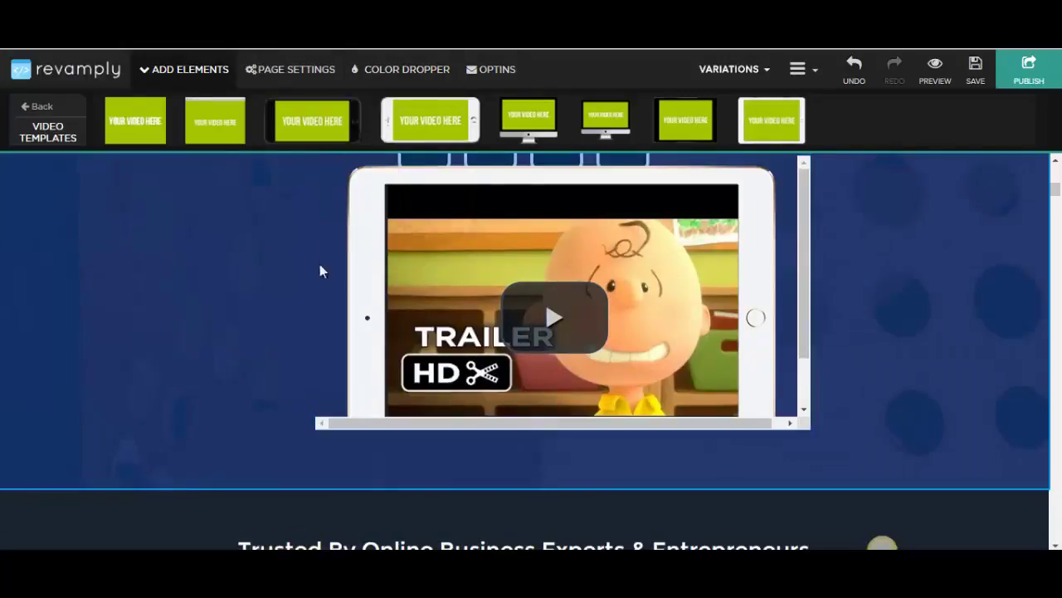
pyautogui.click(331, 283)
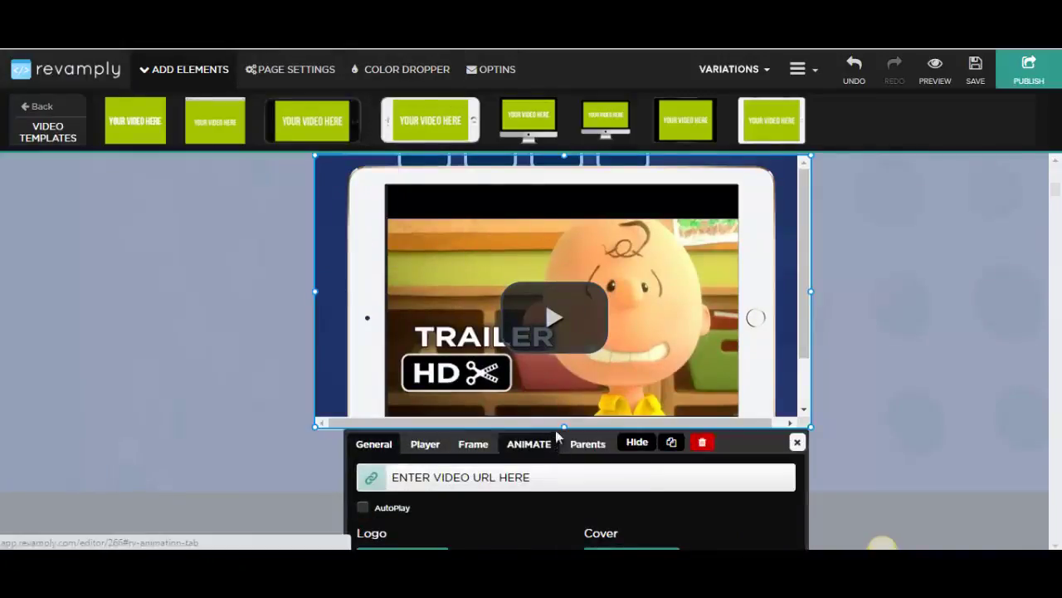
pyautogui.moveTo(563, 429); pyautogui.dragTo(558, 489)
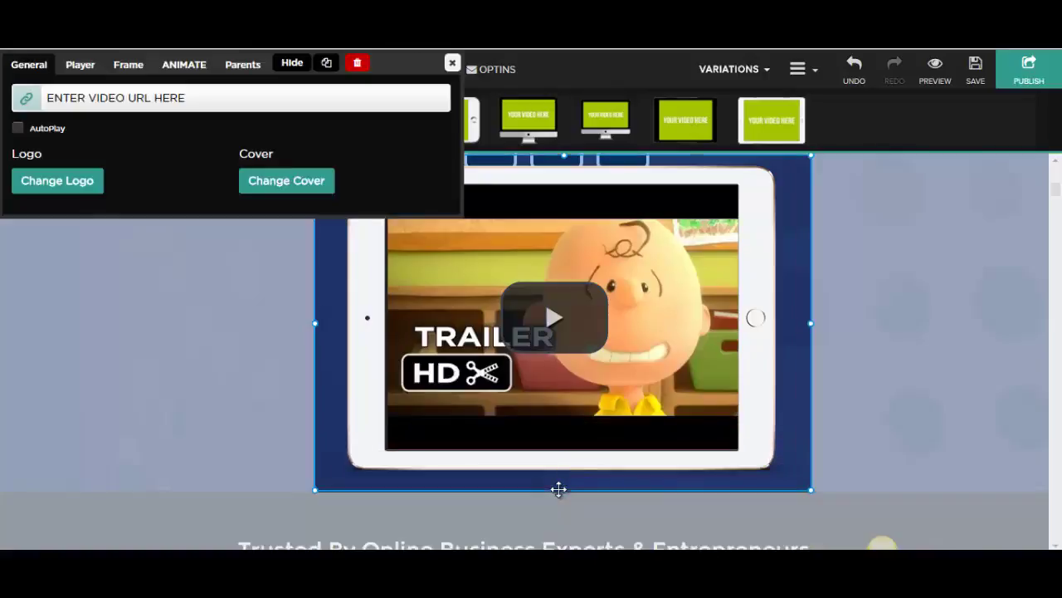
pyautogui.moveTo(679, 365); pyautogui.dragTo(647, 382)
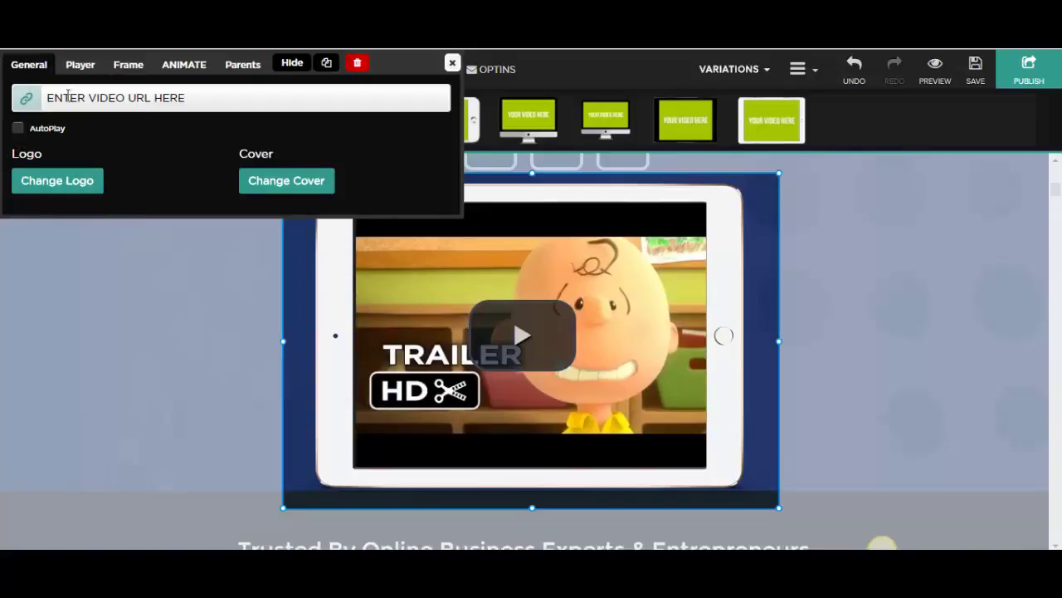
# Step: Try out the password protection and big play button options of the video player
pyautogui.click(81, 71)
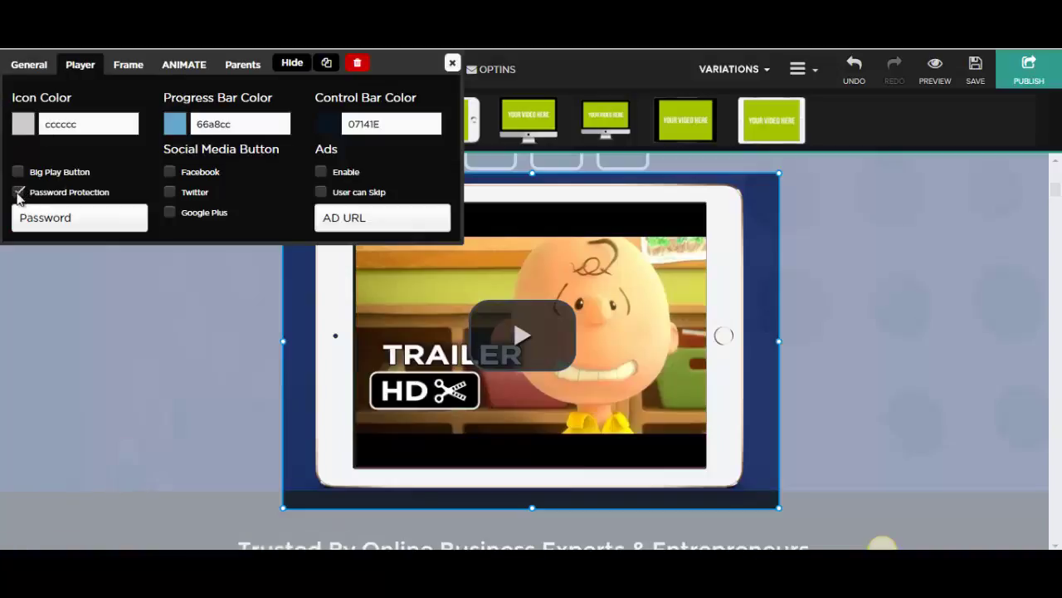
pyautogui.click(18, 194)
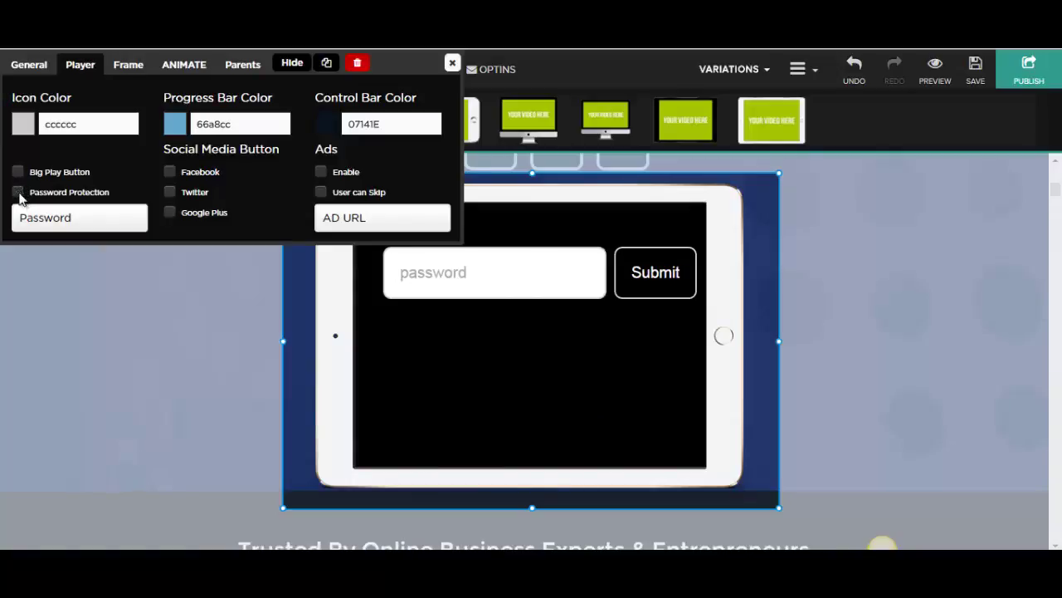
pyautogui.click(18, 192)
pyautogui.click(18, 172)
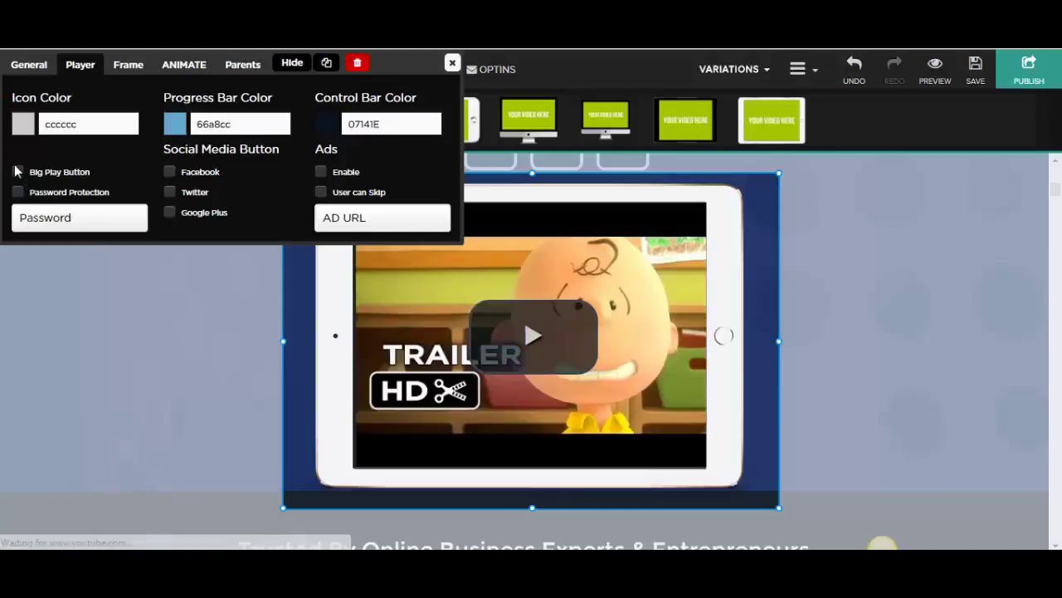
pyautogui.click(17, 172)
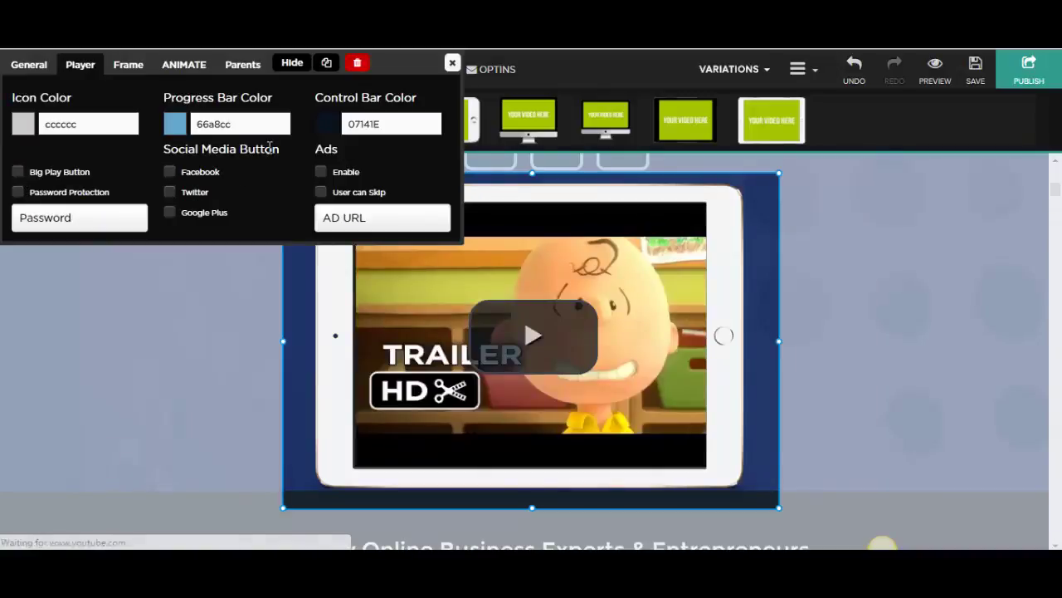
# Step: Add Facebook, Twitter and Google Plus social media buttons to the video, and try out the ads option
pyautogui.click(170, 194)
pyautogui.click(171, 212)
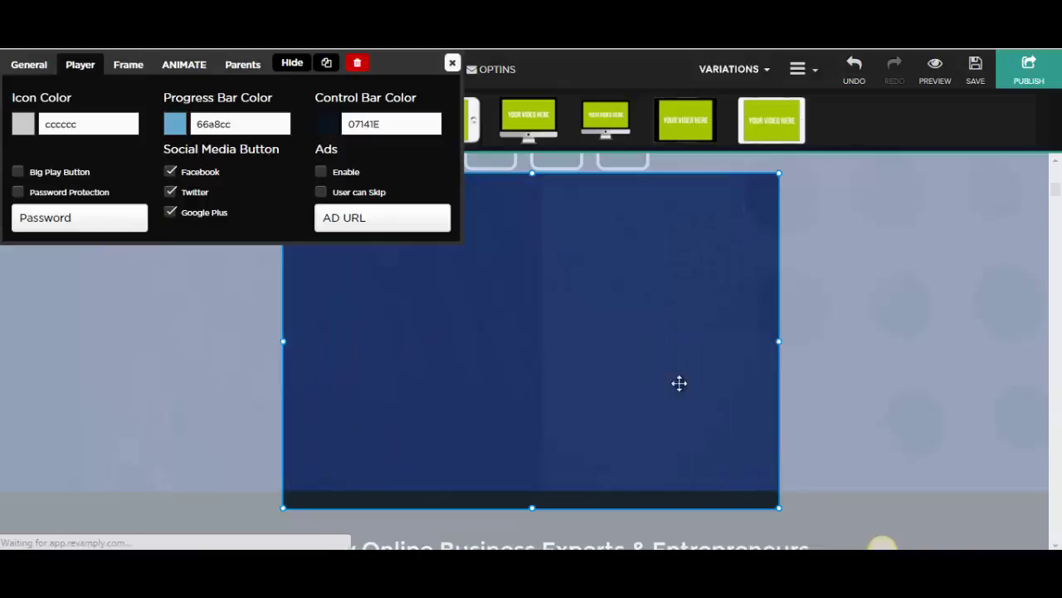
pyautogui.click(321, 172)
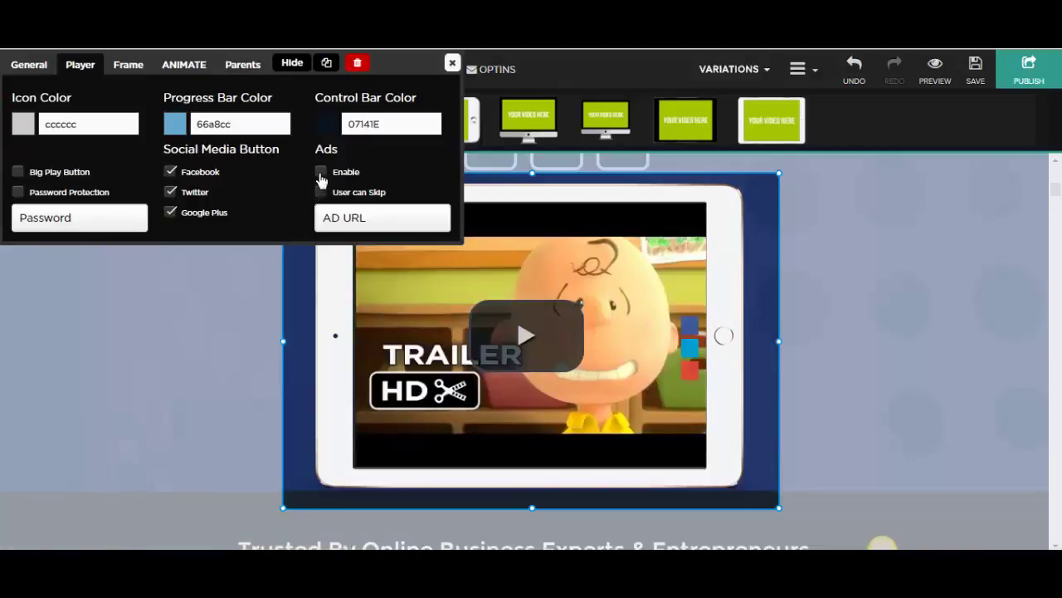
pyautogui.click(321, 172)
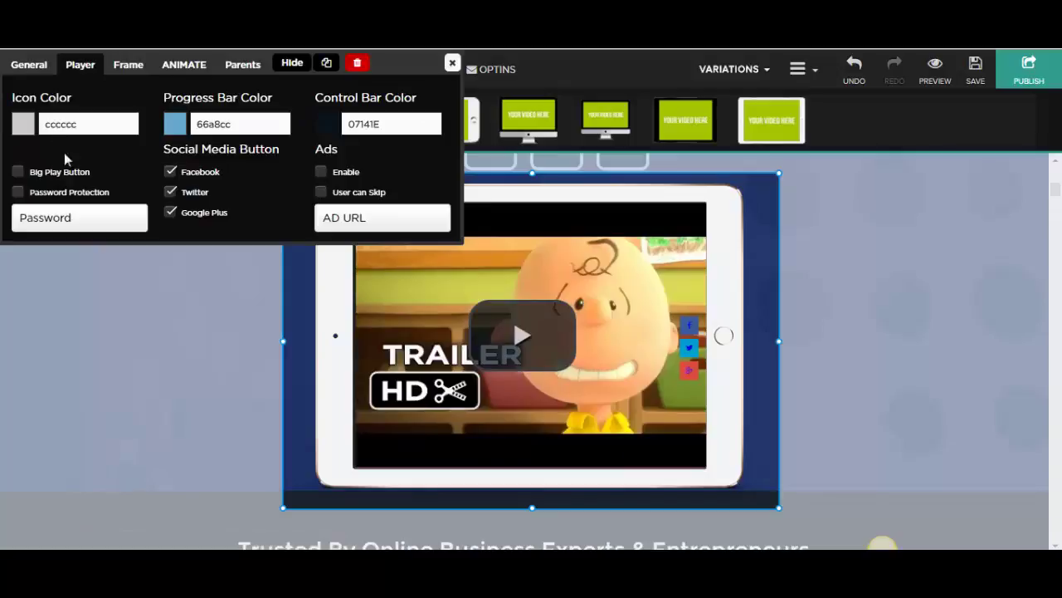
# Step: Set the video player's icon color to the magenta c211c2
pyautogui.click(53, 126)
pyautogui.moveTo(151, 190)
pyautogui.mouseDown()
pyautogui.moveTo(152, 173)
pyautogui.moveTo(157, 201)
pyautogui.mouseUp()
pyautogui.click(237, 260)
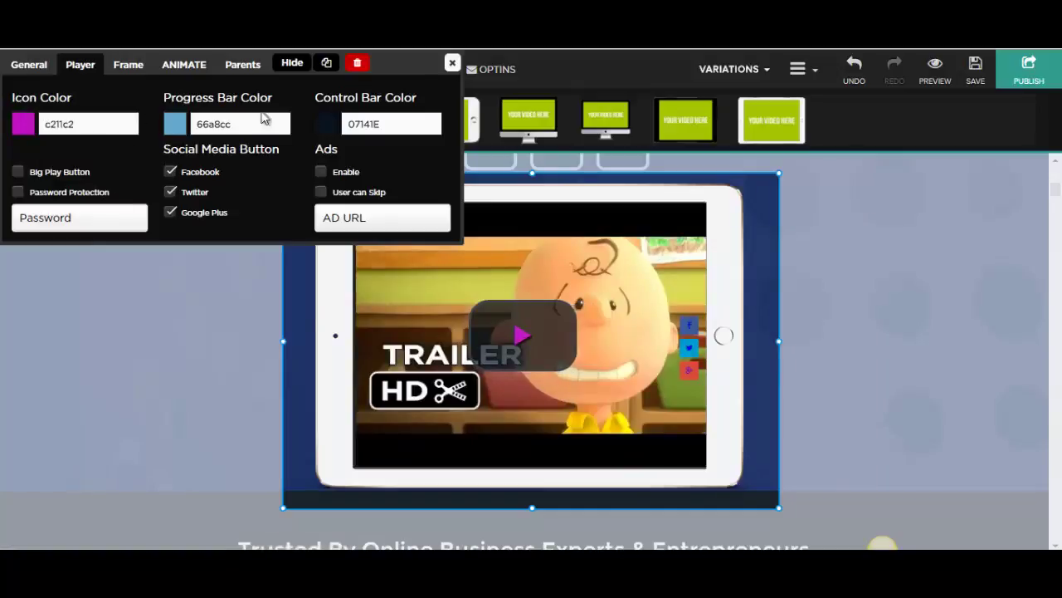
# Step: Review the available video frames, and apply a Rubber Band animation to the video with the animation loop off
pyautogui.click(126, 66)
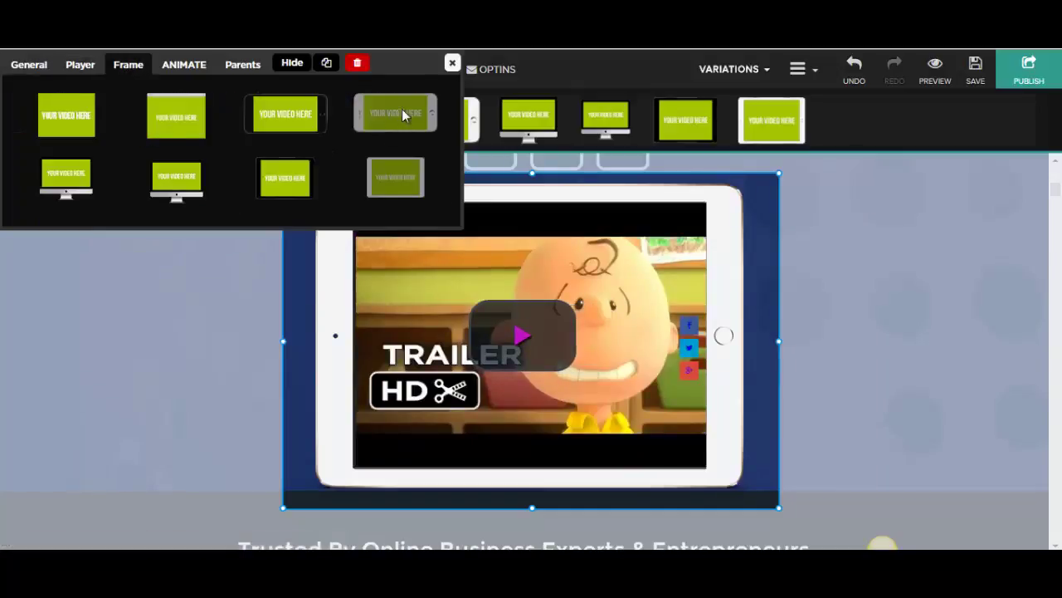
pyautogui.click(187, 65)
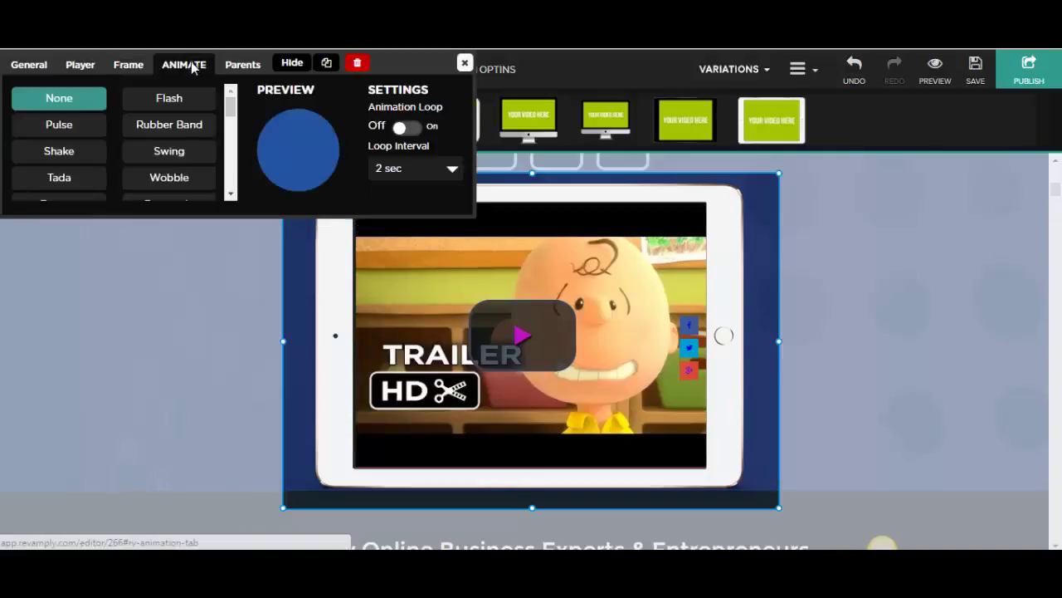
pyautogui.click(174, 129)
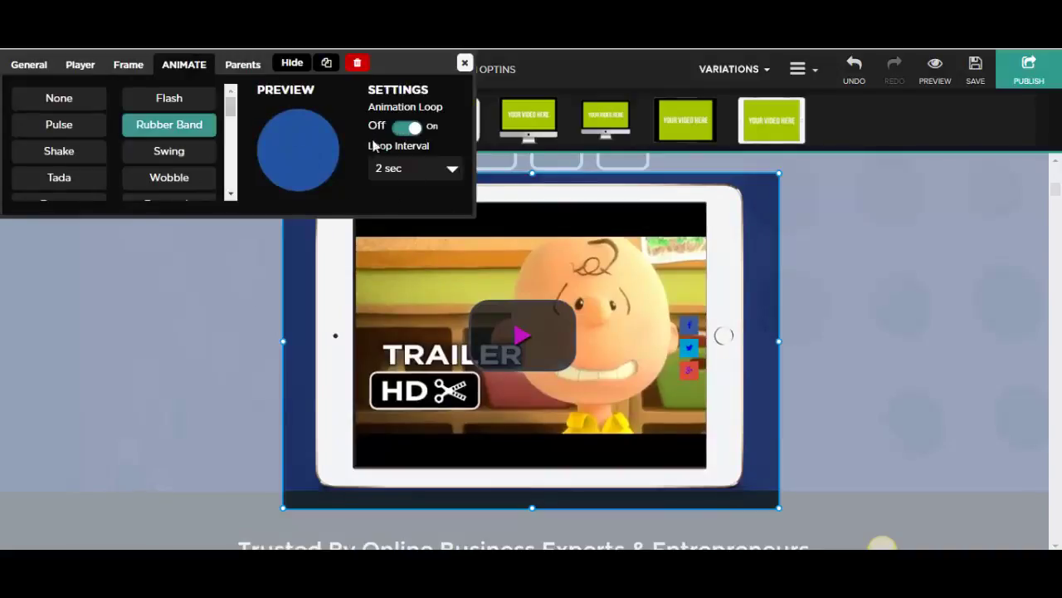
pyautogui.click(410, 128)
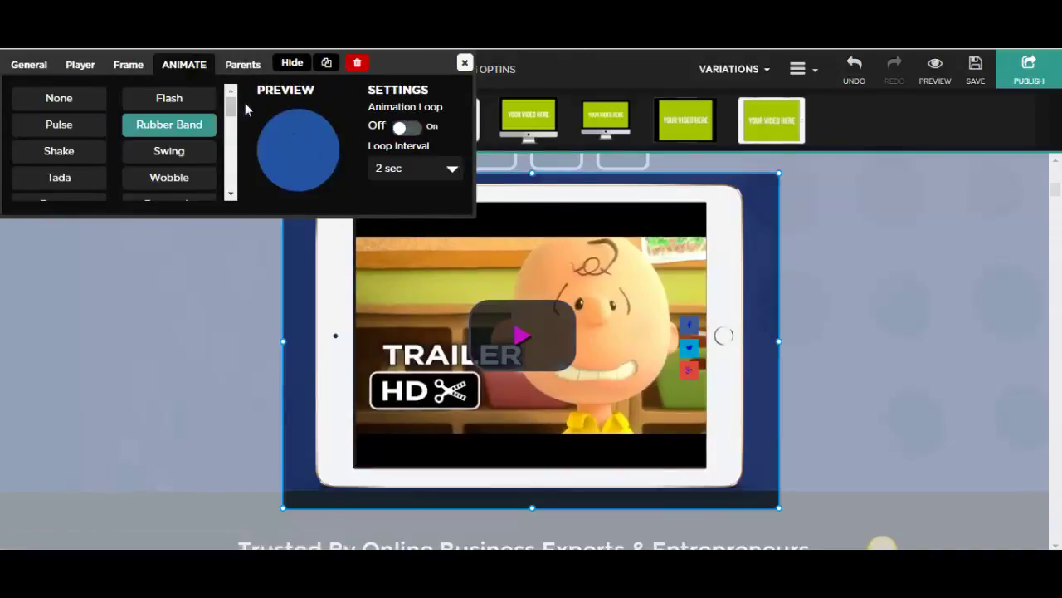
# Step: Extend the section below the video and add the red Day, Hour, Minute, Second countdown template to it
pyautogui.scroll(-1, 334, 271)
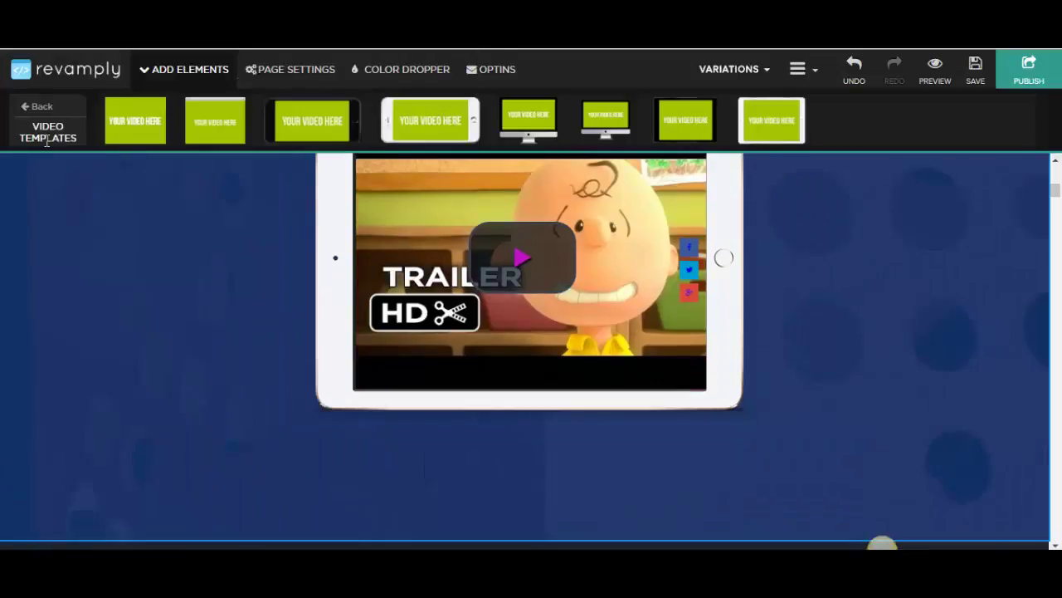
pyautogui.click(37, 107)
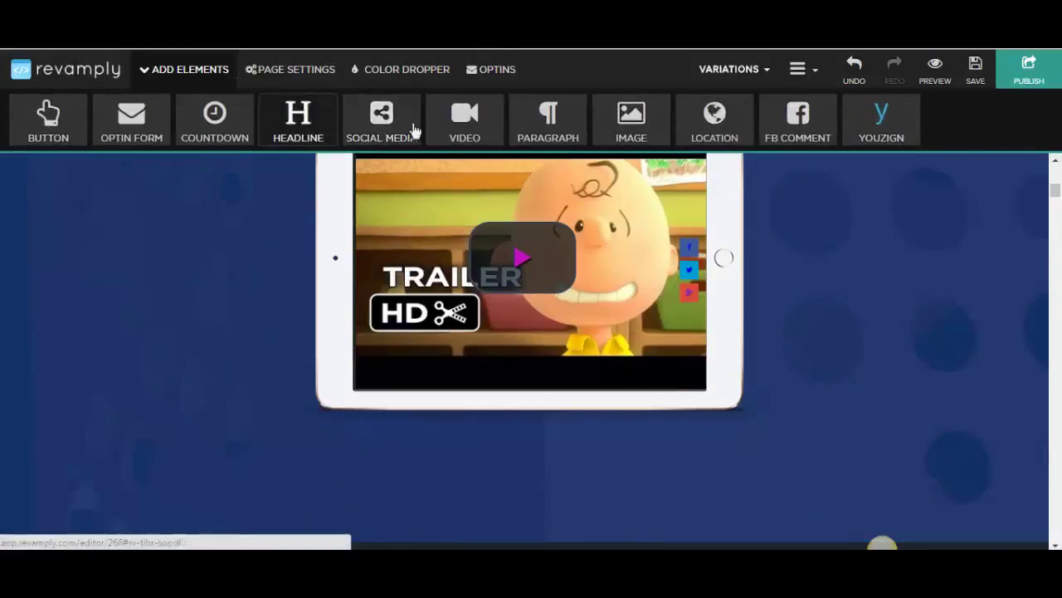
pyautogui.click(200, 125)
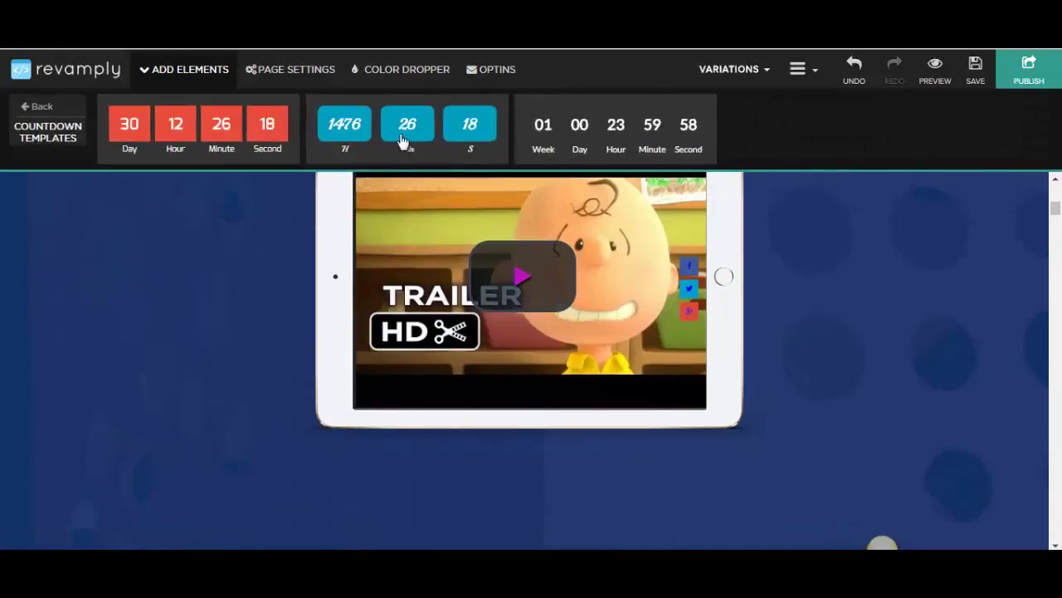
pyautogui.click(218, 131)
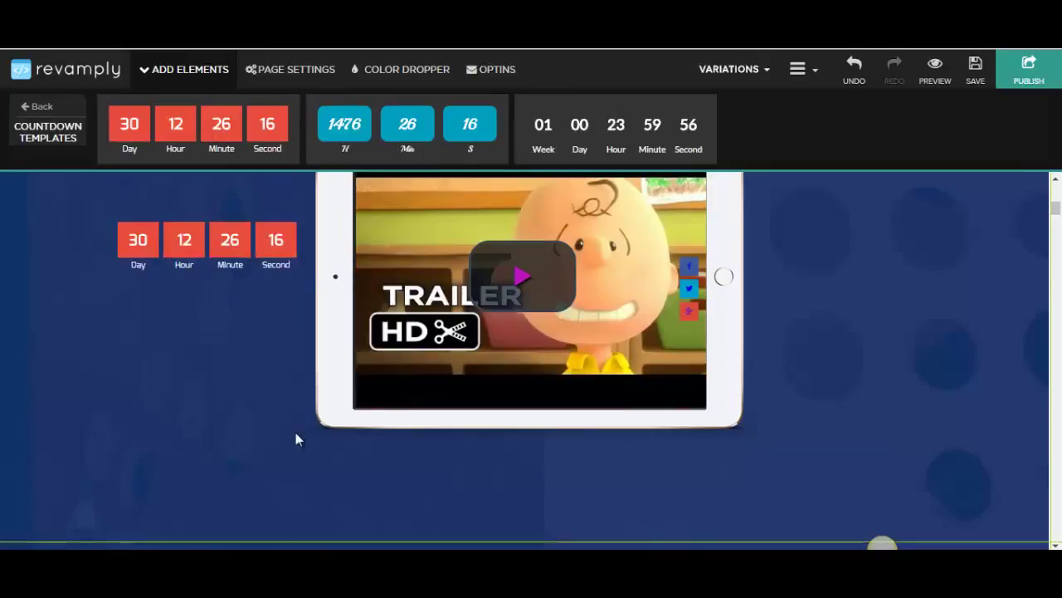
# Step: Move the red countdown so it sits centred beneath the video's tablet frame, and enlarge it slightly
pyautogui.moveTo(295, 439); pyautogui.dragTo(546, 434)
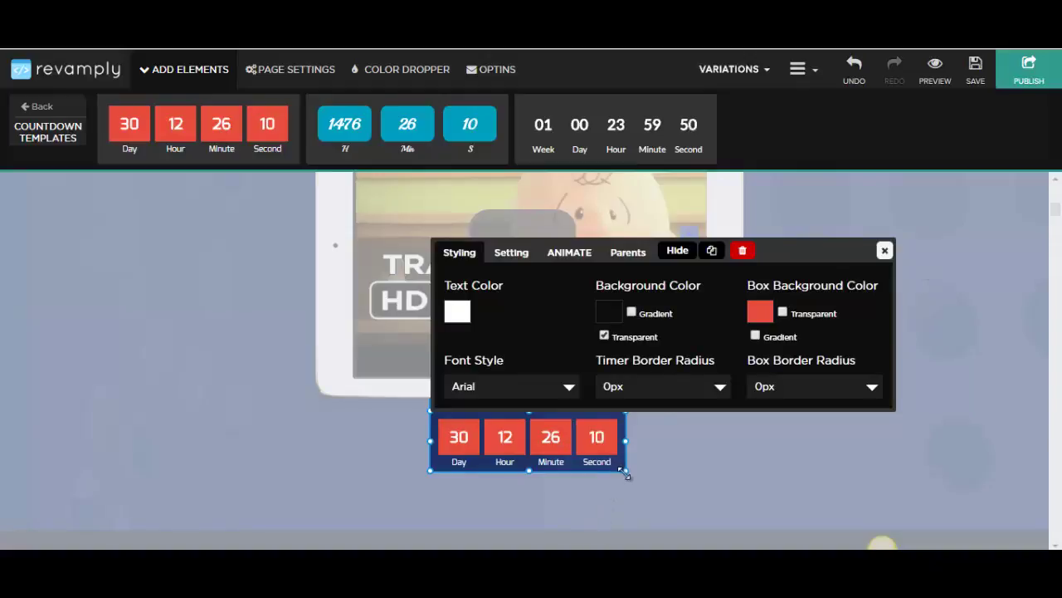
pyautogui.moveTo(654, 490); pyautogui.dragTo(655, 489)
pyautogui.moveTo(566, 449); pyautogui.dragTo(547, 448)
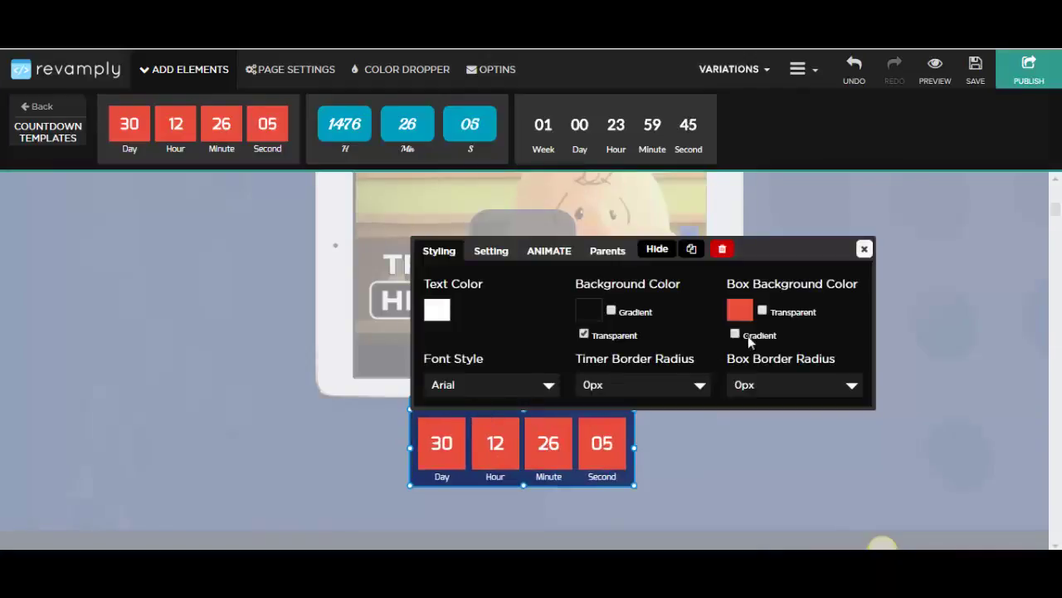
# Step: Set the new countdown's box background color to the blue 3c4be8
pyautogui.click(739, 310)
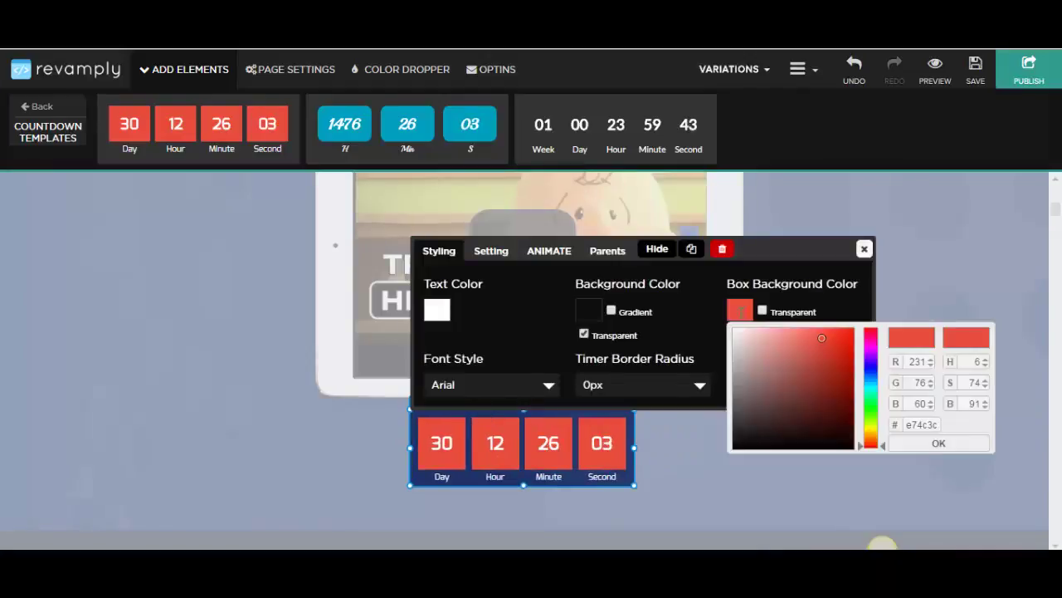
pyautogui.click(868, 367)
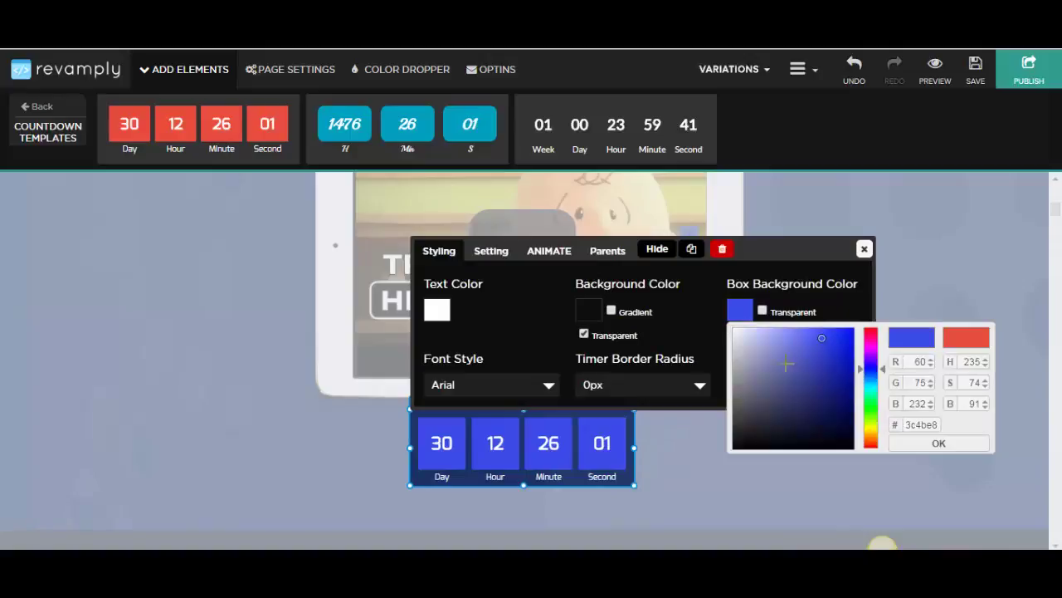
pyautogui.click(673, 303)
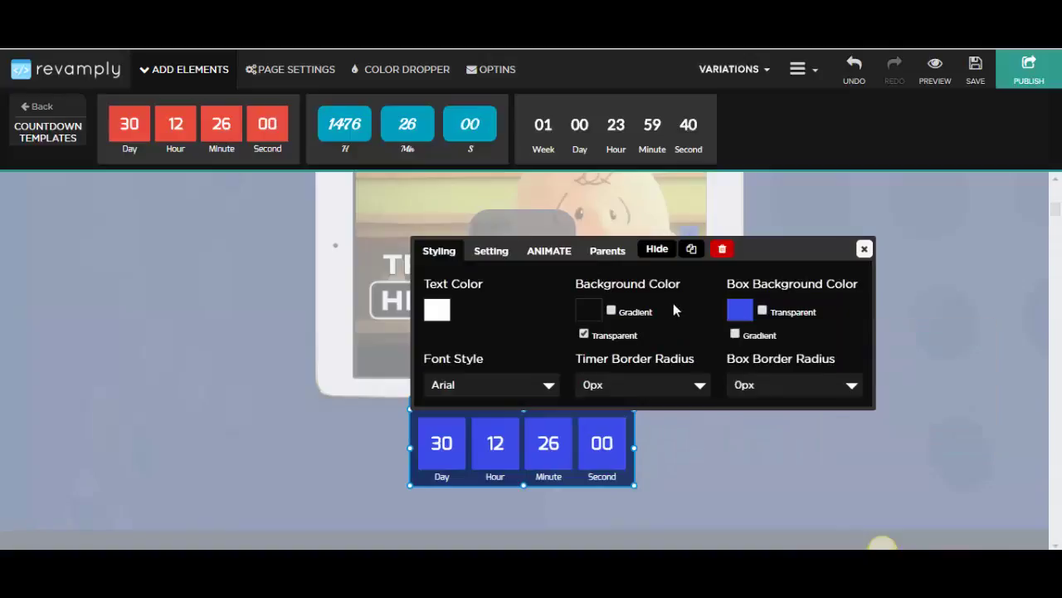
# Step: Apply a gradient to the new countdown's box background, leaving the timer background transparent
pyautogui.click(588, 308)
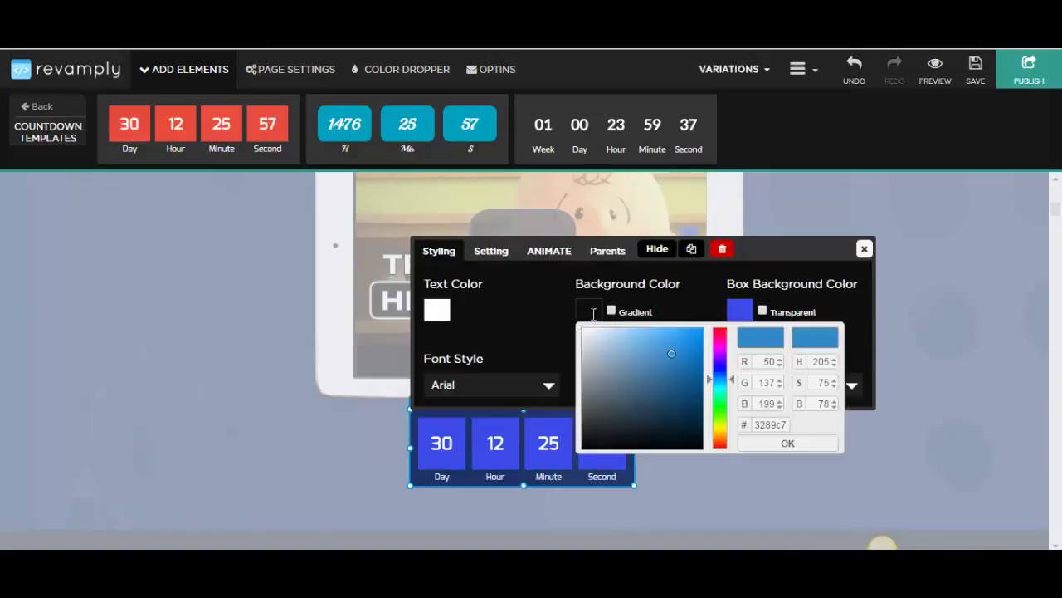
pyautogui.click(612, 312)
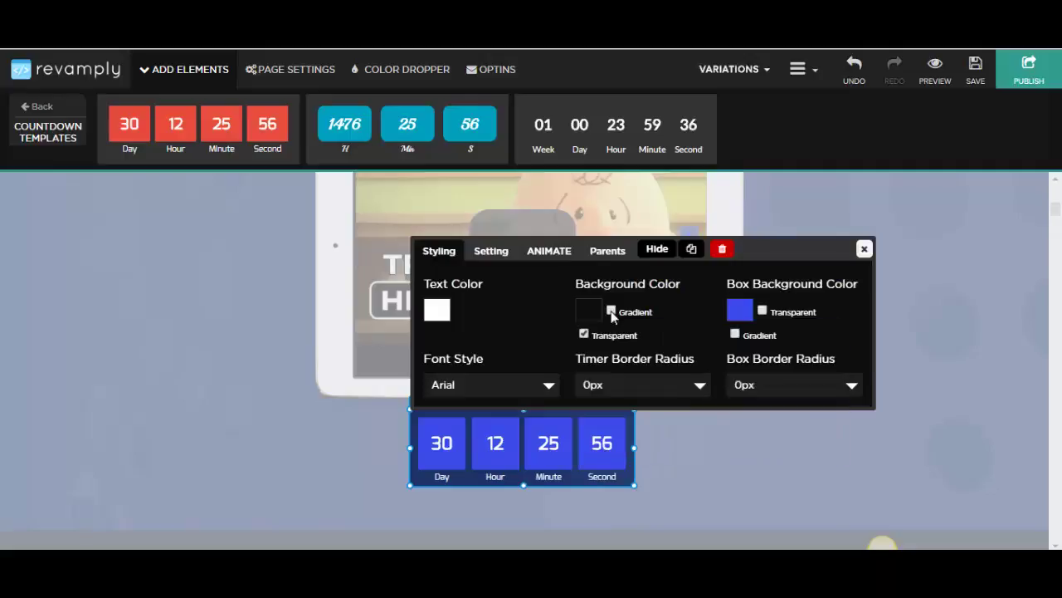
pyautogui.click(732, 334)
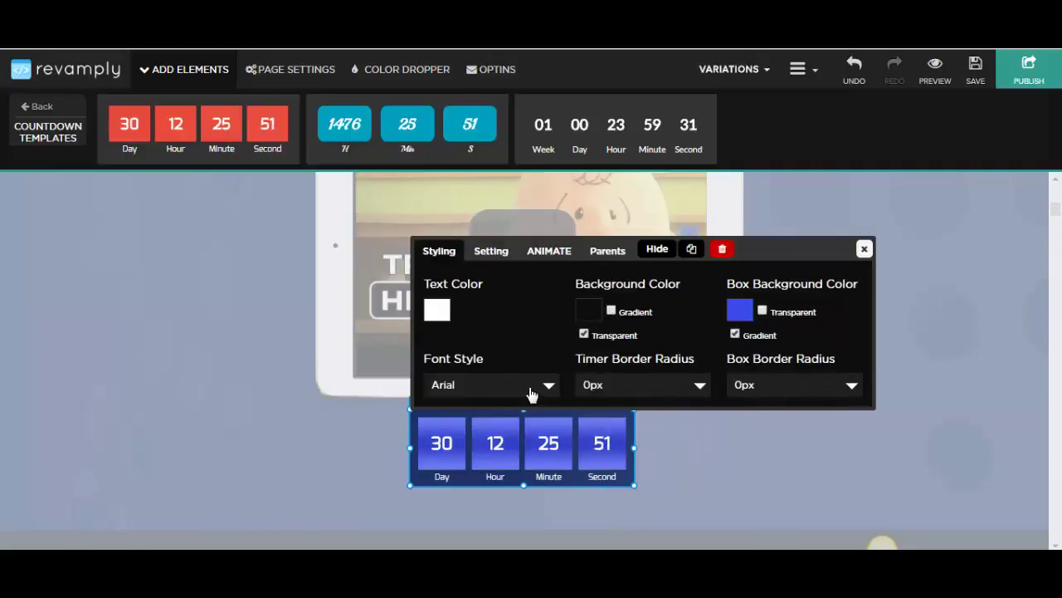
# Step: Review the countdown's end date, timer format, end message and animation options, and close its settings
pyautogui.click(496, 255)
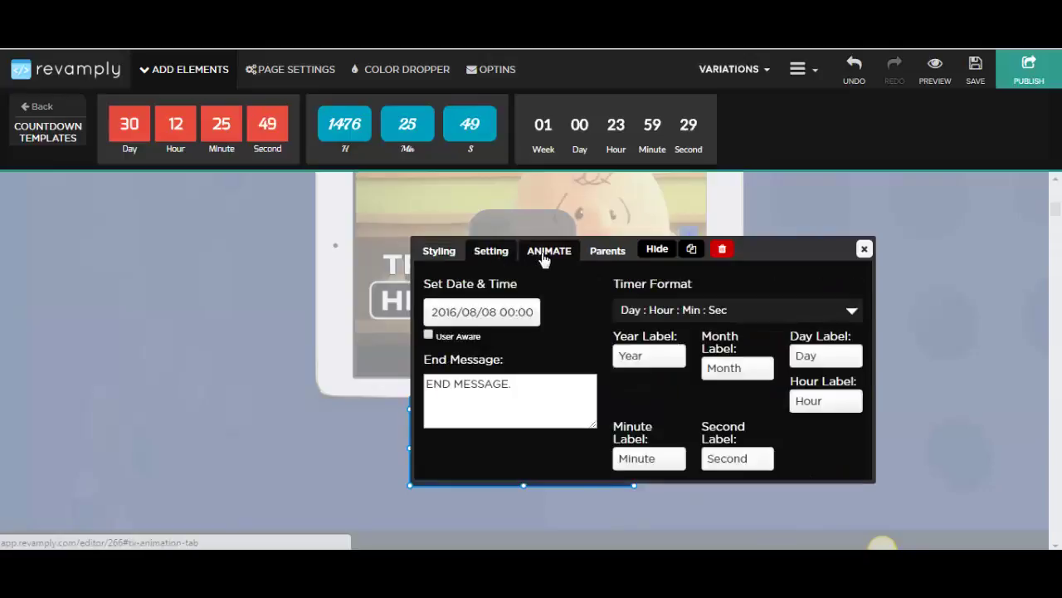
pyautogui.click(544, 259)
pyautogui.click(502, 257)
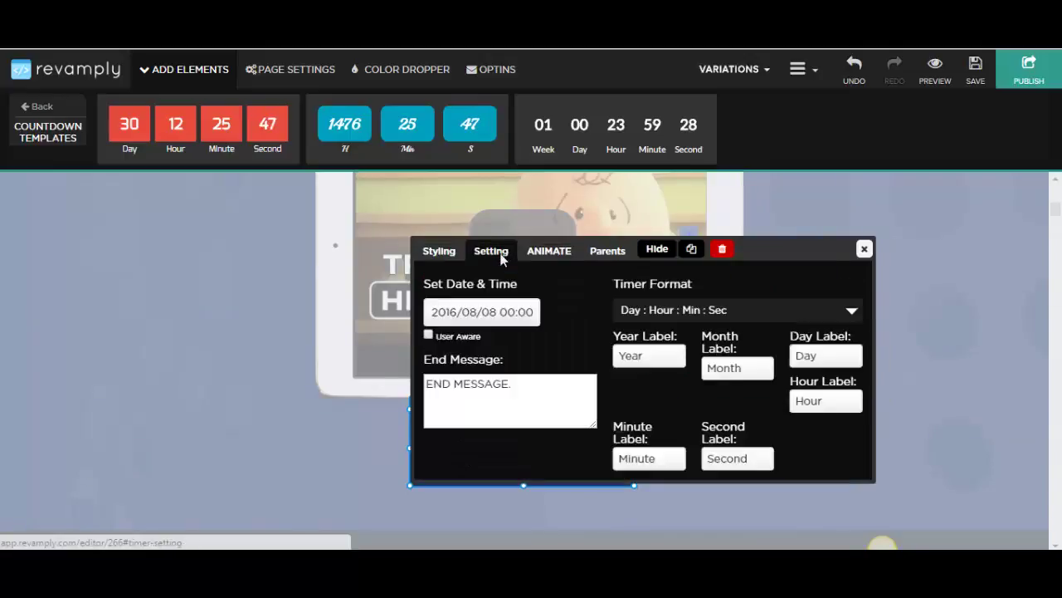
pyautogui.click(497, 313)
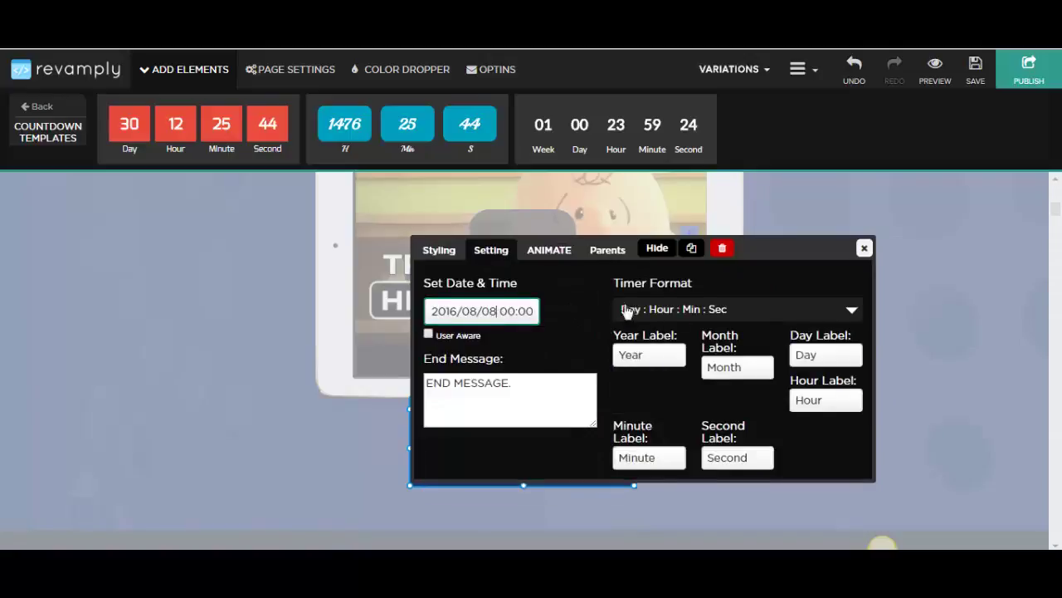
pyautogui.click(733, 313)
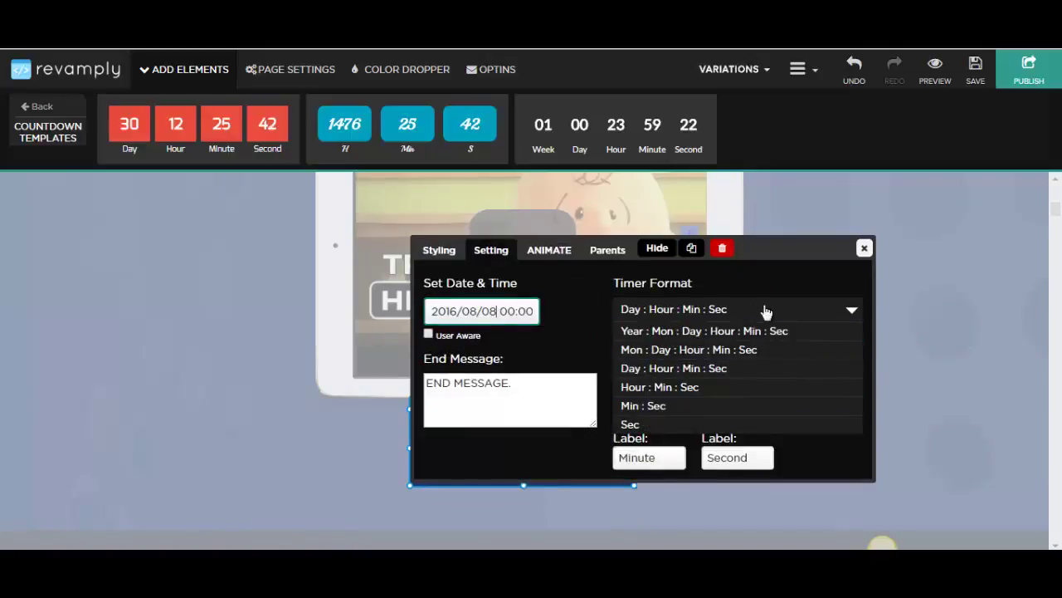
pyautogui.click(706, 331)
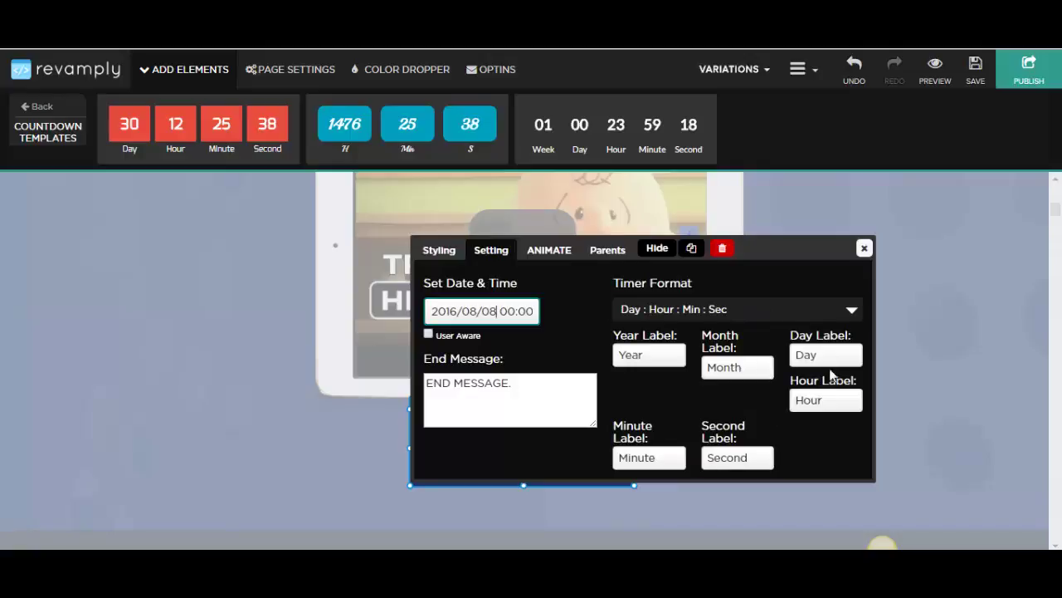
pyautogui.click(512, 382)
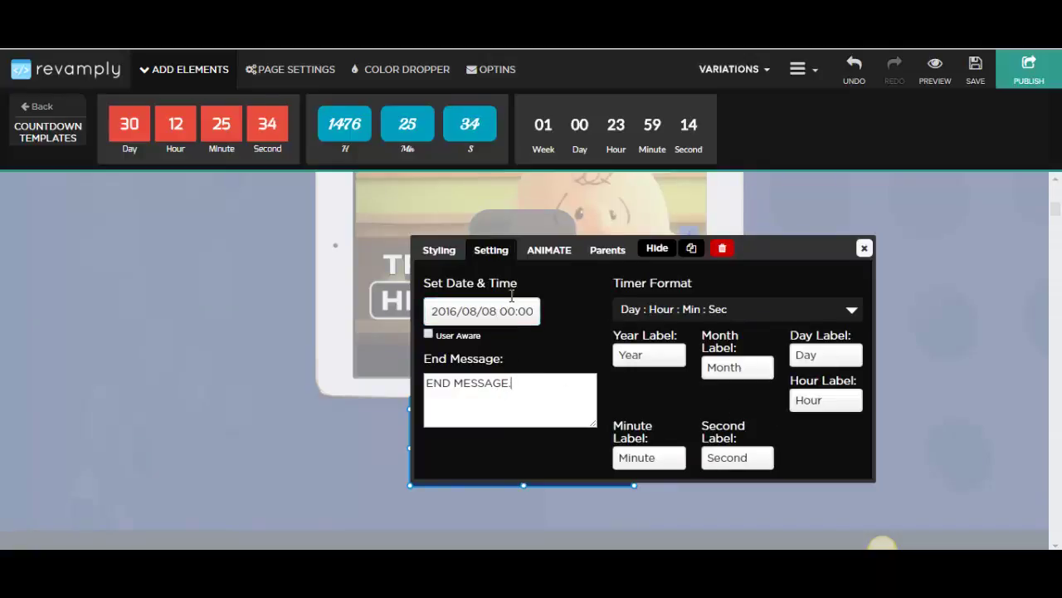
pyautogui.click(545, 252)
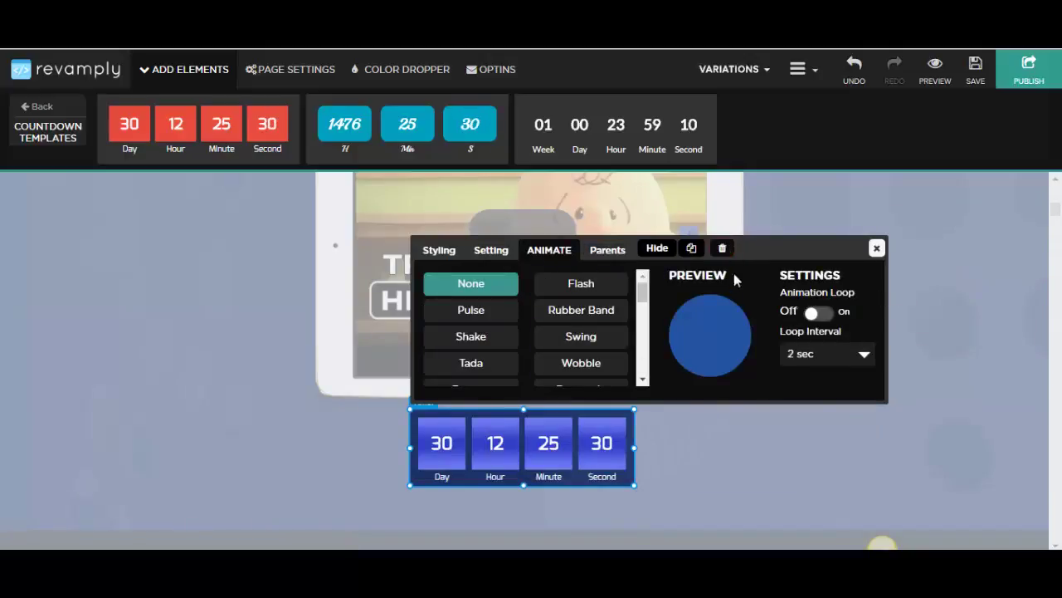
pyautogui.click(724, 300)
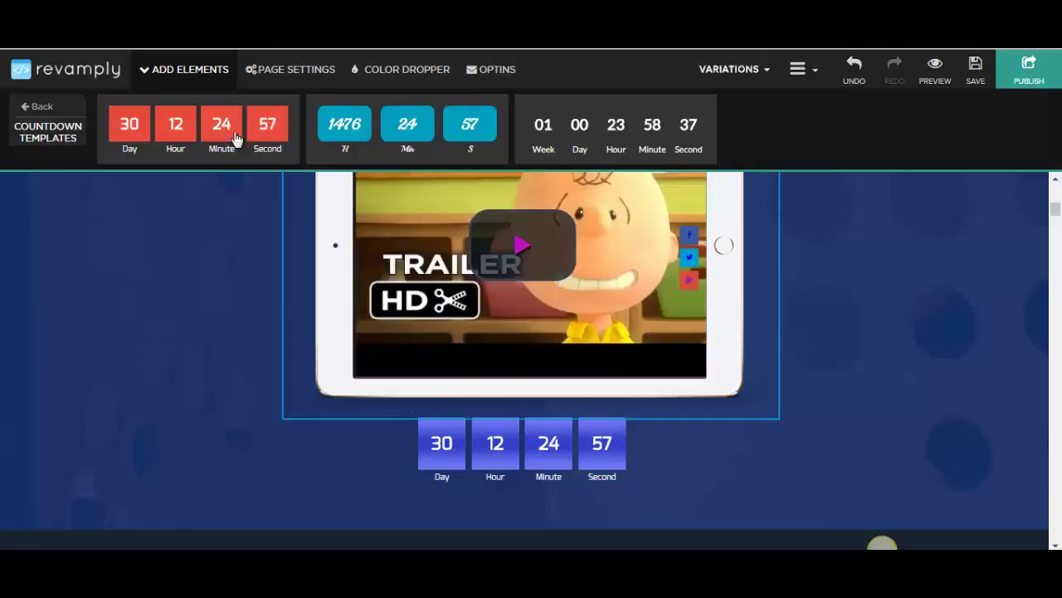
# Step: Add a sticky optin in the Right position using the Subscribe To Our Newsletter template
pyautogui.click(35, 106)
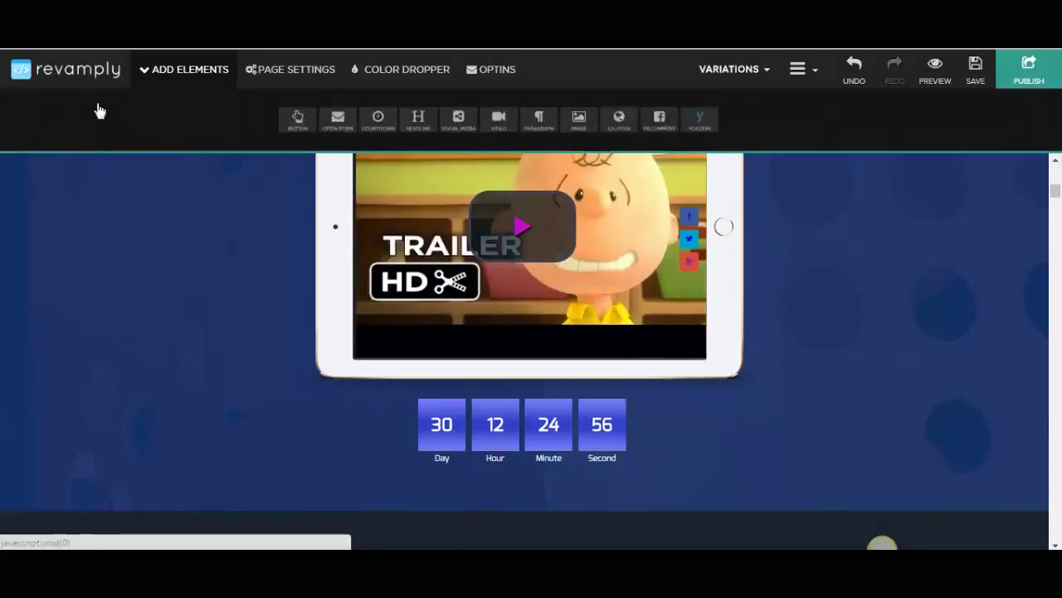
pyautogui.click(488, 70)
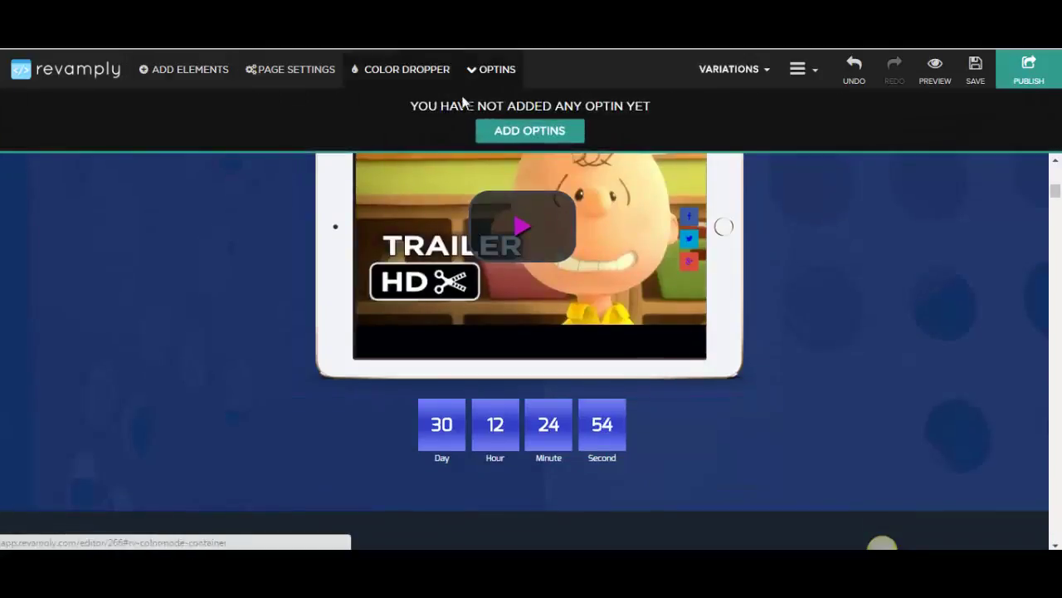
pyautogui.click(537, 134)
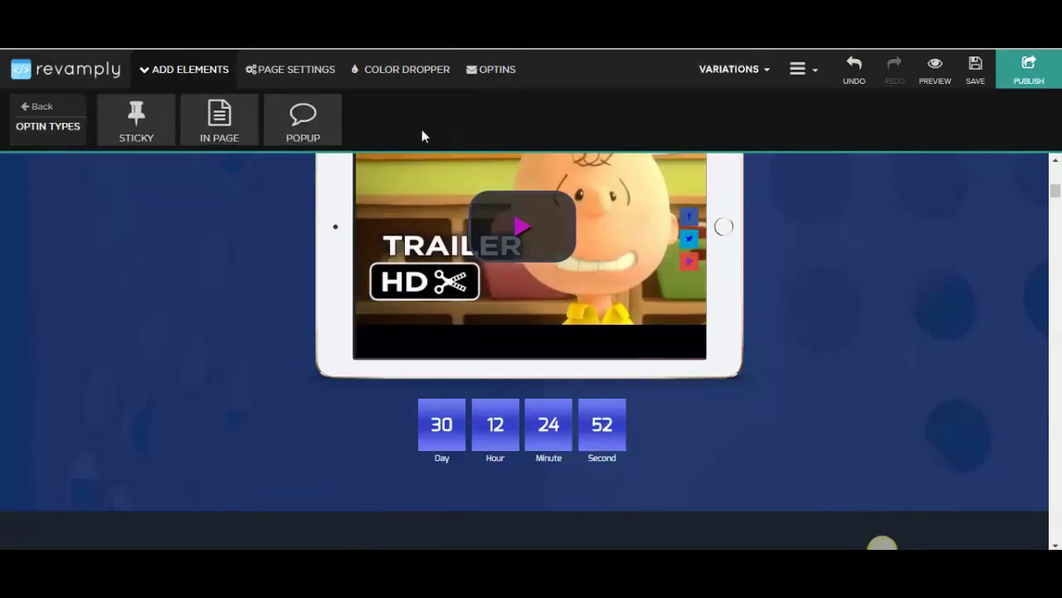
pyautogui.click(135, 124)
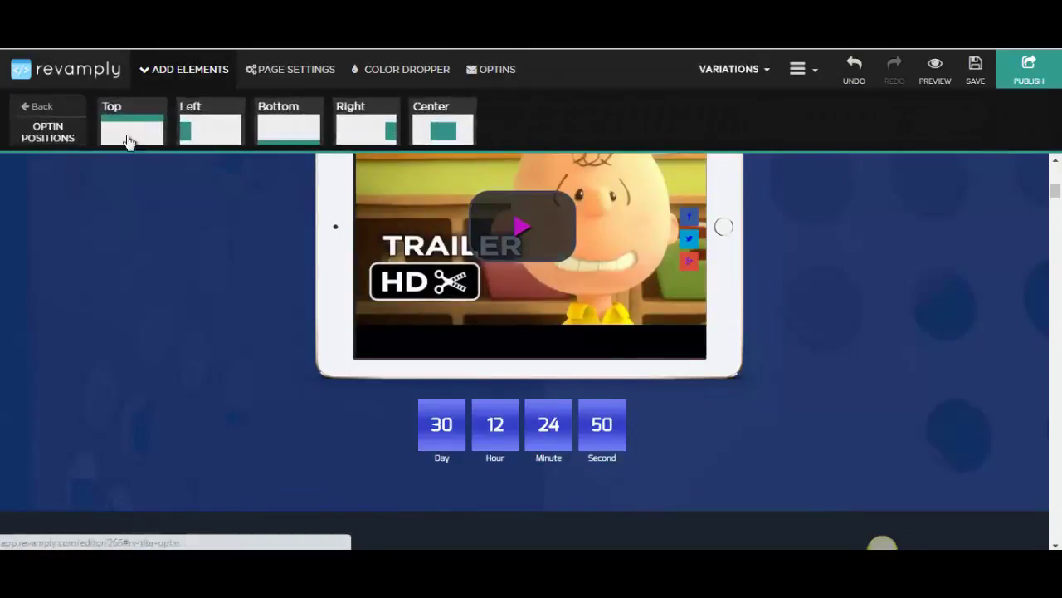
pyautogui.click(373, 131)
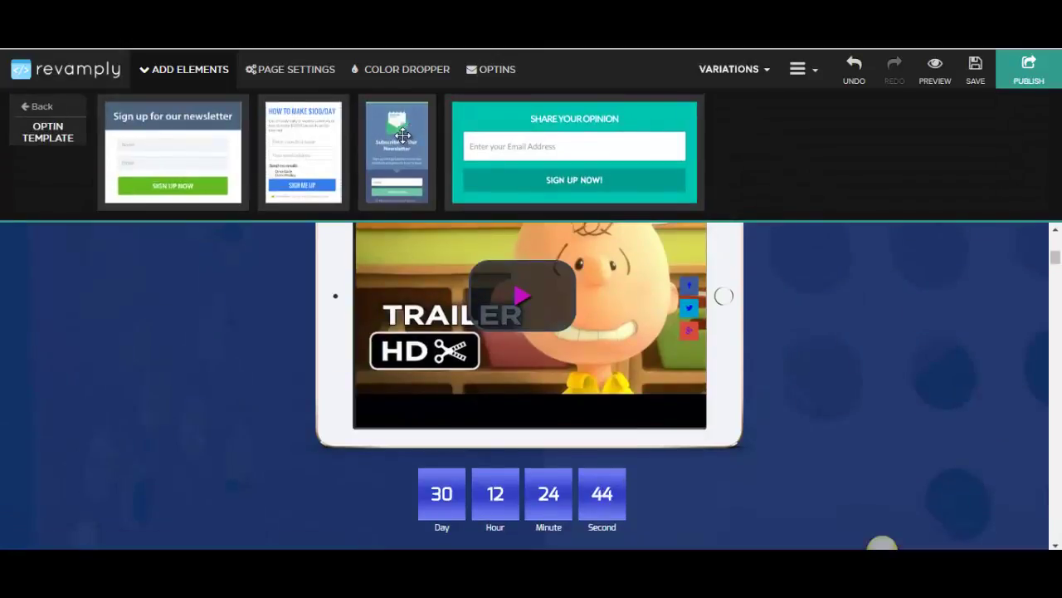
pyautogui.click(403, 135)
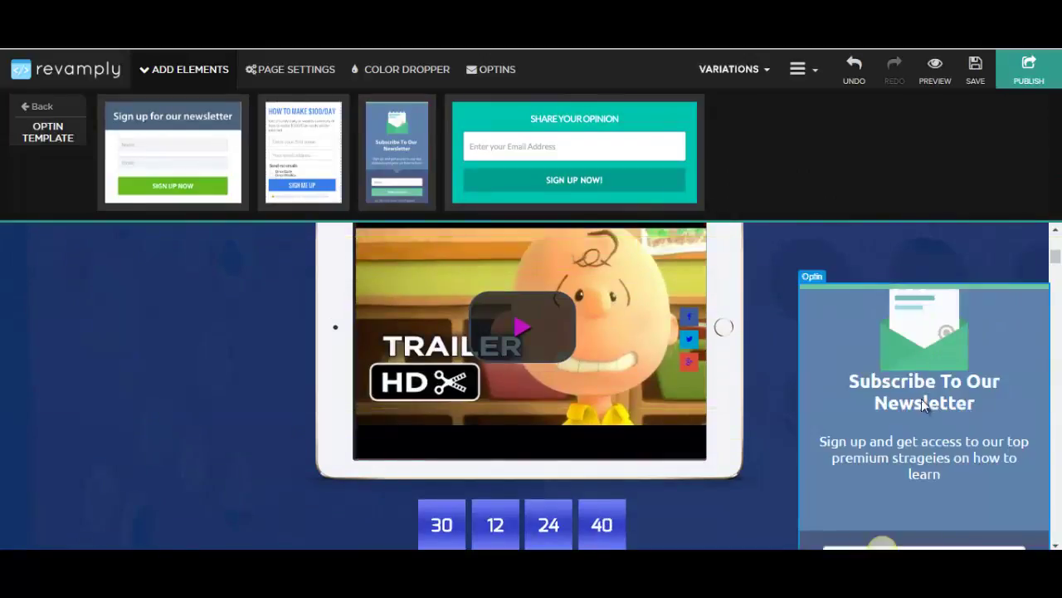
pyautogui.click(37, 107)
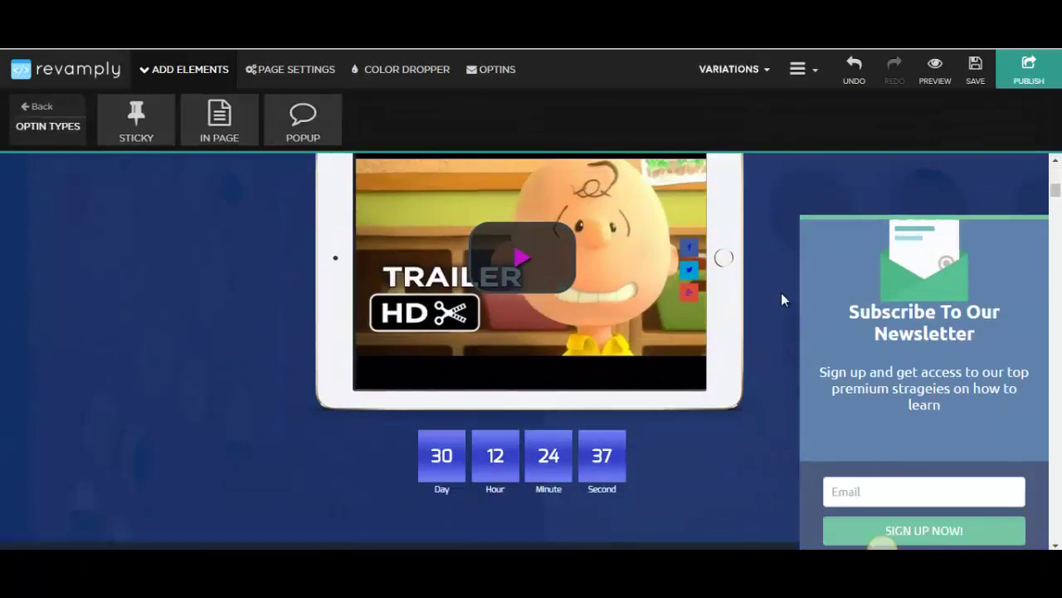
# Step: Try moving the sticky newsletter optin higher on the page, and undo the change to restore its original placement
pyautogui.click(954, 334)
pyautogui.moveTo(942, 329); pyautogui.dragTo(939, 242)
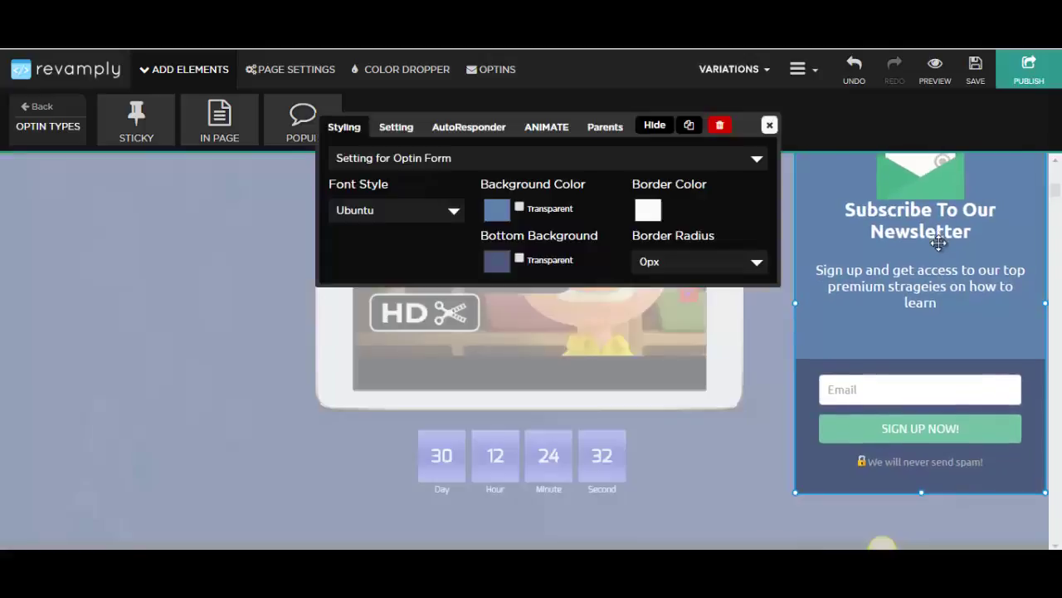
pyautogui.click(770, 124)
pyautogui.click(236, 320)
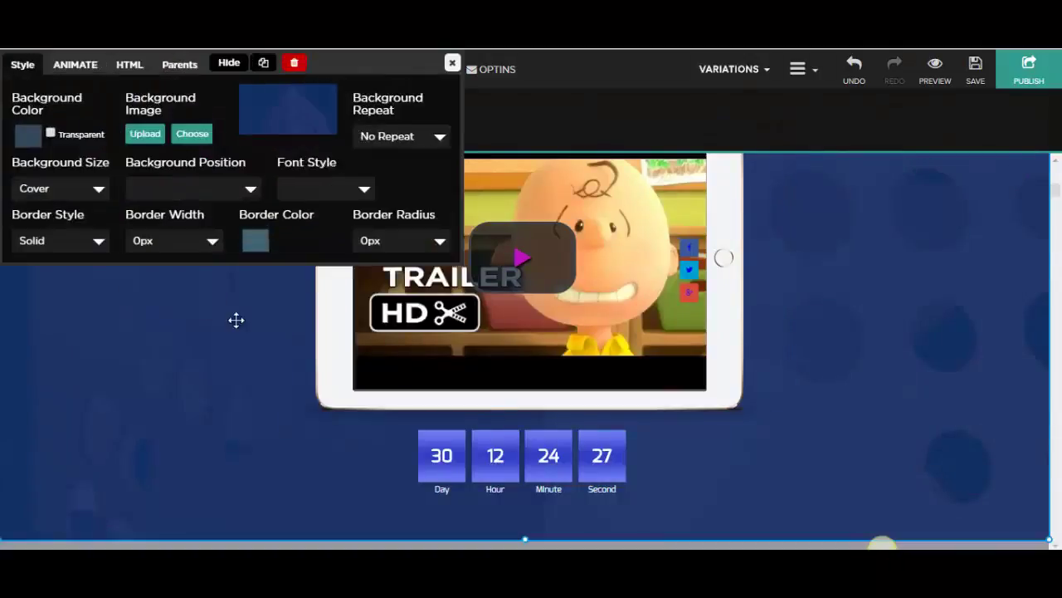
pyautogui.click(452, 63)
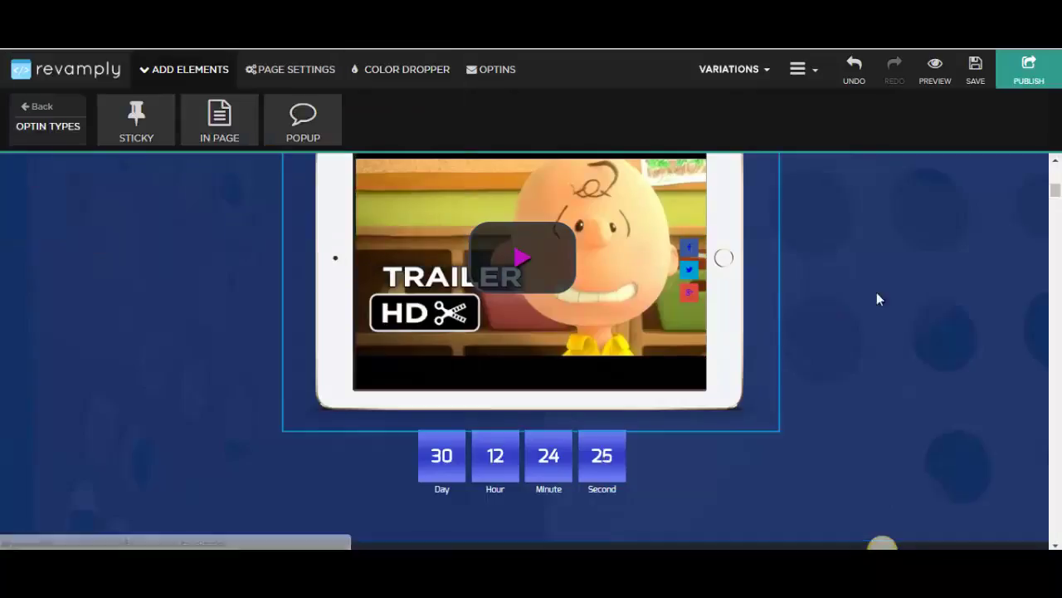
pyautogui.scroll(-10, 900, 292)
pyautogui.scroll(-10, 889, 304)
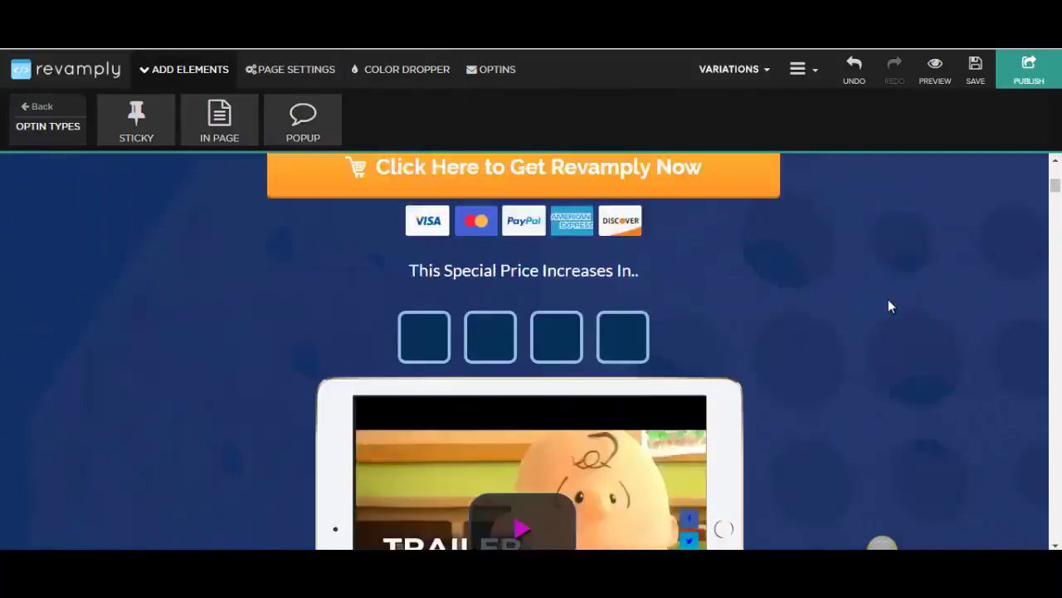
pyautogui.scroll(5, 888, 306)
pyautogui.scroll(5, 888, 305)
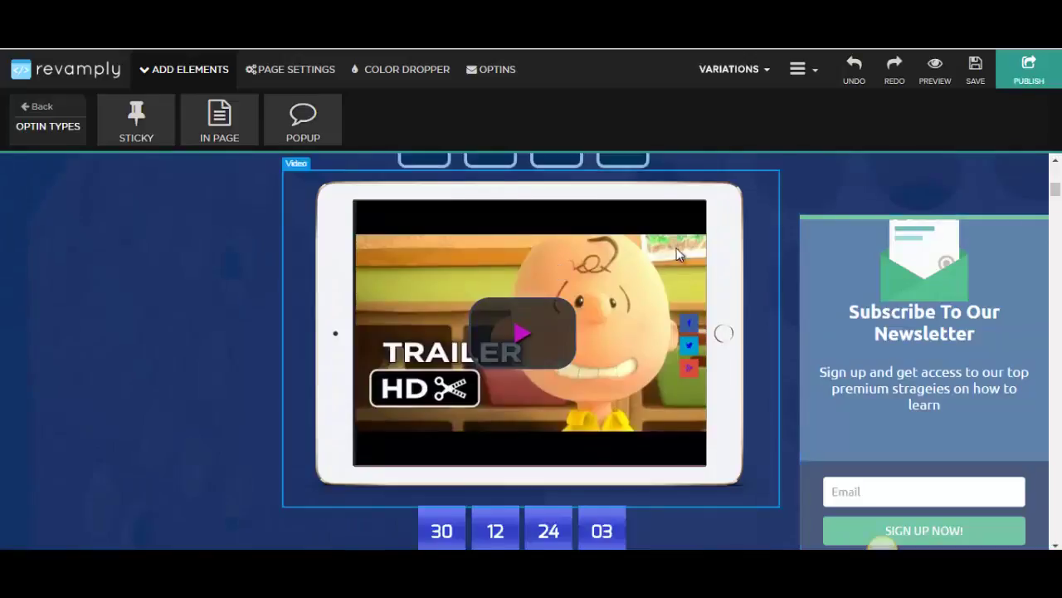
# Step: Check how the sticky newsletter optin behaves along the length of the page, and delete it
pyautogui.scroll(-10, 671, 257)
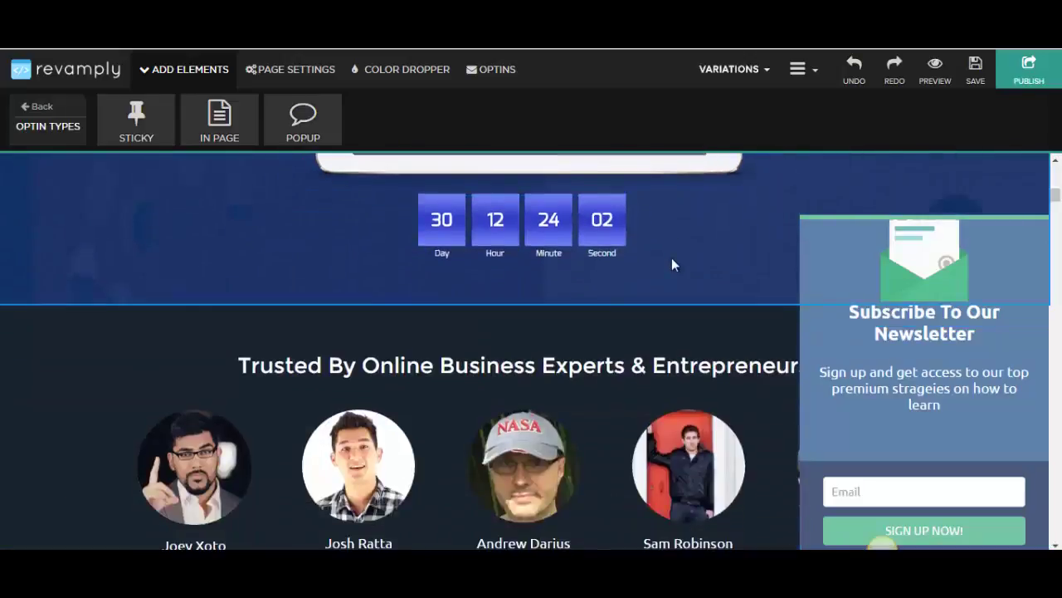
pyautogui.scroll(-6, 631, 309)
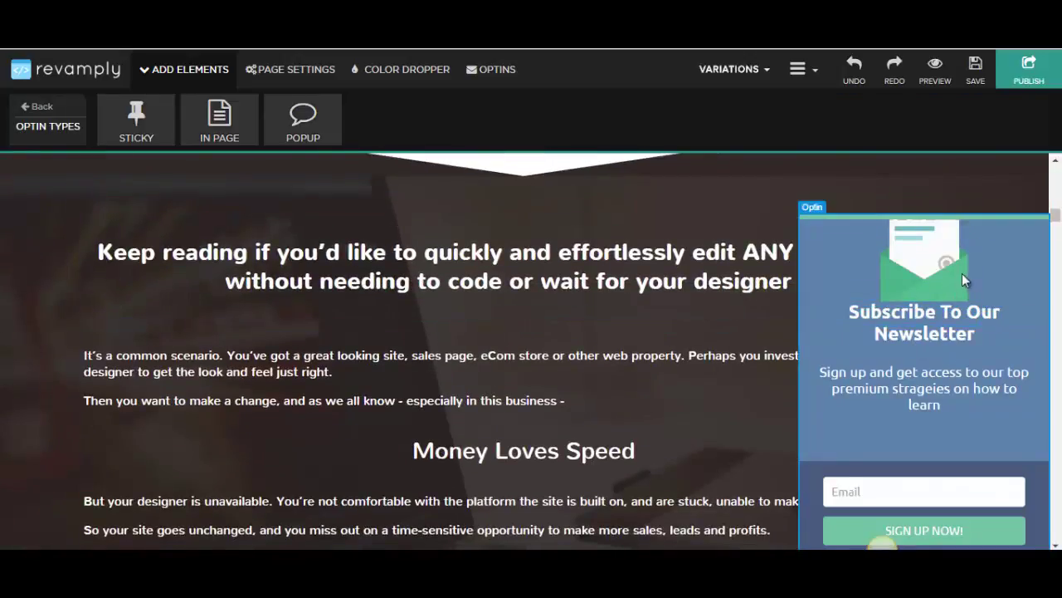
pyautogui.scroll(15, 962, 274)
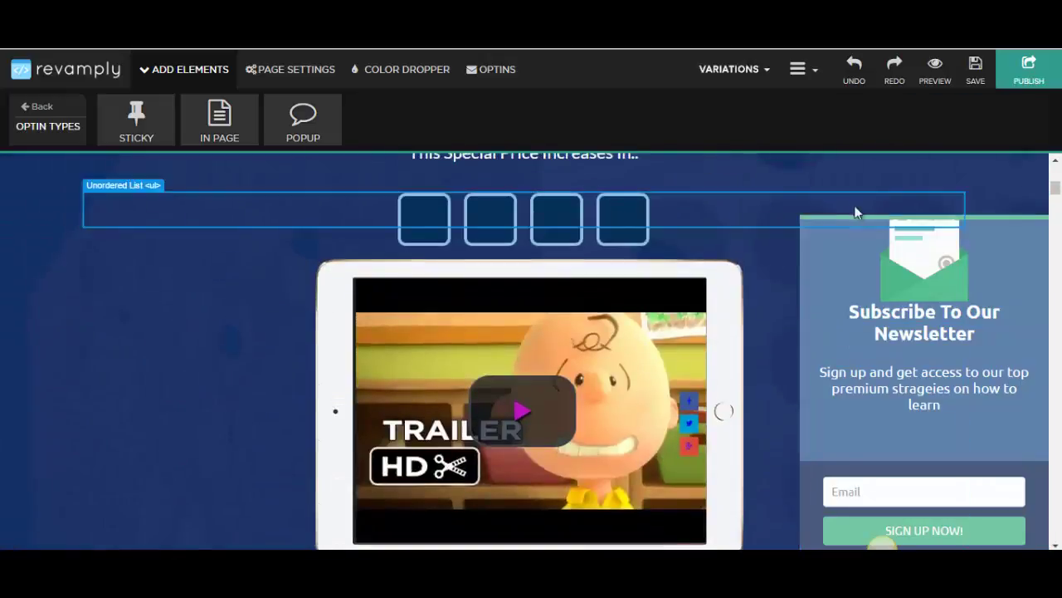
pyautogui.click(1012, 286)
pyautogui.click(723, 227)
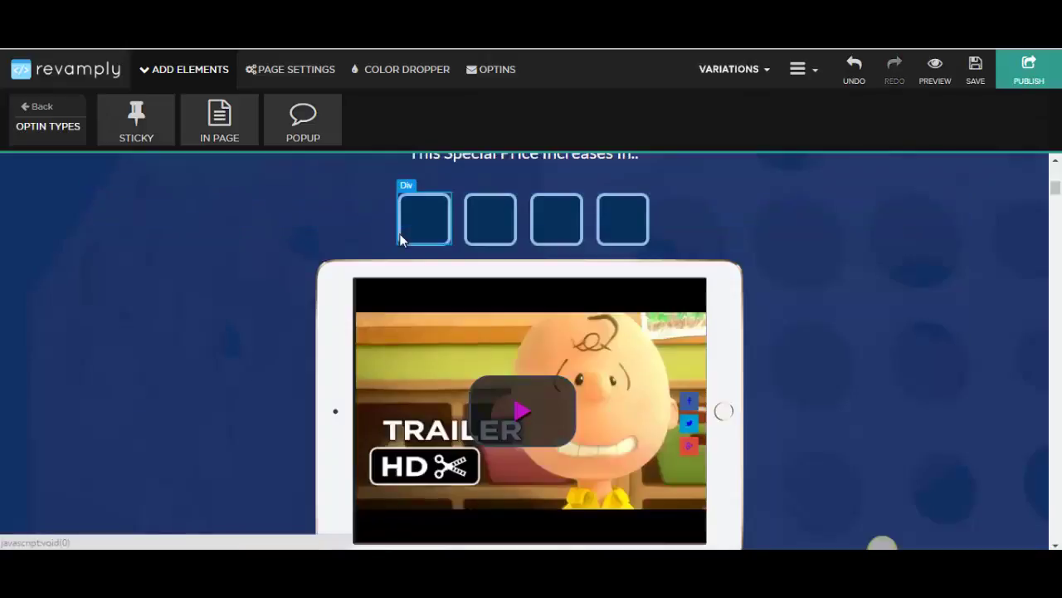
# Step: Add the in-page Subscribe To Our Newsletter optin template to the blue section beside the special price text
pyautogui.click(217, 123)
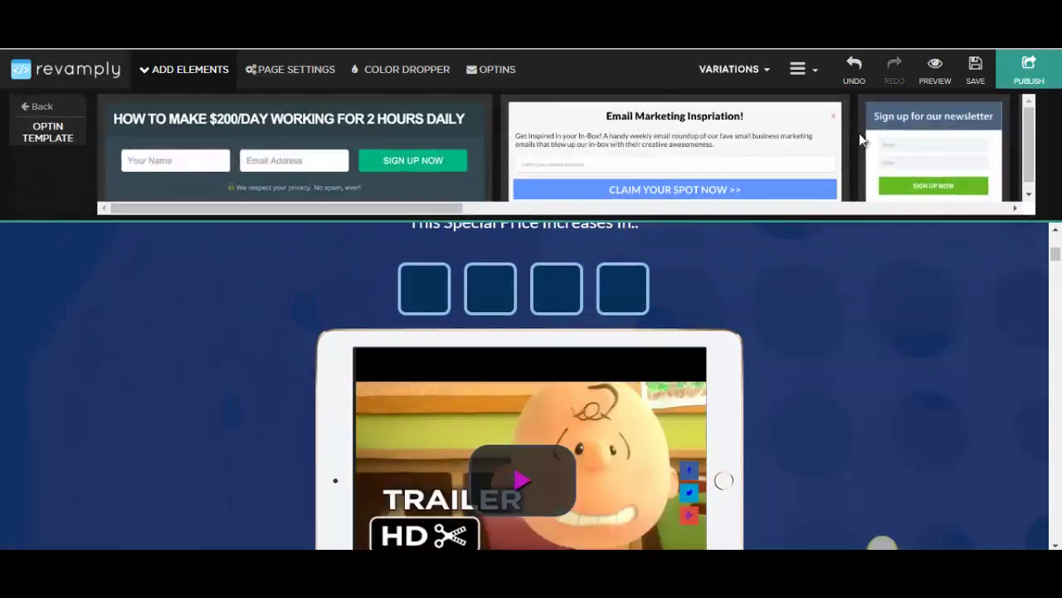
pyautogui.moveTo(400, 214); pyautogui.dragTo(652, 208)
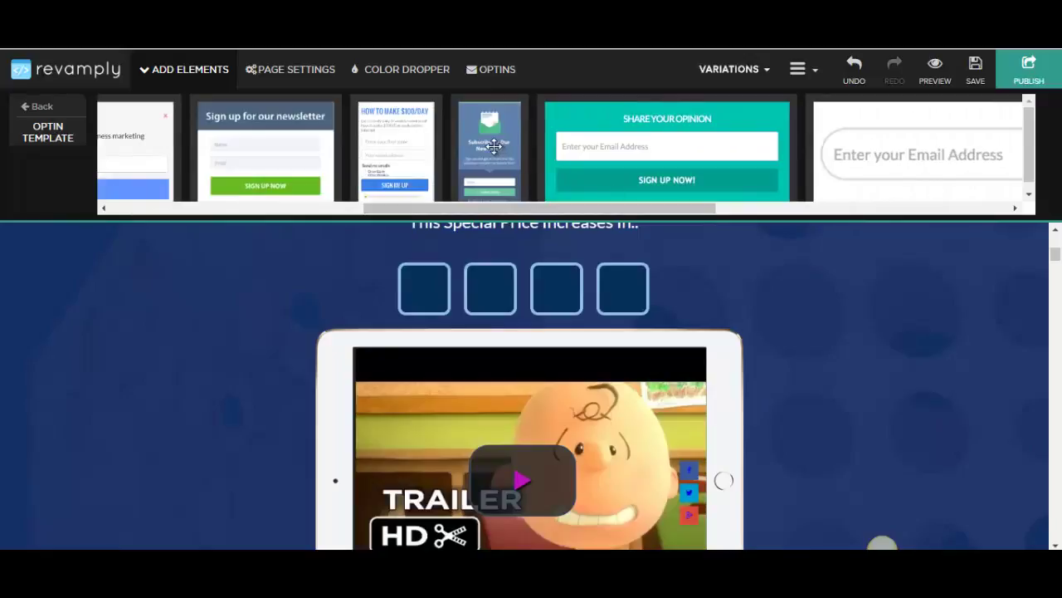
pyautogui.moveTo(549, 196); pyautogui.dragTo(884, 337)
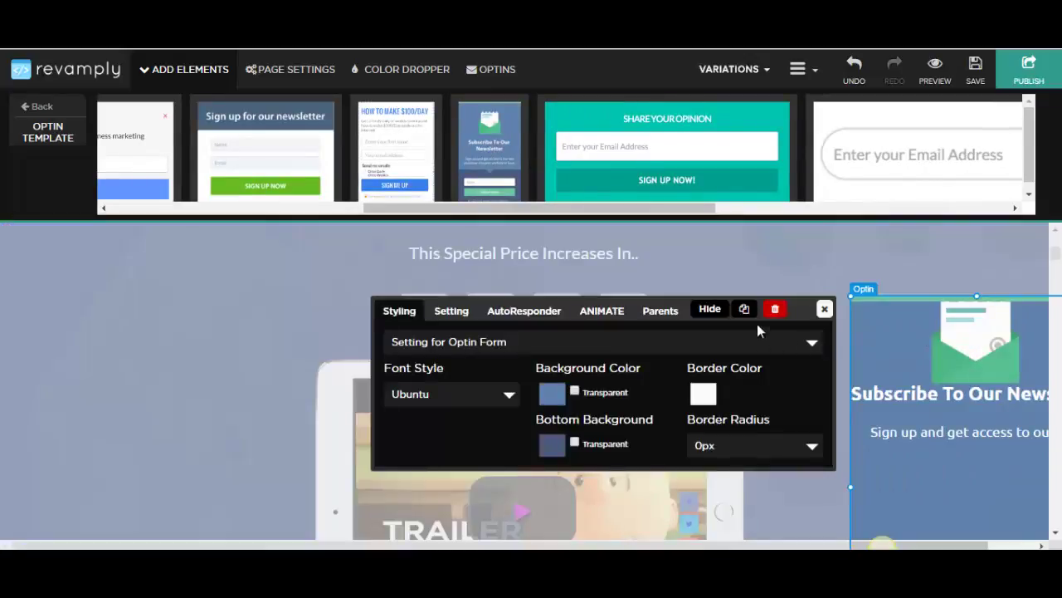
pyautogui.click(825, 309)
# Step: Move the in-page newsletter optin up and inward so it fits within the page beside the video
pyautogui.click(980, 380)
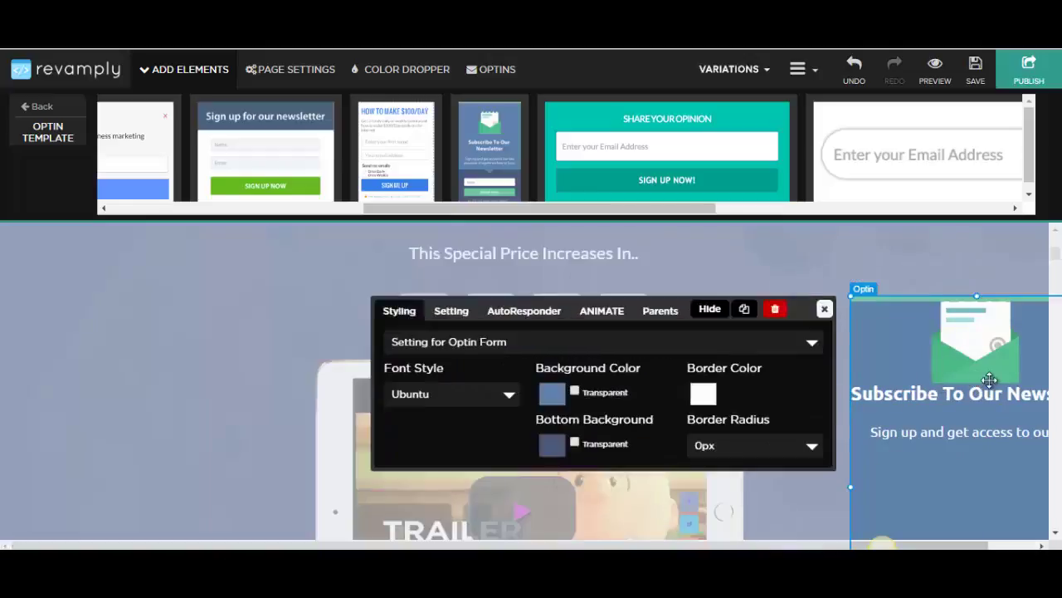
pyautogui.moveTo(990, 379); pyautogui.dragTo(893, 312)
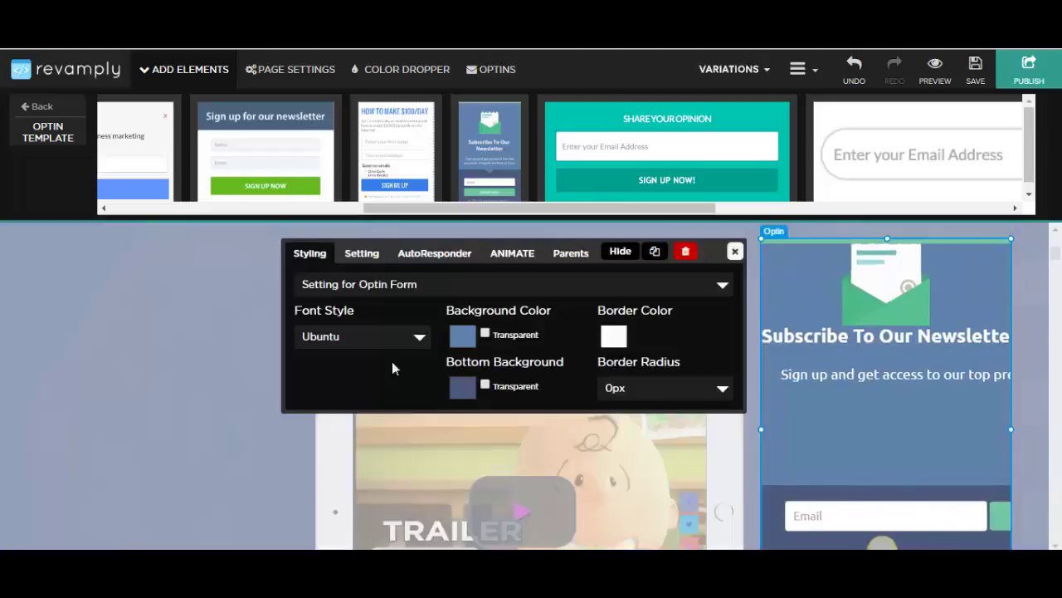
pyautogui.click(175, 365)
# Step: Check how the in-page newsletter optin behaves when moving through the page, and delete it
pyautogui.scroll(-8, 174, 361)
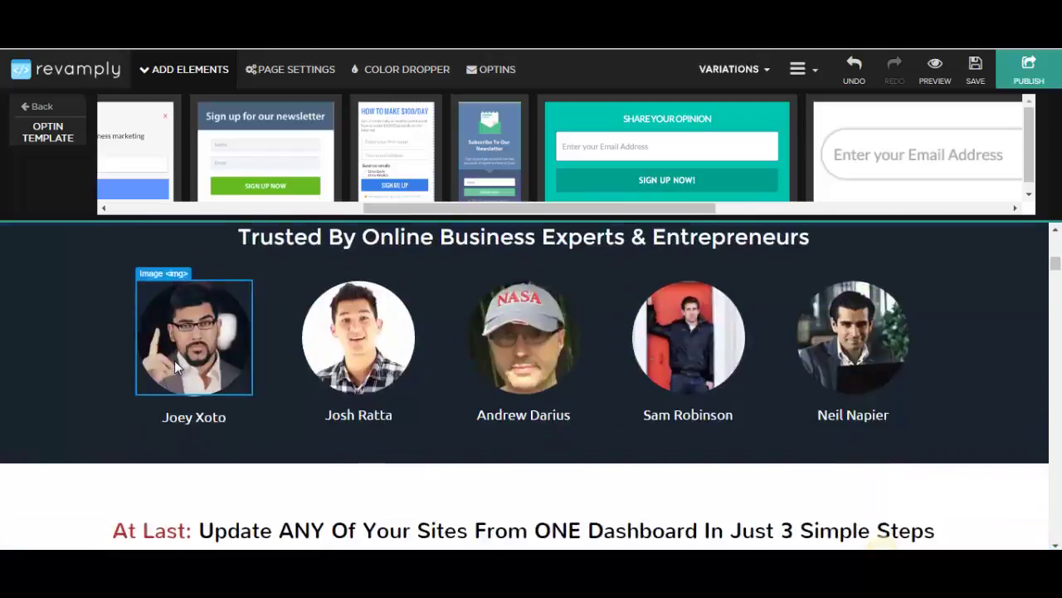
pyautogui.scroll(6, 175, 360)
pyautogui.scroll(2, 174, 360)
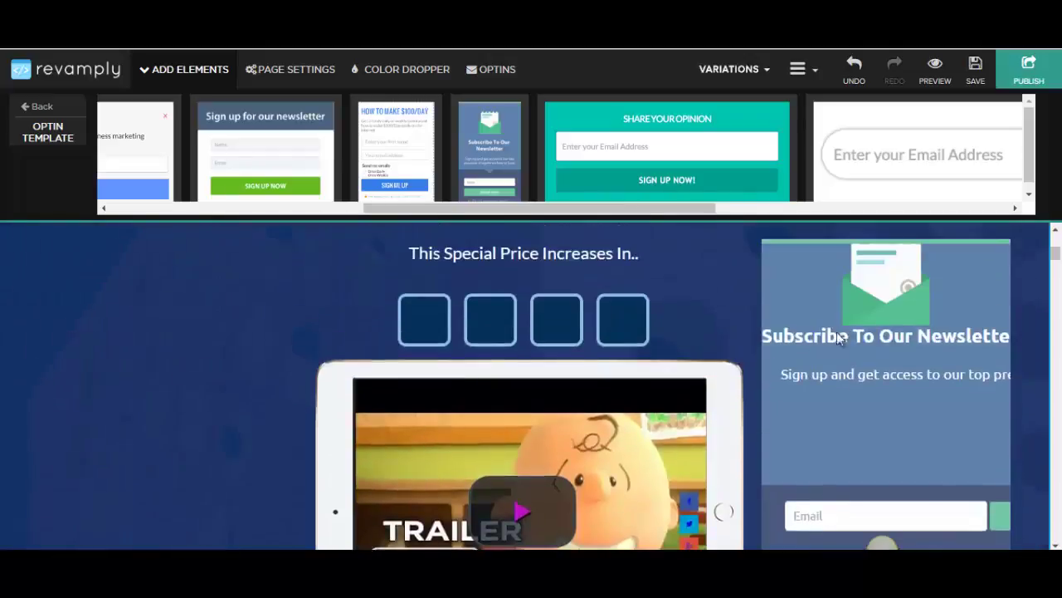
pyautogui.click(914, 342)
pyautogui.click(689, 253)
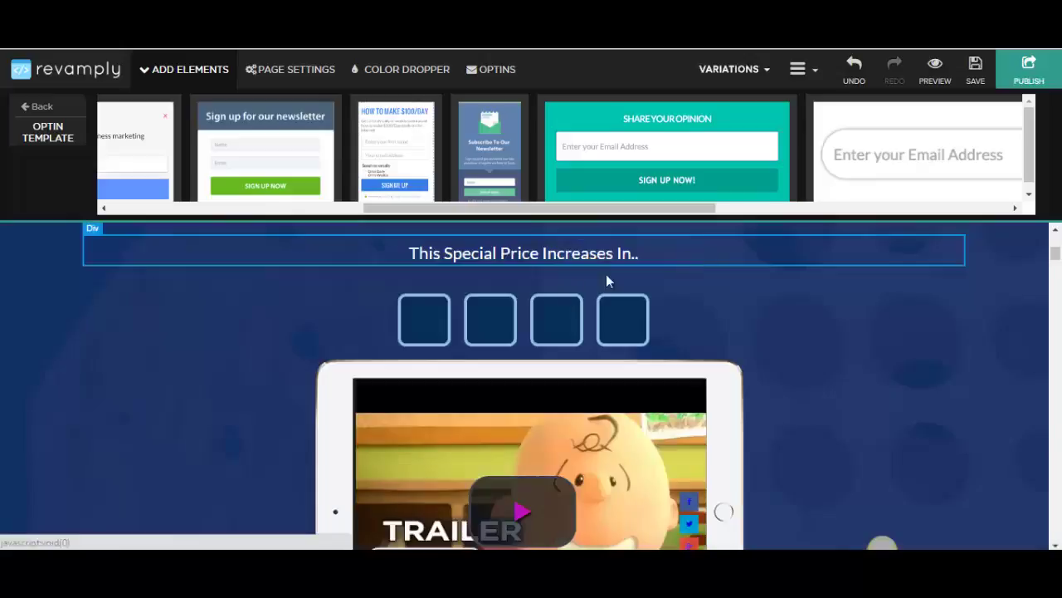
# Step: Add the popup version of the Subscribe To Our Newsletter optin template to the page
pyautogui.click(33, 111)
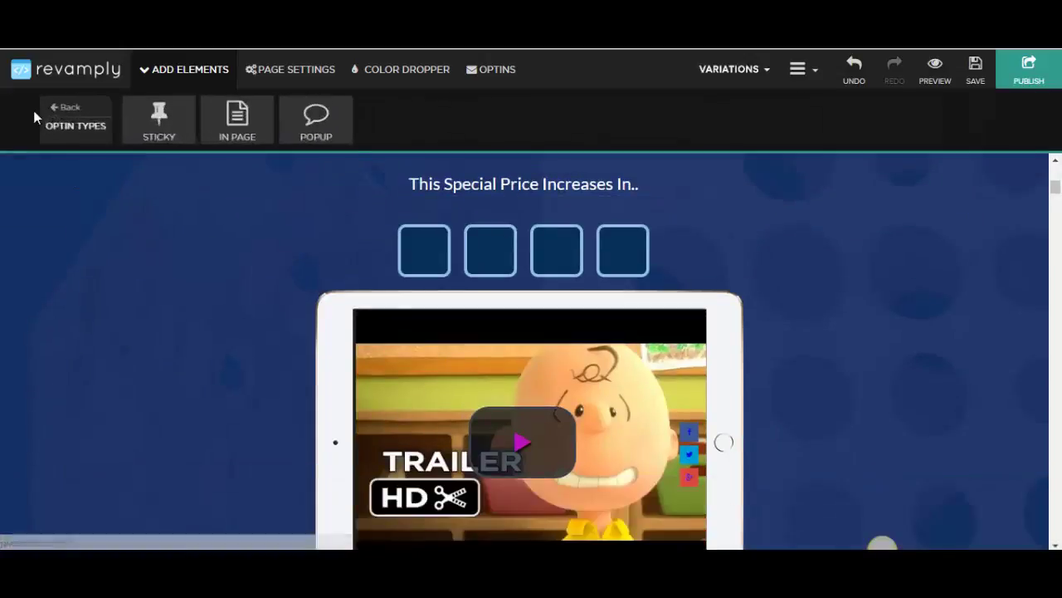
pyautogui.click(298, 122)
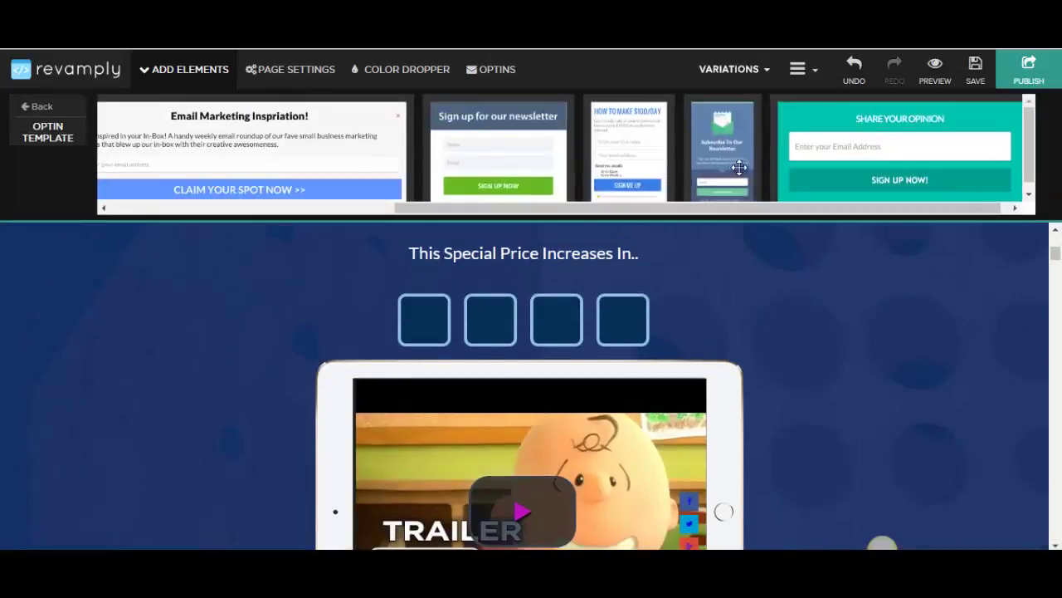
pyautogui.moveTo(730, 141); pyautogui.dragTo(840, 341)
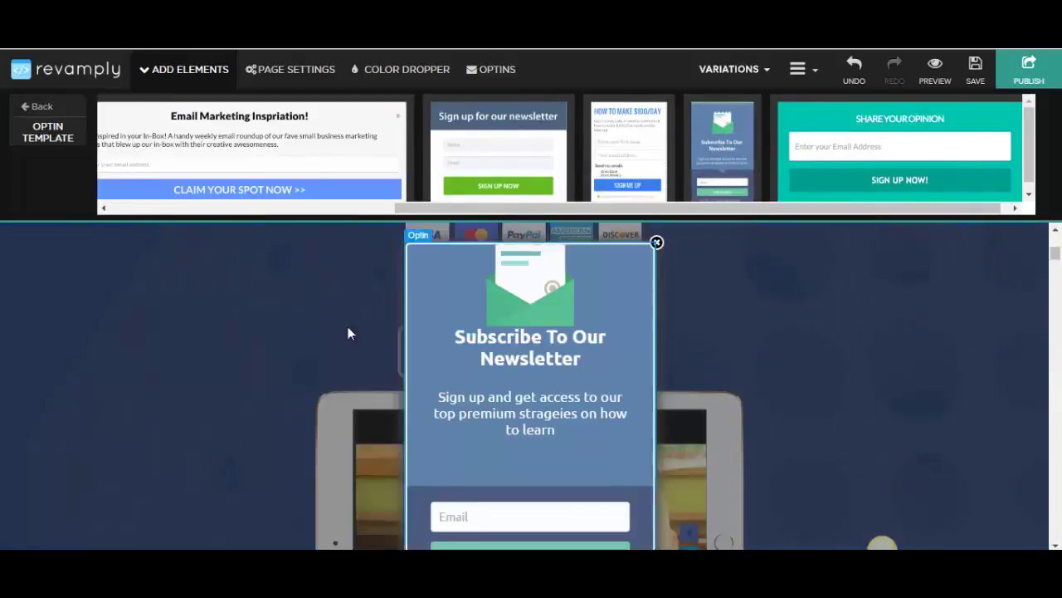
# Step: Check how the popup newsletter optin behaves when moving through the page, and remove it
pyautogui.scroll(-3, 292, 340)
pyautogui.scroll(3, 291, 346)
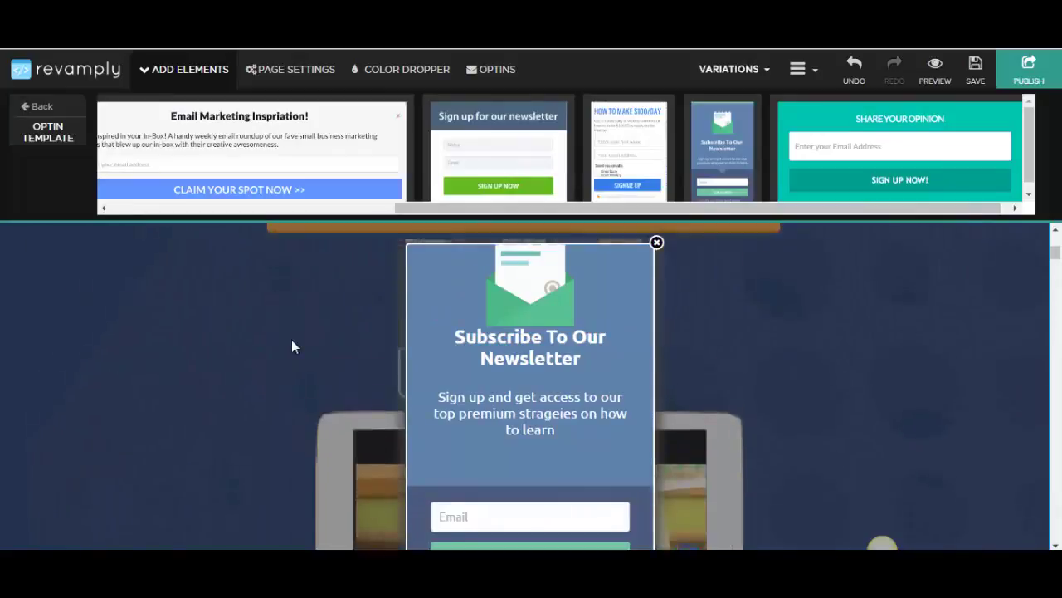
pyautogui.scroll(-3, 291, 346)
pyautogui.scroll(-5, 502, 361)
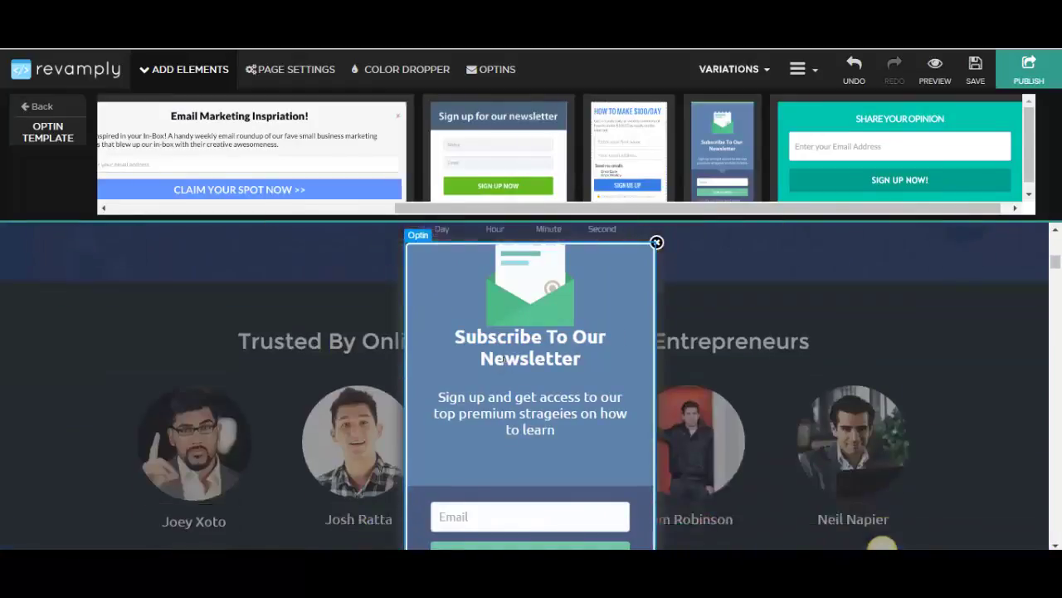
pyautogui.scroll(4, 448, 344)
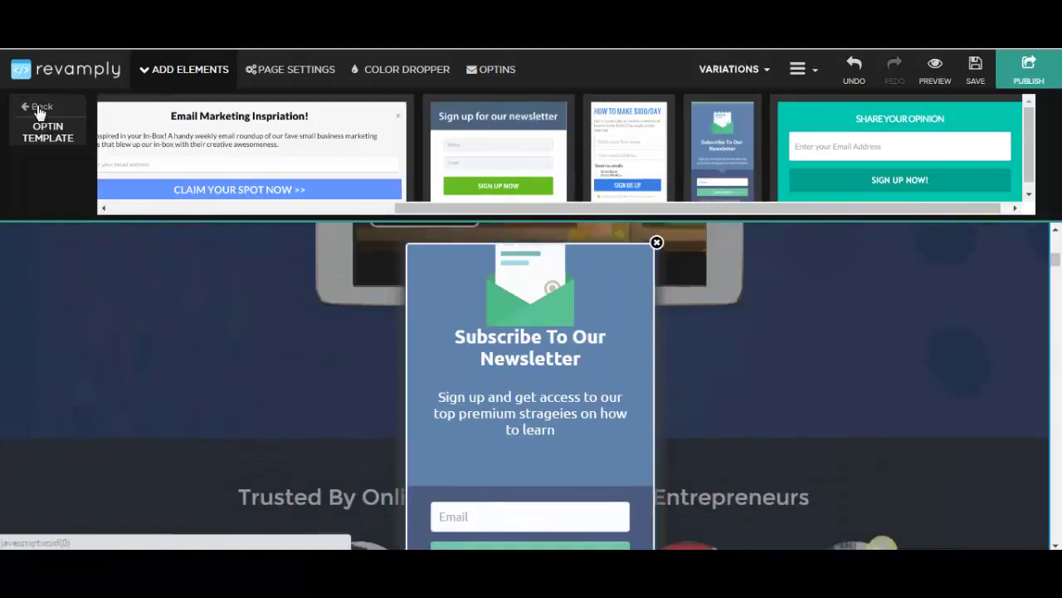
pyautogui.click(36, 106)
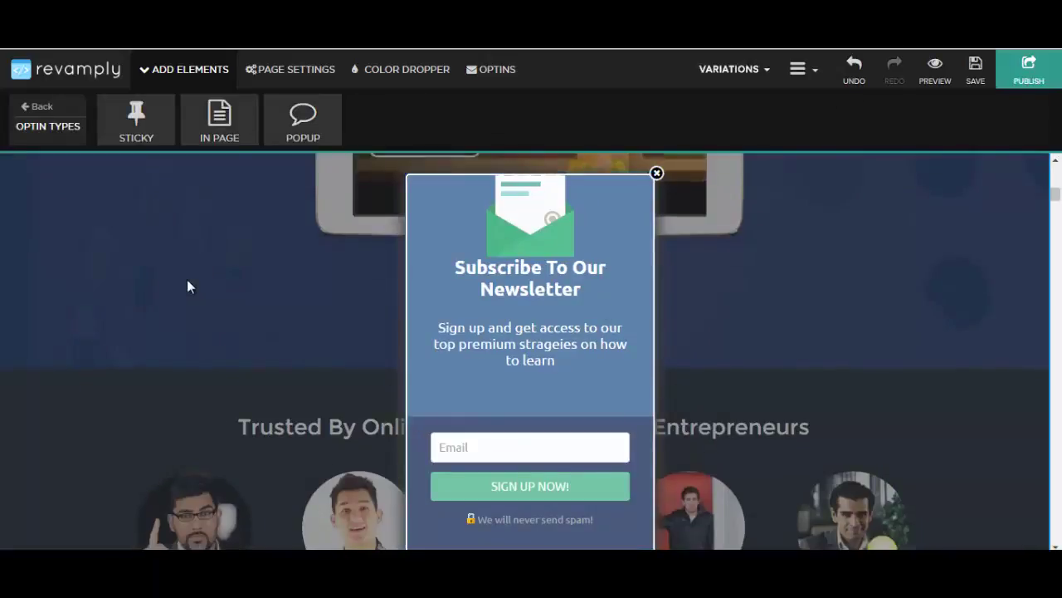
pyautogui.scroll(-6, 188, 284)
pyautogui.scroll(4, 187, 284)
pyautogui.scroll(4, 207, 290)
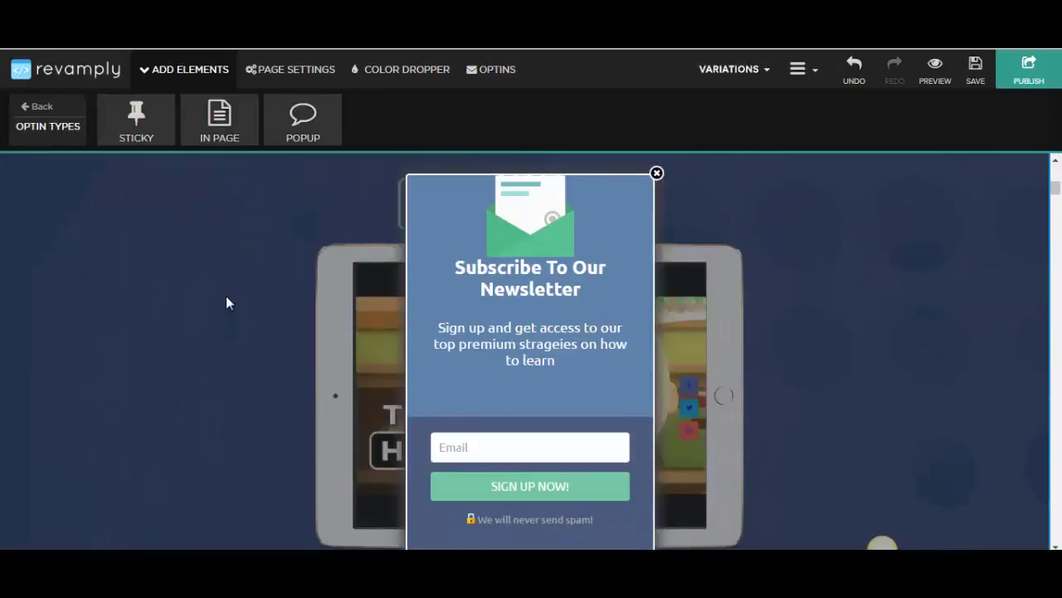
pyautogui.click(235, 295)
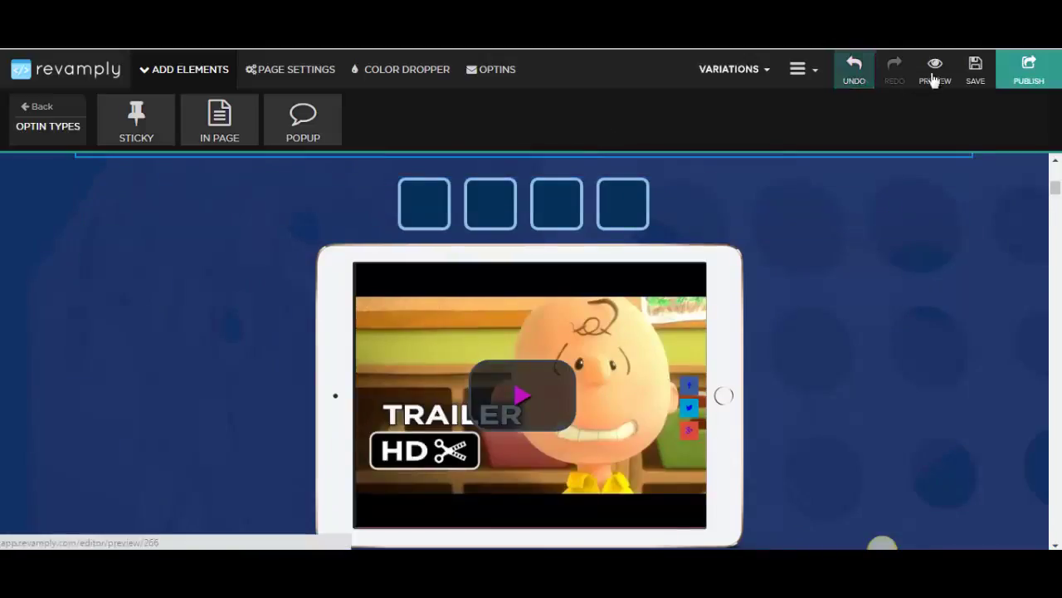
# Step: Save the changes made to the page and open its preview
pyautogui.click(971, 75)
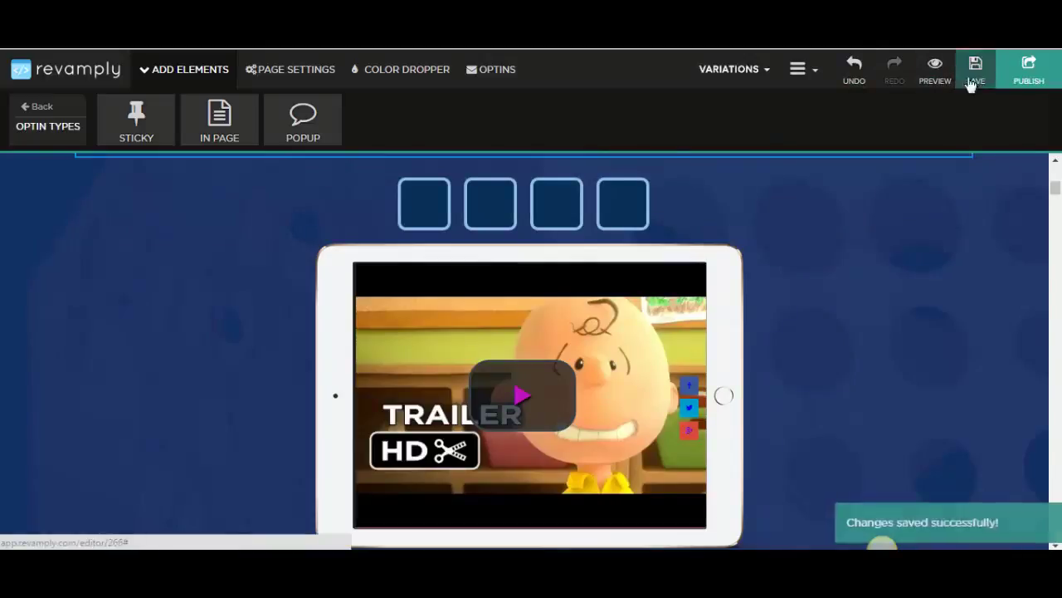
pyautogui.click(935, 73)
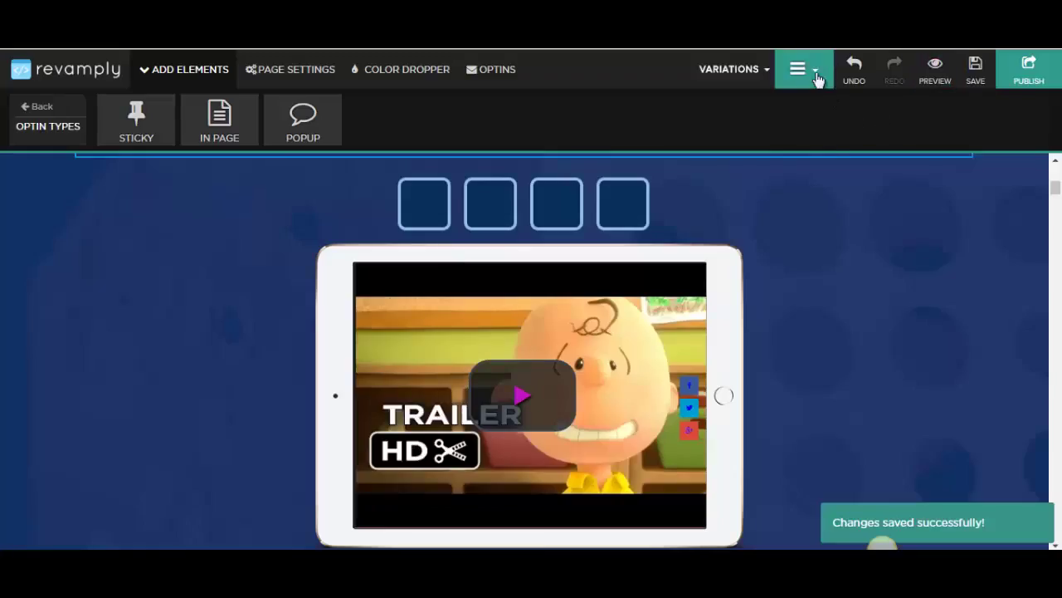
# Step: Examine the extra options for resetting and downloading the page, leaving the blue section's style settings unchanged
pyautogui.click(815, 75)
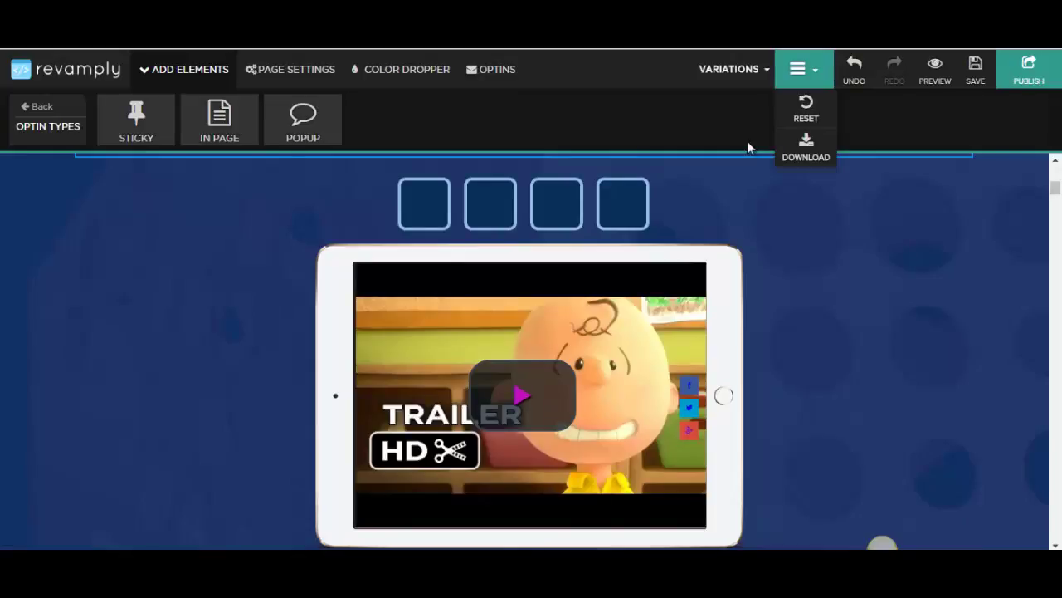
pyautogui.click(108, 343)
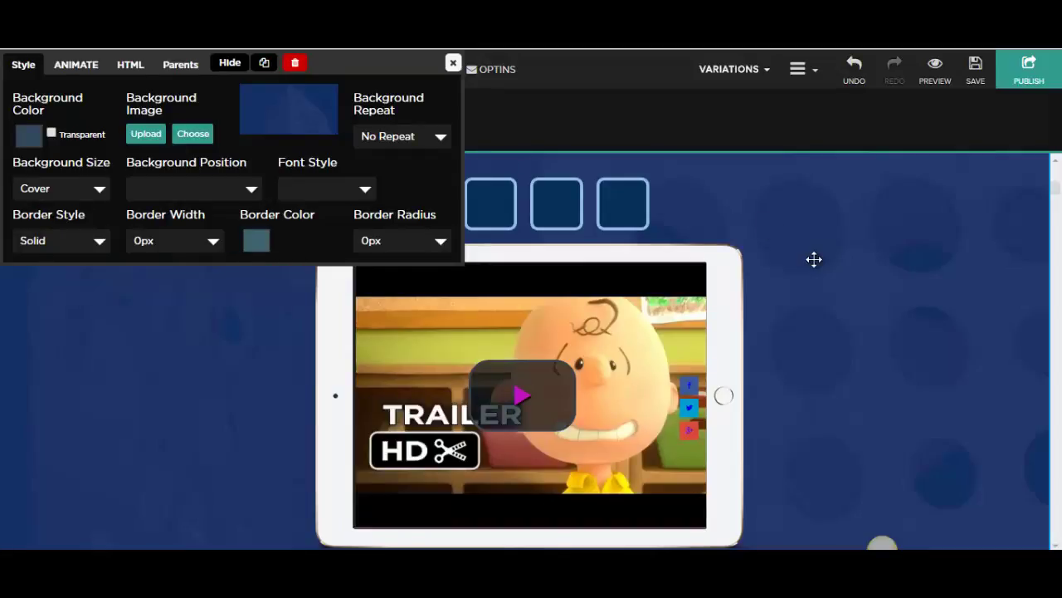
pyautogui.click(453, 63)
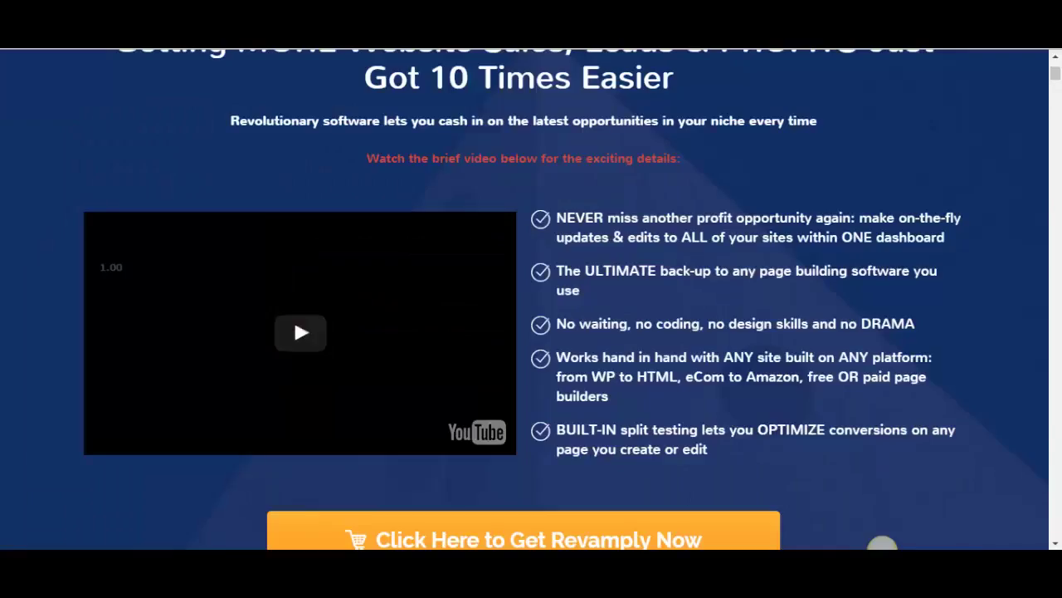
# Step: Look through the page preview from the top sales video down to the added video and countdown timer
pyautogui.scroll(2, 454, 90)
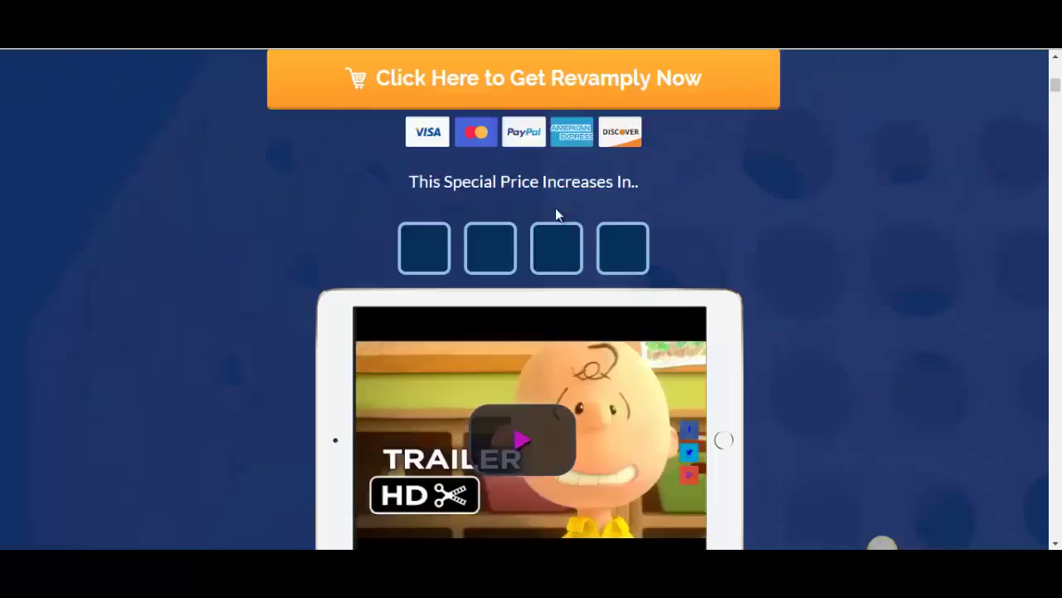
pyautogui.scroll(-5, 555, 212)
pyautogui.scroll(2, 556, 214)
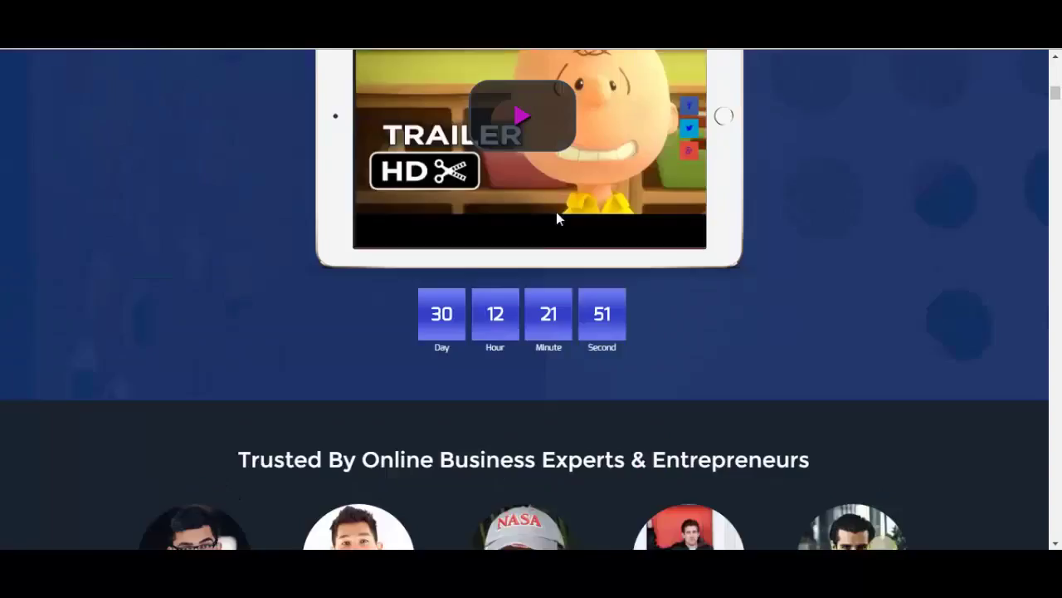
pyautogui.scroll(2, 525, 203)
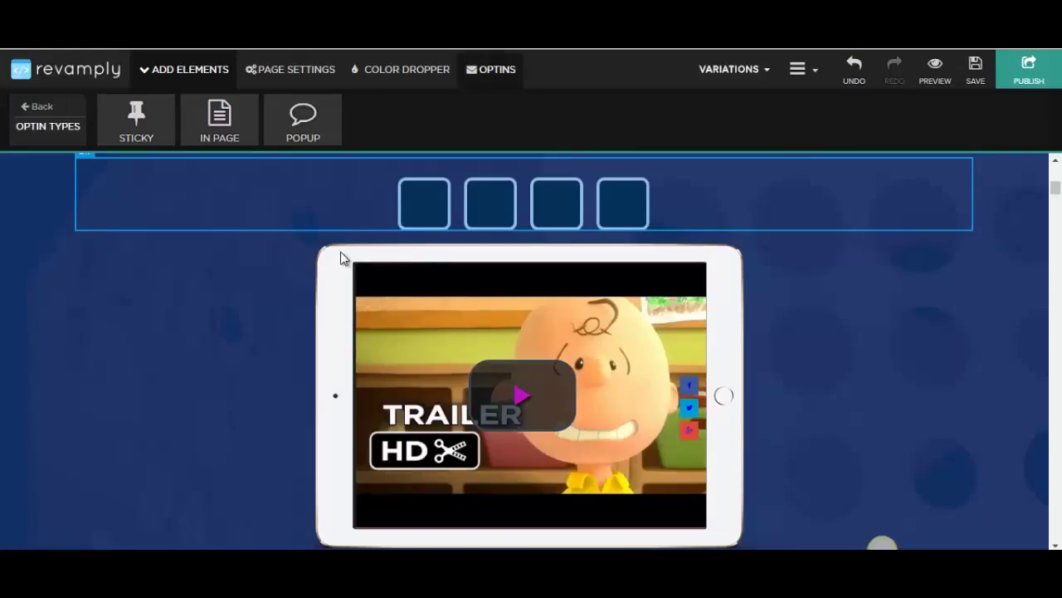
# Step: Examine the page title and favicon options in the page settings
pyautogui.scroll(5, 379, 225)
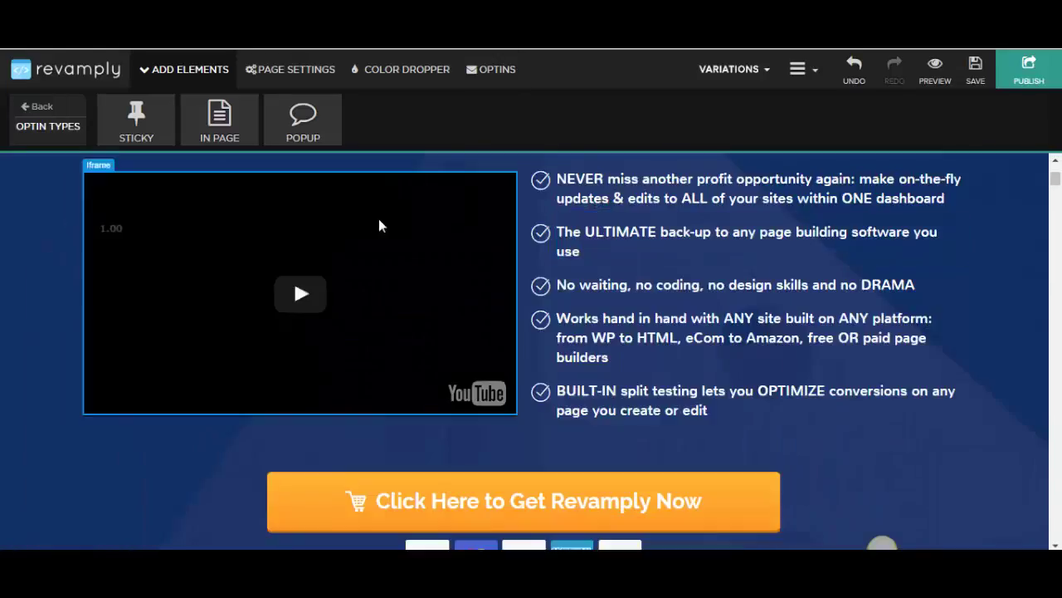
pyautogui.click(293, 71)
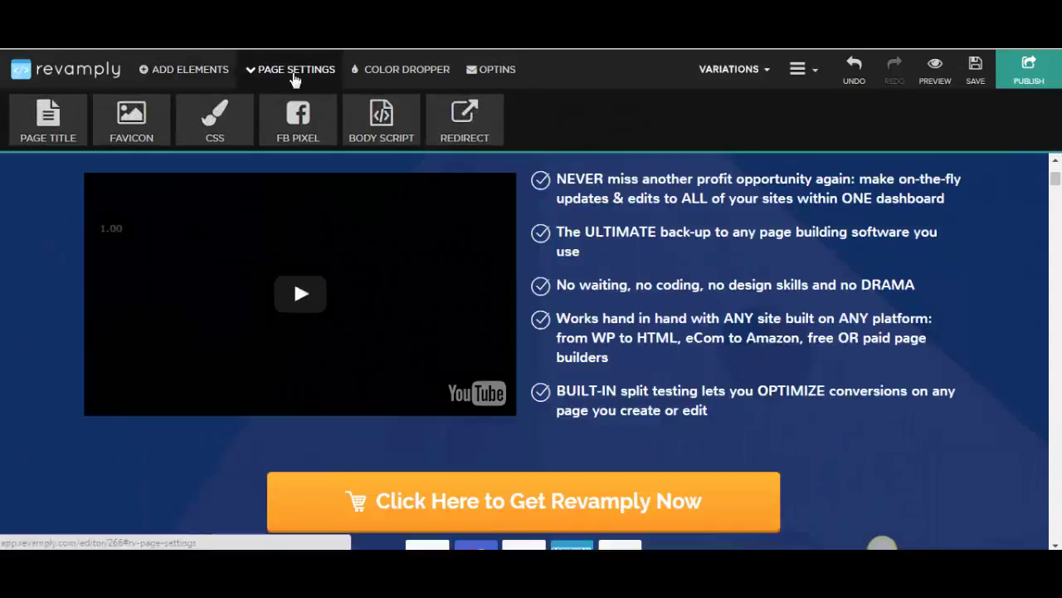
pyautogui.click(50, 121)
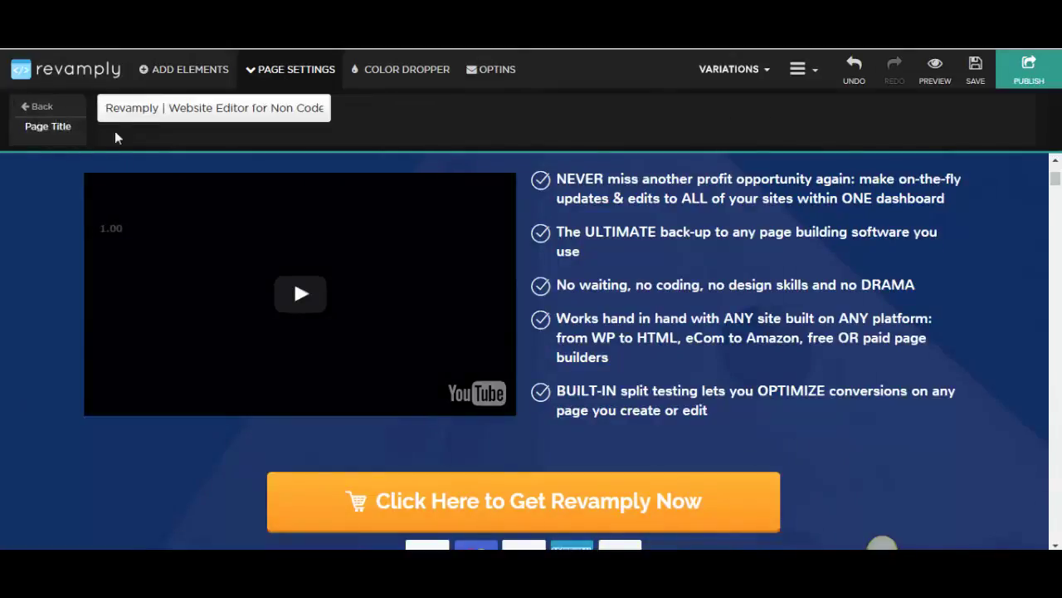
pyautogui.click(40, 113)
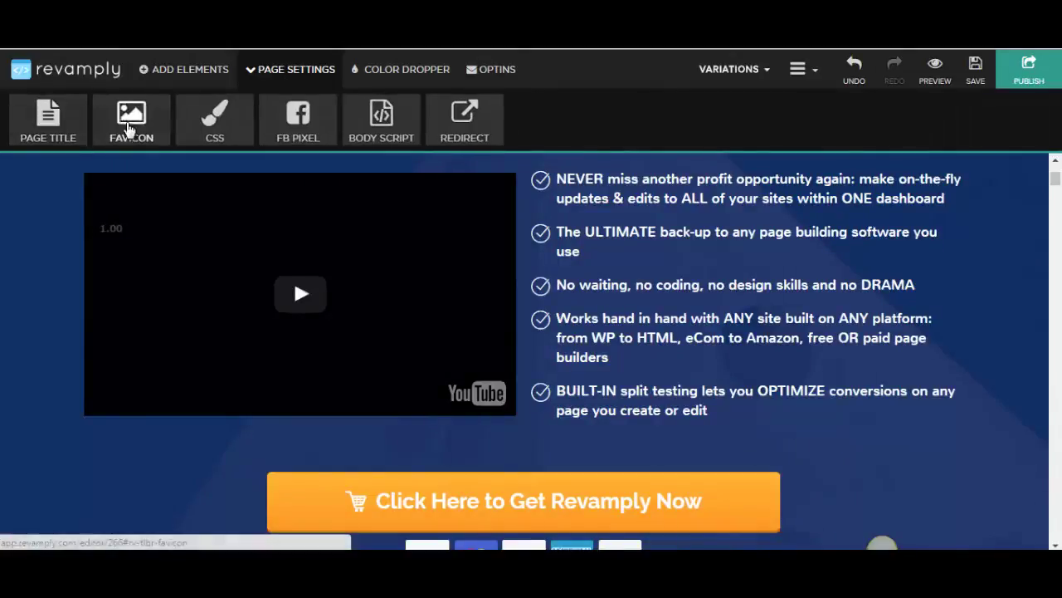
pyautogui.click(113, 121)
pyautogui.click(38, 109)
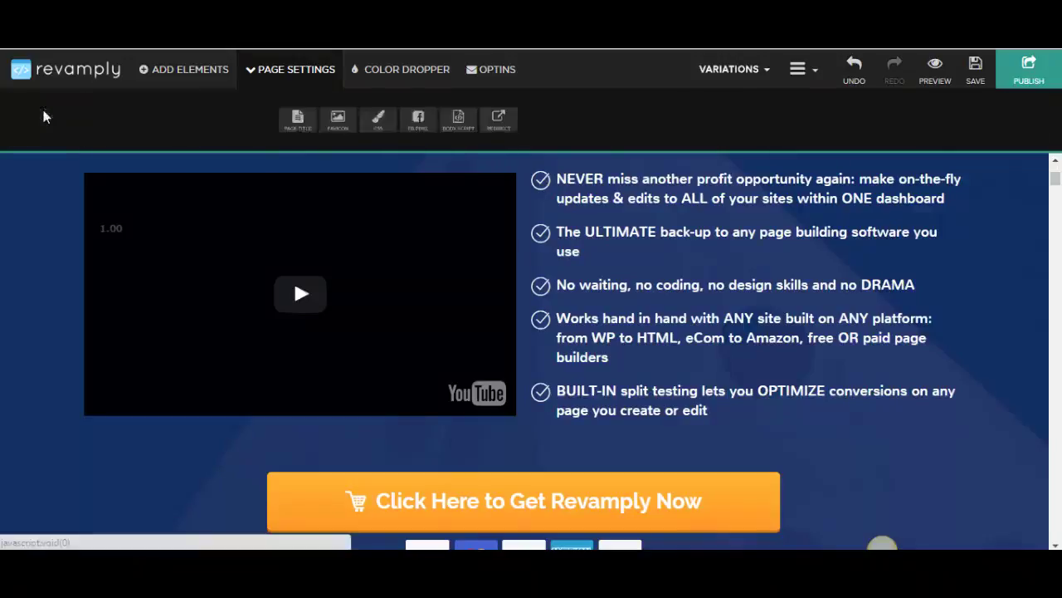
# Step: Examine the custom CSS, Facebook Pixel, body script and redirect URL options in the page settings
pyautogui.click(214, 123)
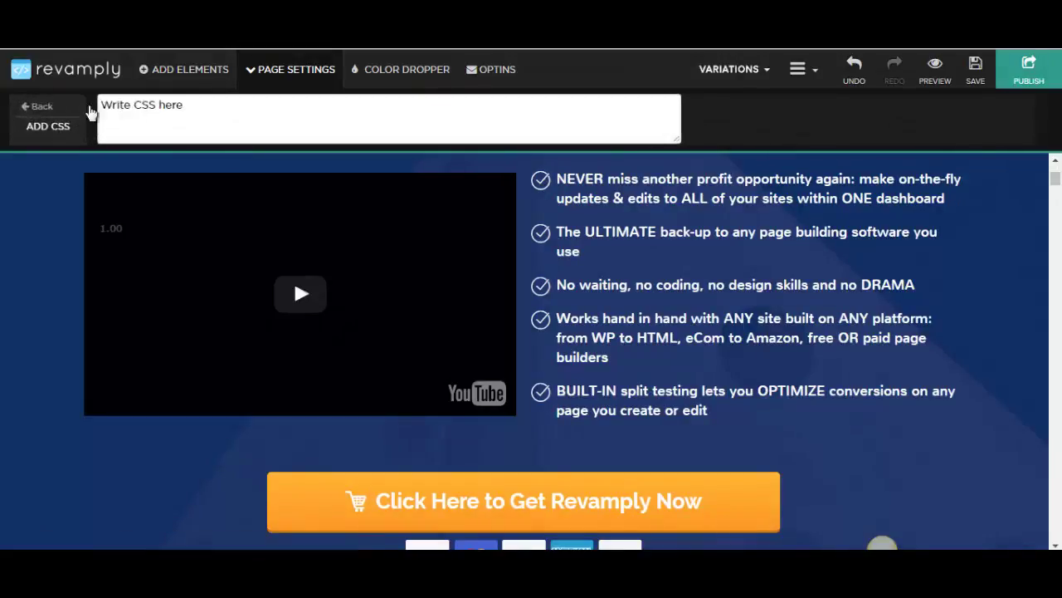
pyautogui.click(31, 108)
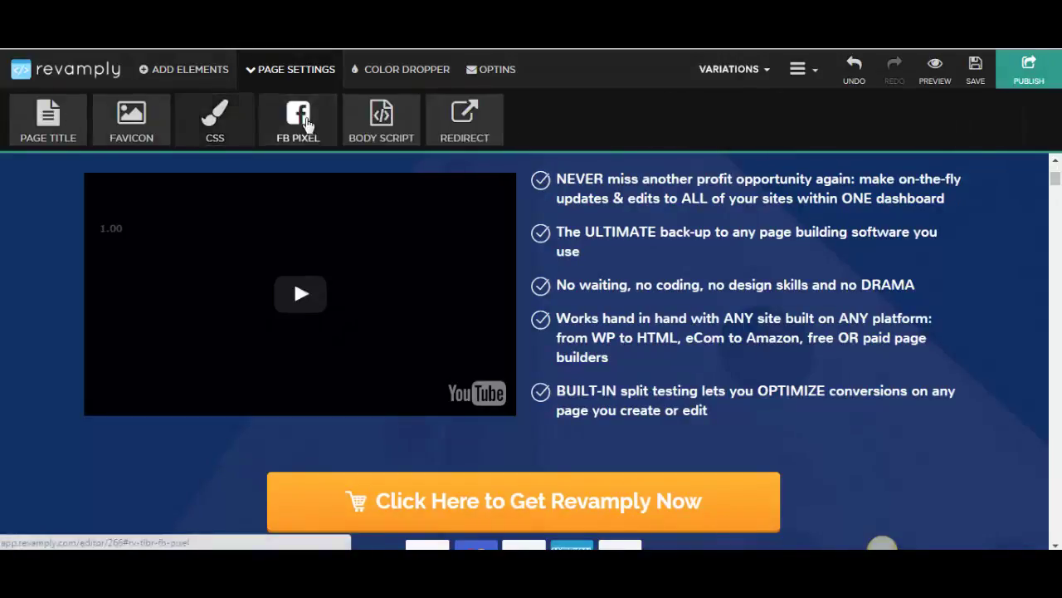
pyautogui.click(303, 127)
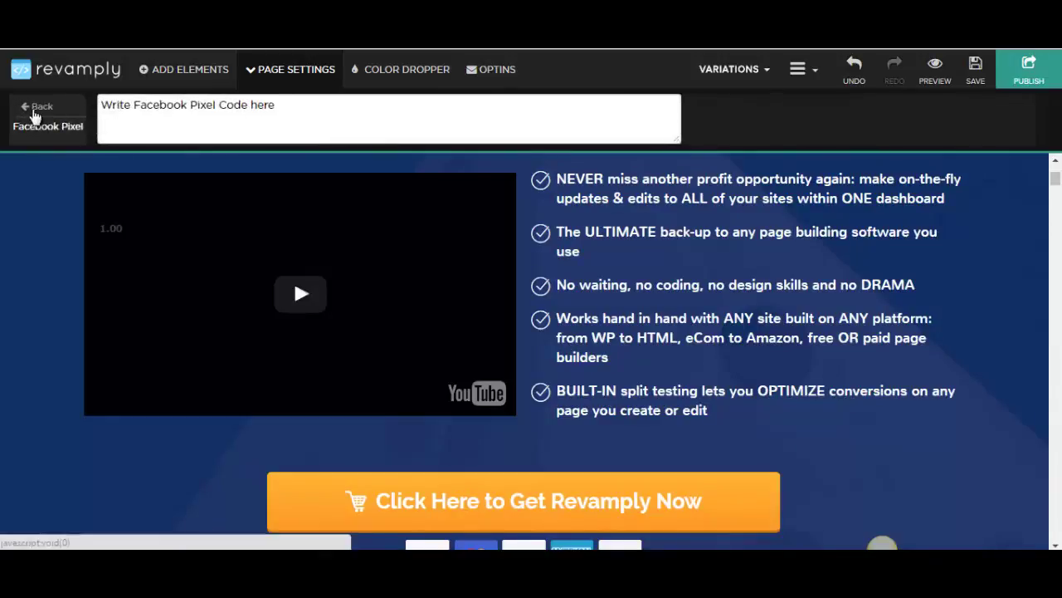
pyautogui.click(35, 108)
pyautogui.click(365, 122)
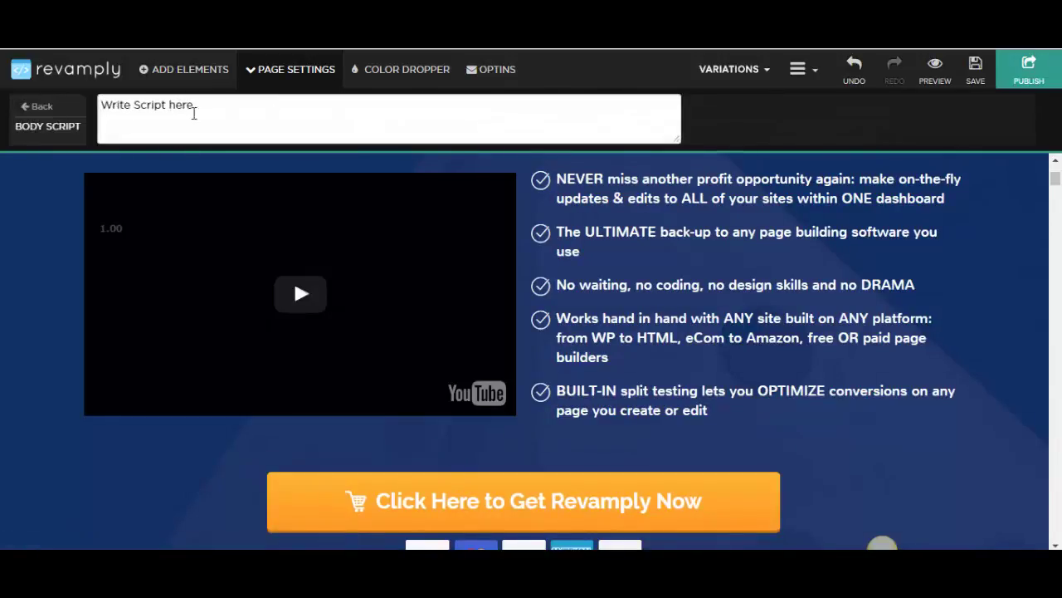
pyautogui.click(35, 108)
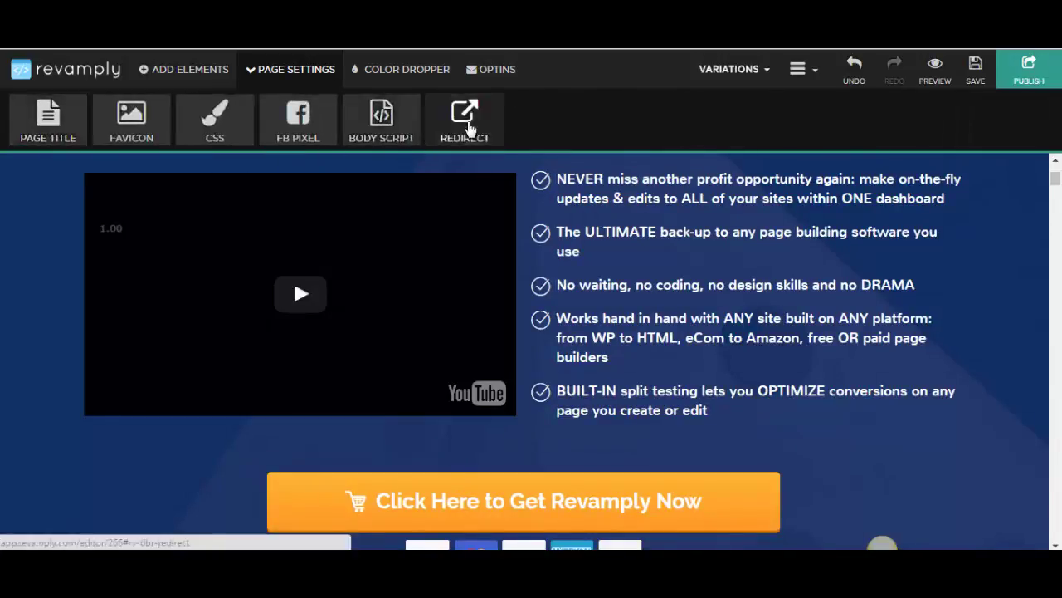
pyautogui.click(462, 118)
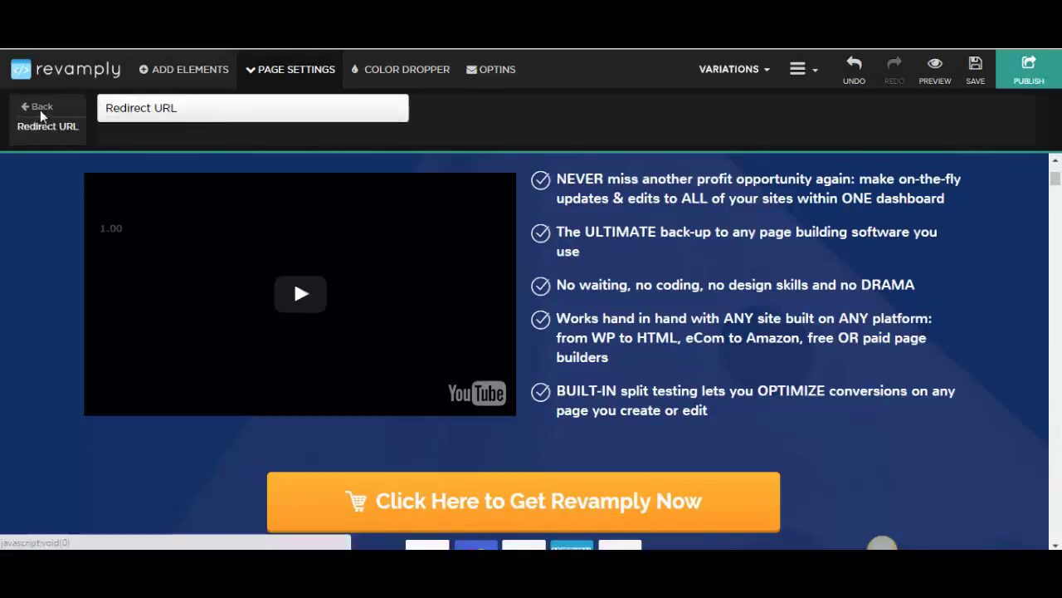
pyautogui.click(42, 109)
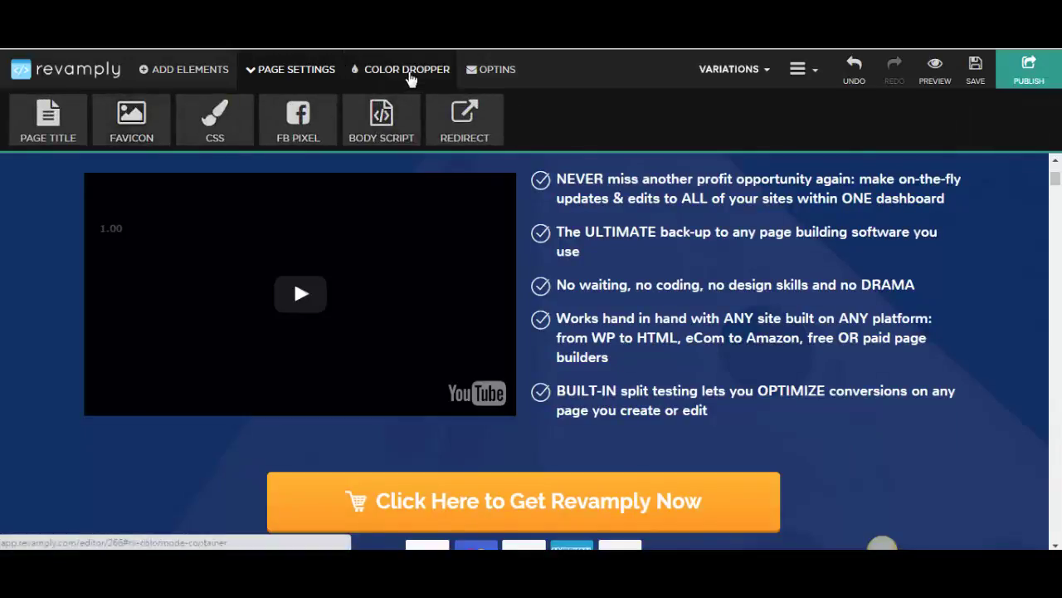
# Step: Set the Color Dropper's custom colour to magenta d411d4
pyautogui.click(415, 70)
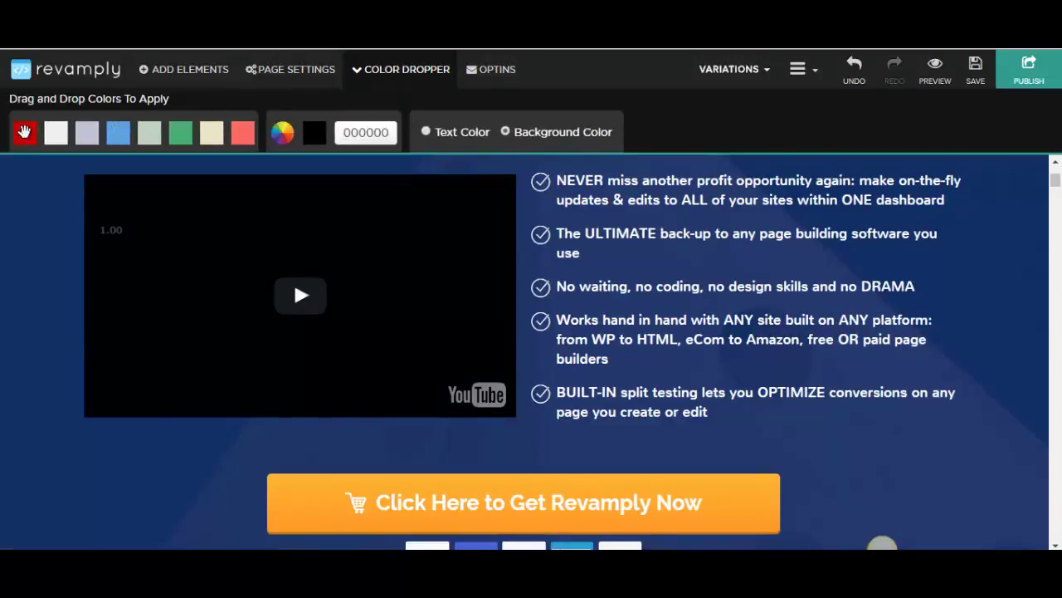
pyautogui.click(282, 134)
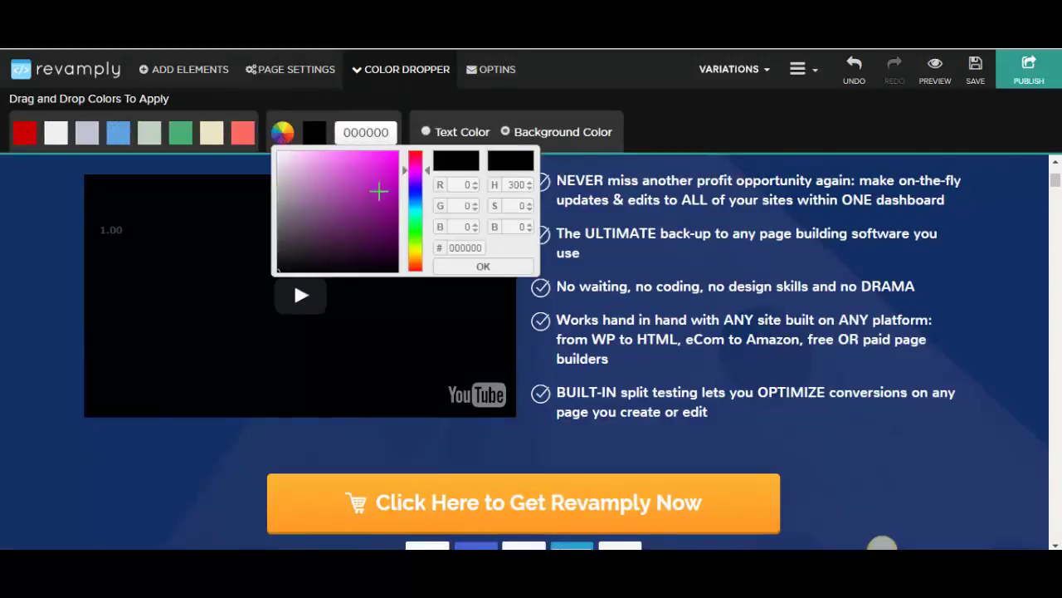
pyautogui.click(389, 172)
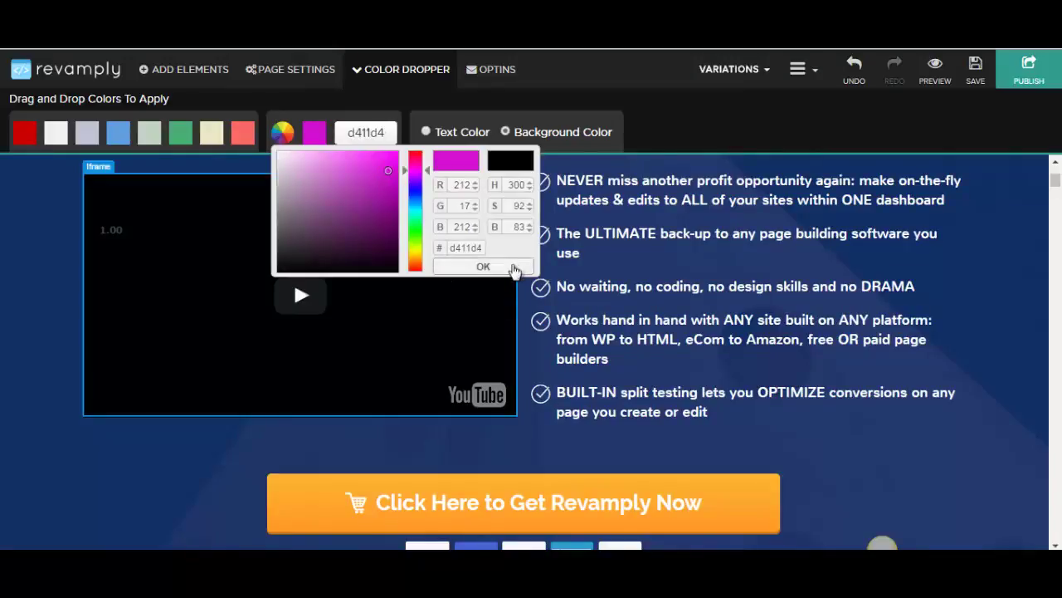
pyautogui.click(507, 268)
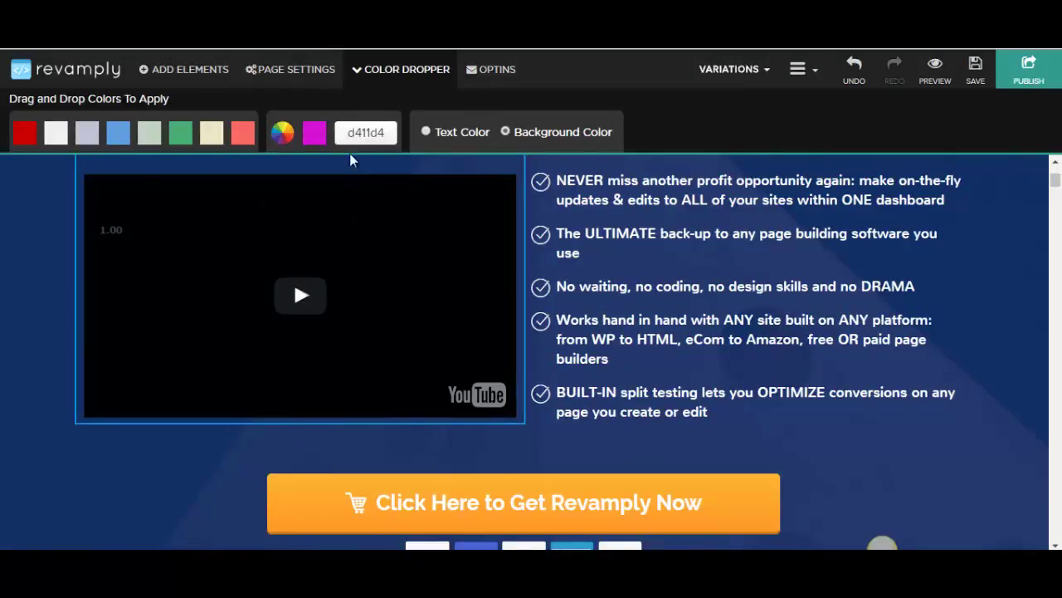
# Step: Try applying the magenta d411d4 swatch as the background colour of the blue section beside the sales video
pyautogui.moveTo(315, 134); pyautogui.dragTo(30, 264)
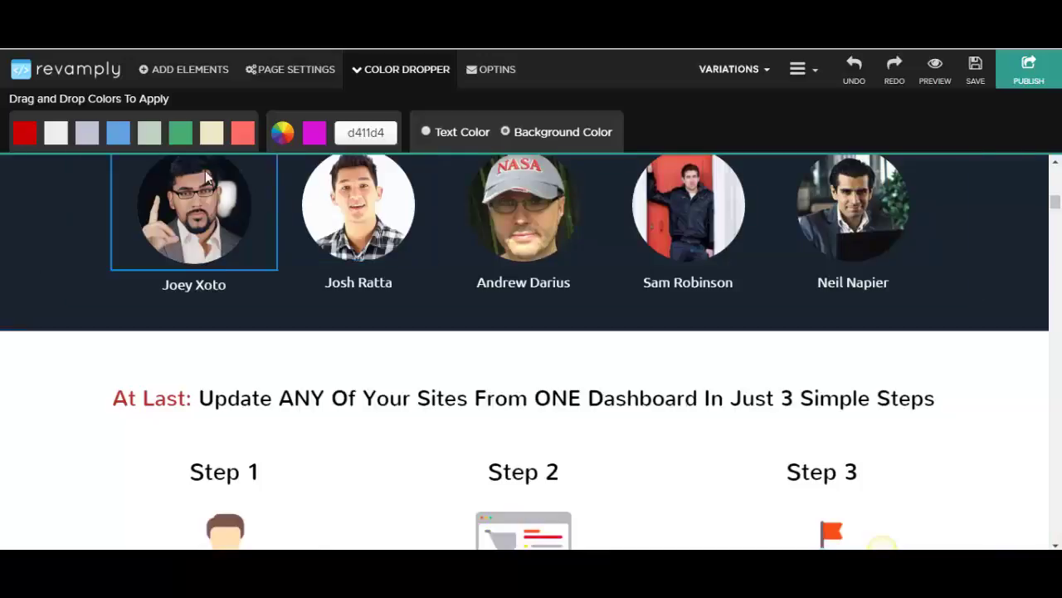
pyautogui.scroll(13, 144, 305)
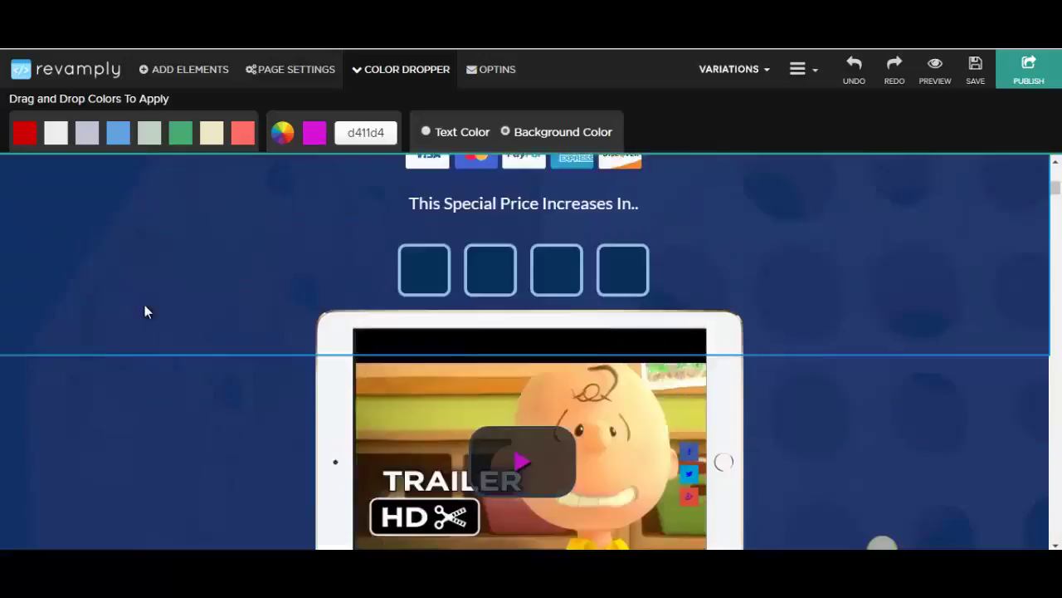
# Step: Apply the magenta d411d4 swatch as the "At Last" headline's background and the green swatch as its surrounding section's background
pyautogui.scroll(-12, 44, 336)
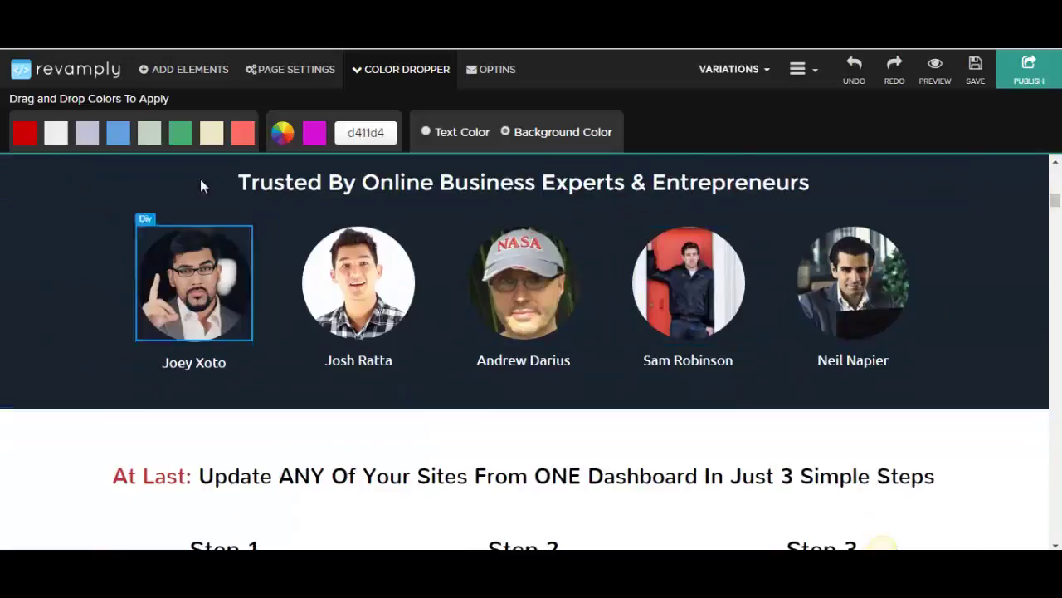
pyautogui.scroll(-1, 112, 265)
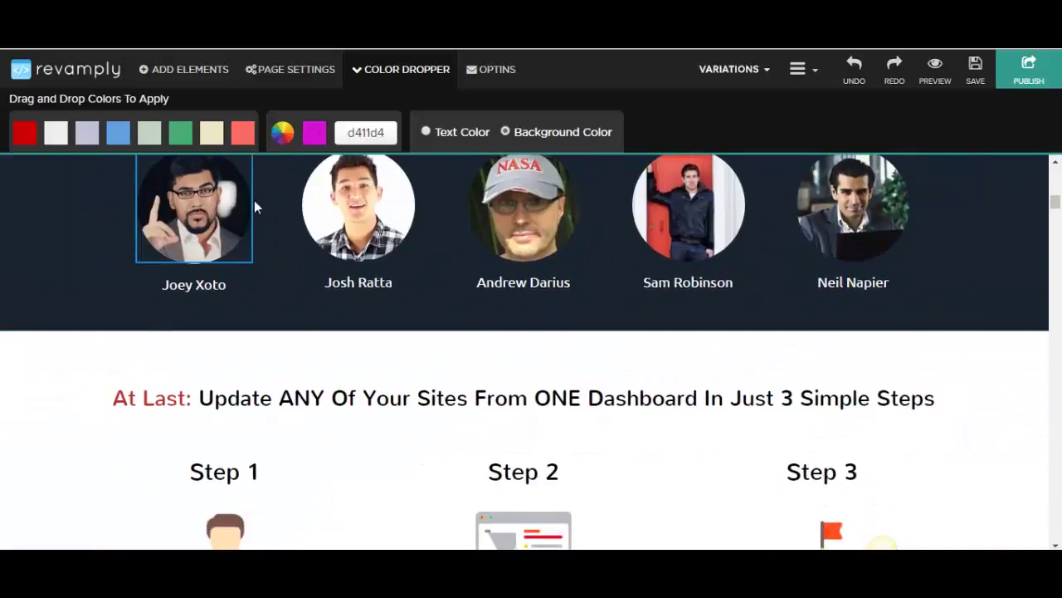
pyautogui.moveTo(256, 208); pyautogui.dragTo(103, 387)
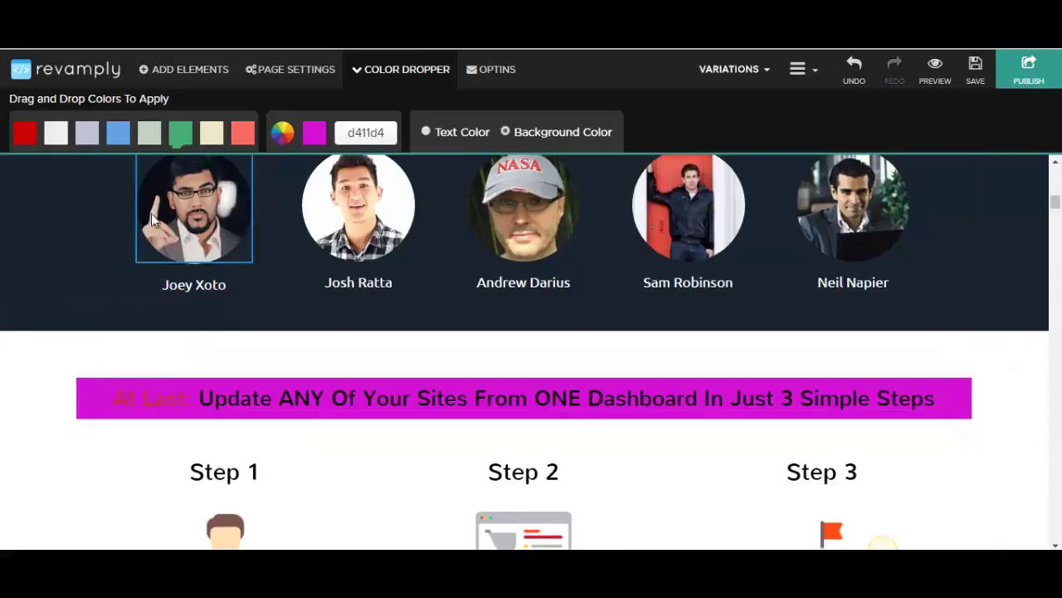
pyautogui.moveTo(180, 132); pyautogui.dragTo(52, 366)
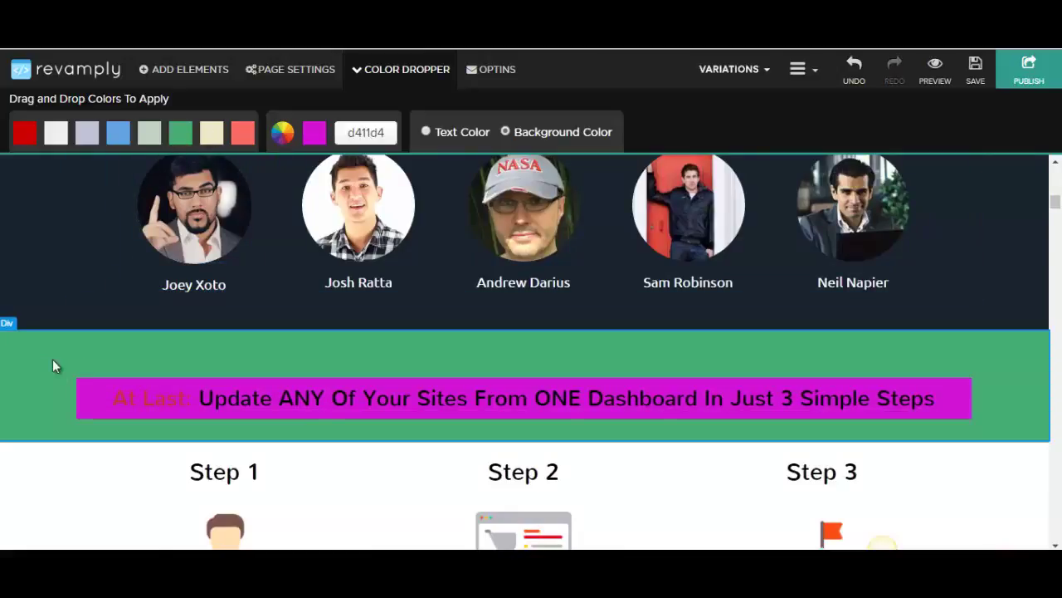
# Step: Undo the green section background and the magenta background of the "At Last" headline
pyautogui.scroll(-3, 505, 349)
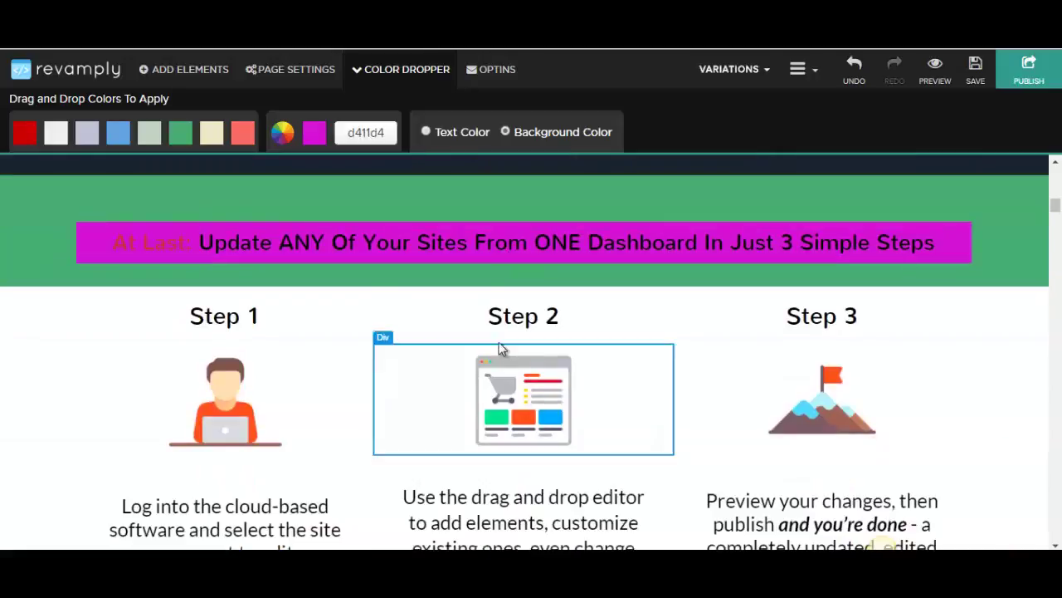
pyautogui.click(848, 76)
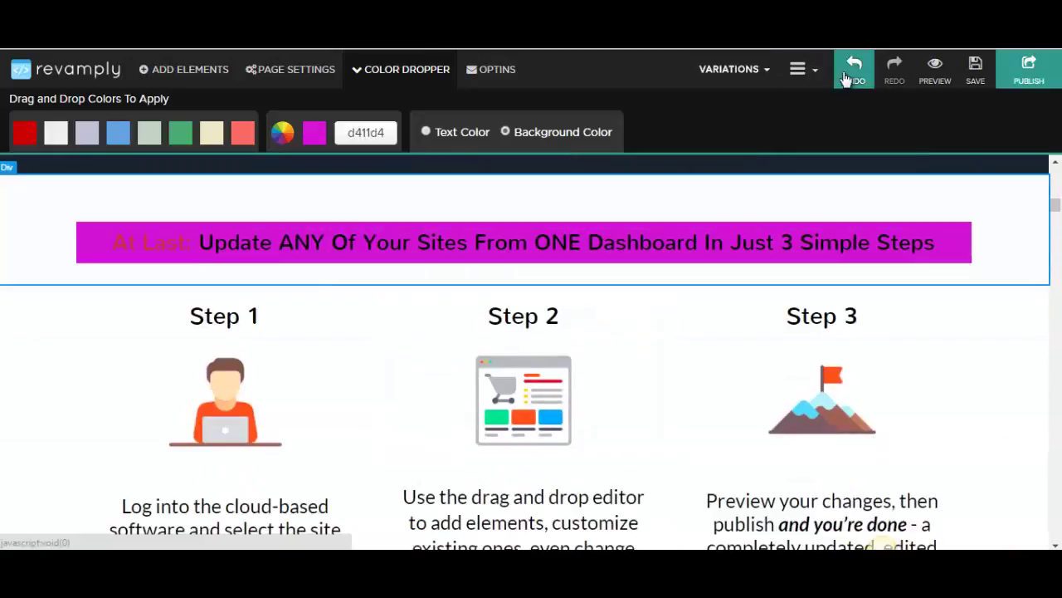
pyautogui.click(847, 79)
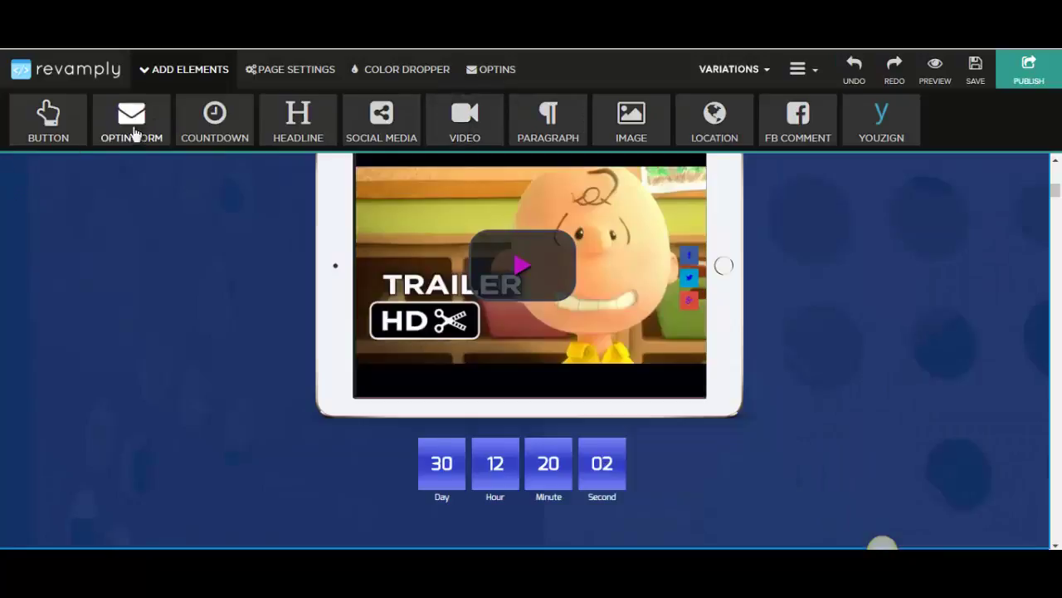
# Step: Examine the available button templates, optin form types and headline templates
pyautogui.click(70, 126)
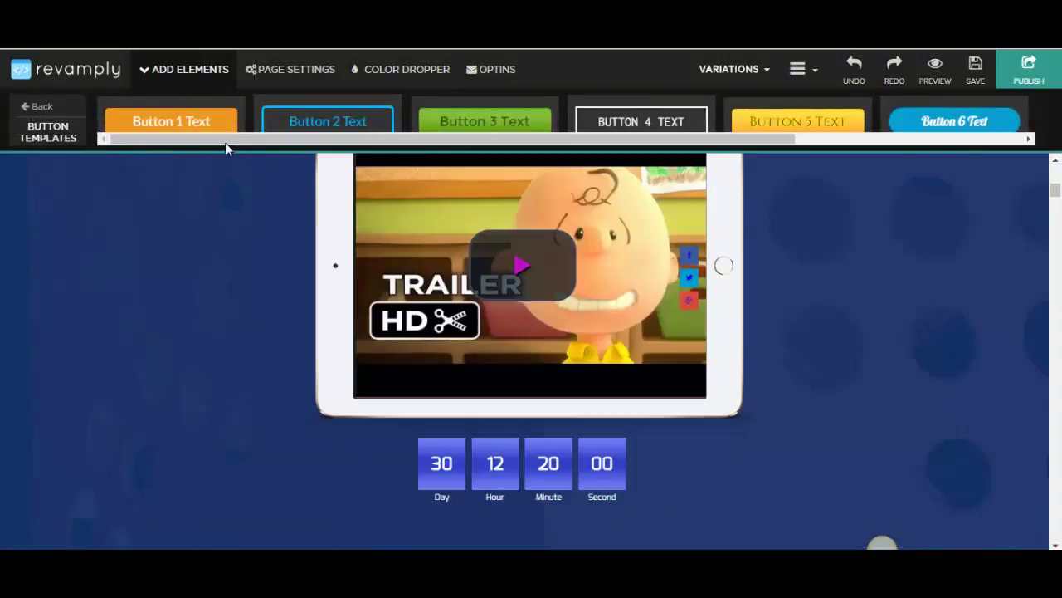
pyautogui.moveTo(225, 143); pyautogui.dragTo(148, 141)
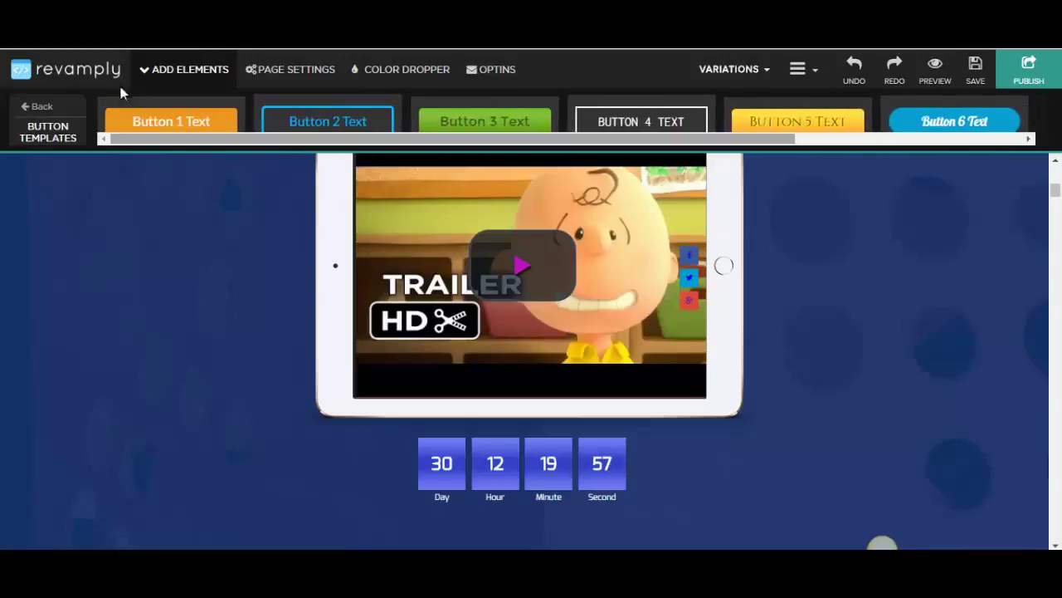
pyautogui.click(37, 106)
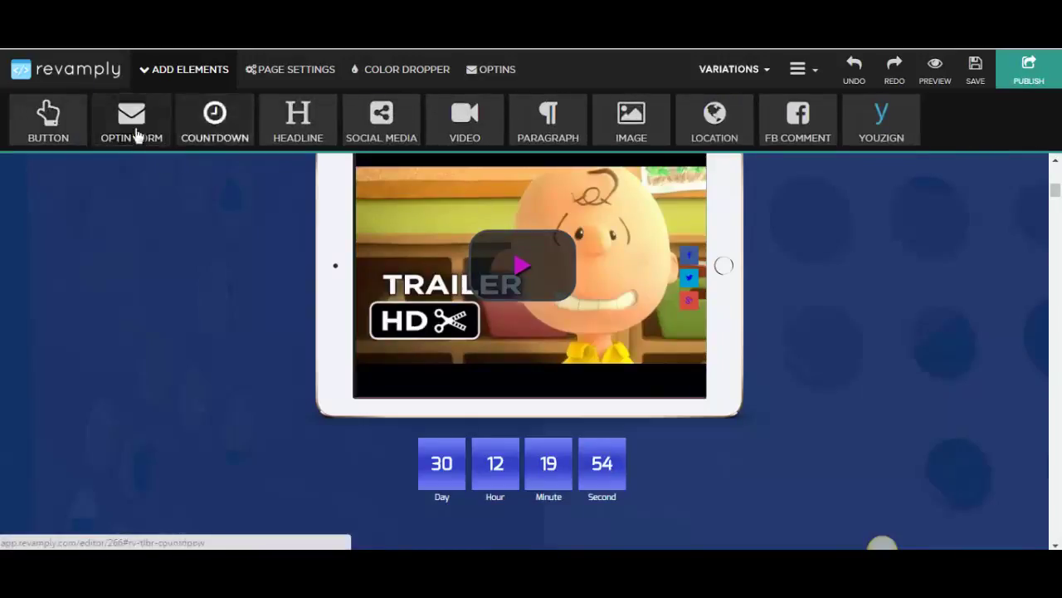
pyautogui.click(135, 133)
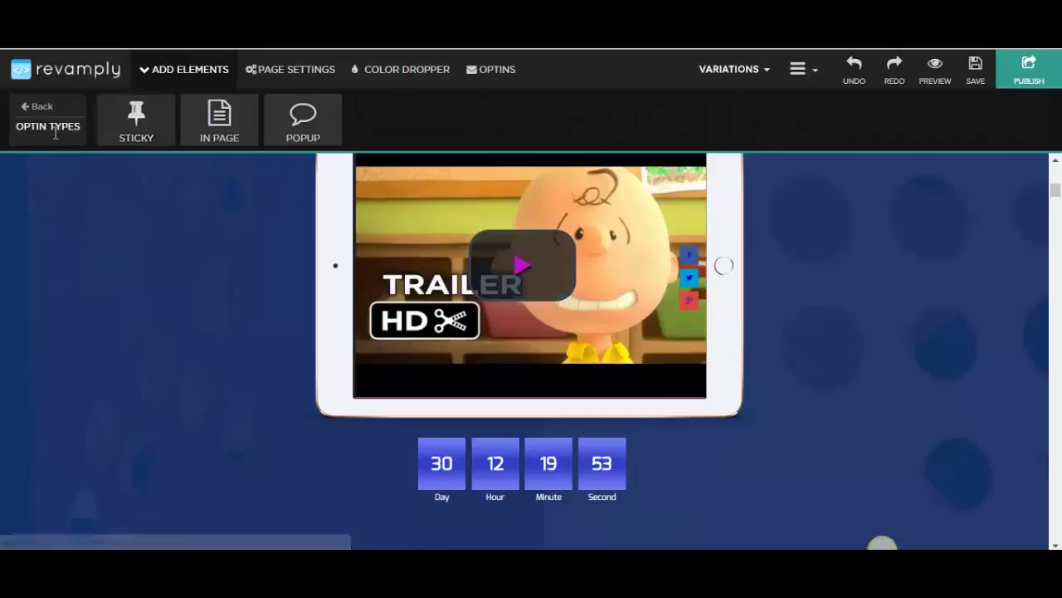
pyautogui.click(41, 109)
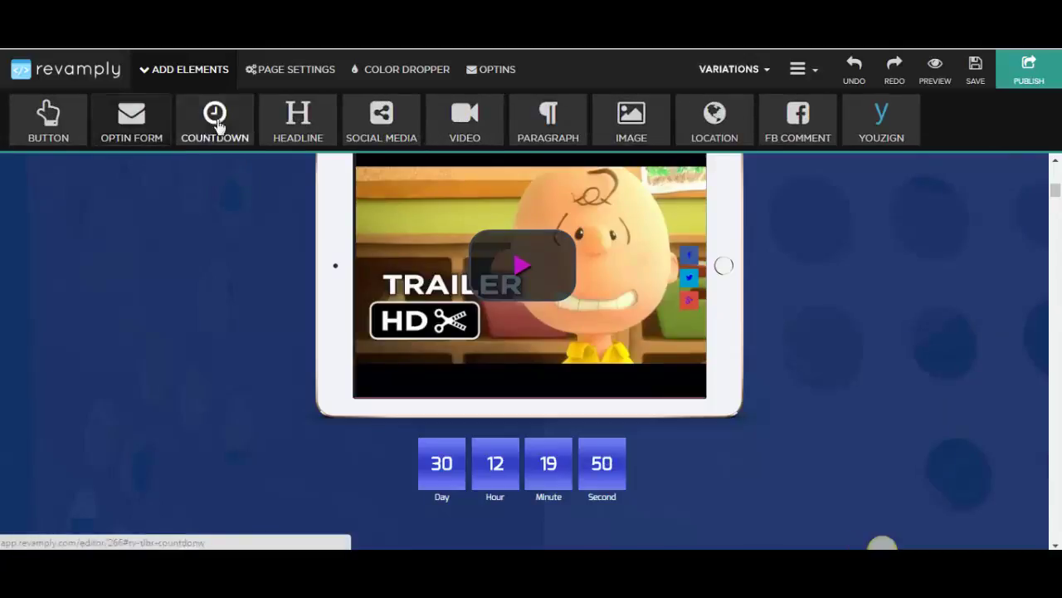
pyautogui.click(318, 131)
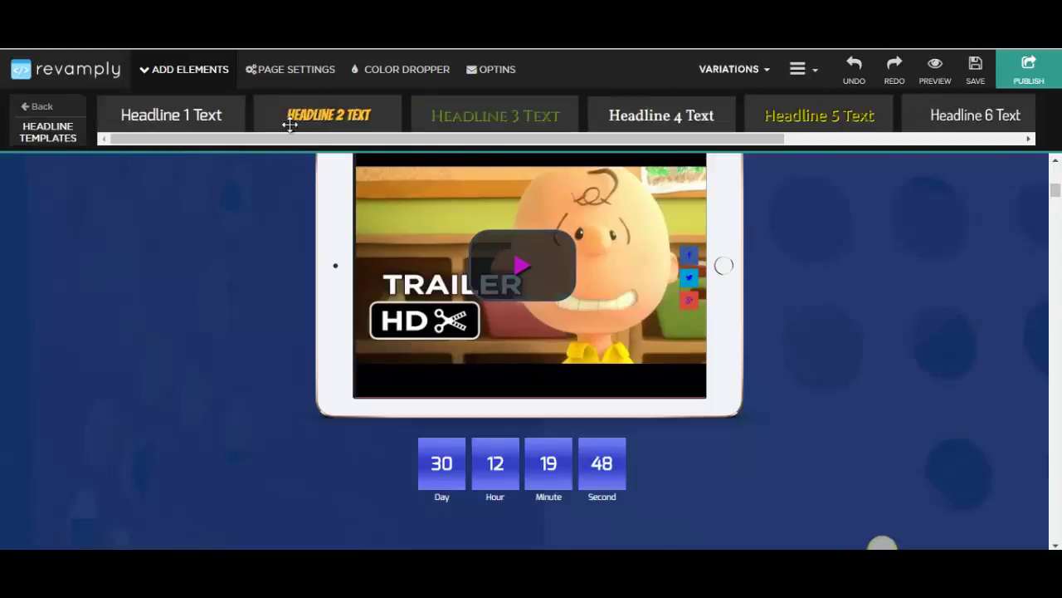
pyautogui.moveTo(759, 142); pyautogui.dragTo(99, 133)
pyautogui.click(42, 110)
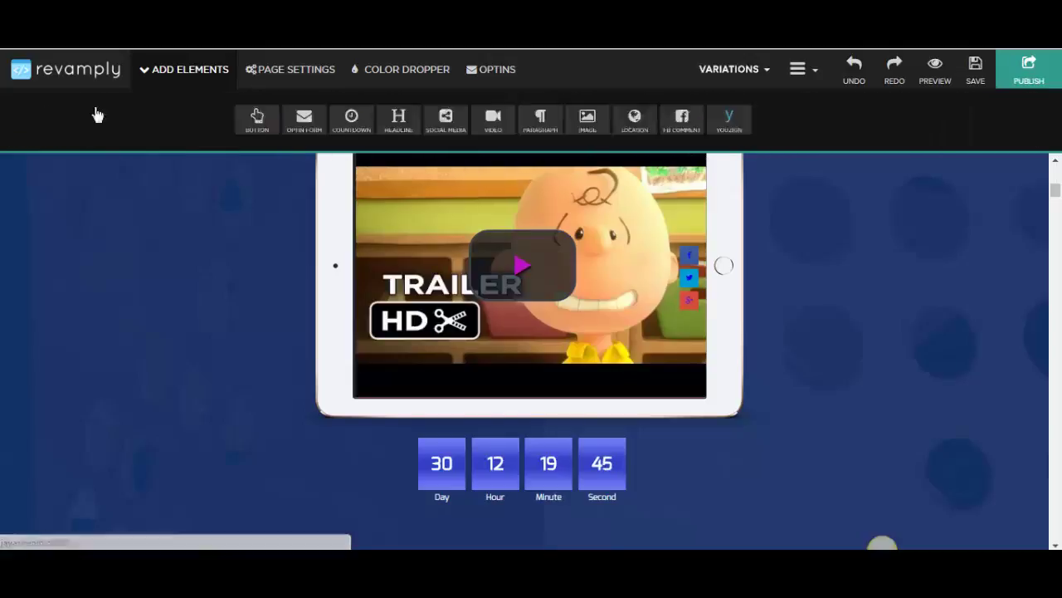
# Step: Add the round Facebook, Google+ and LinkedIn social media icons to the blue area on the right of the sales video
pyautogui.click(382, 123)
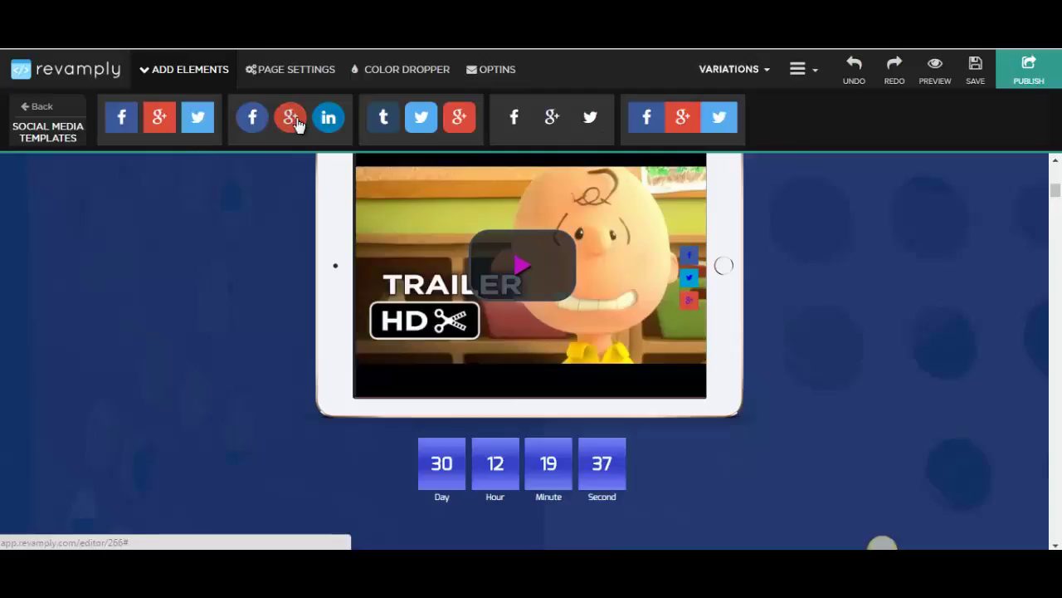
pyautogui.moveTo(290, 118); pyautogui.dragTo(873, 292)
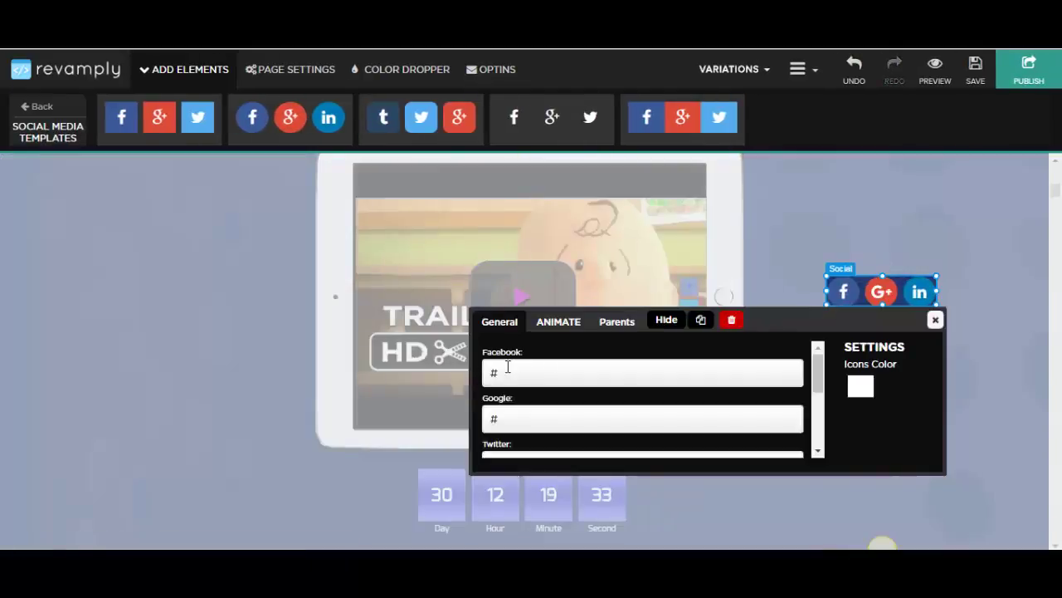
pyautogui.click(935, 320)
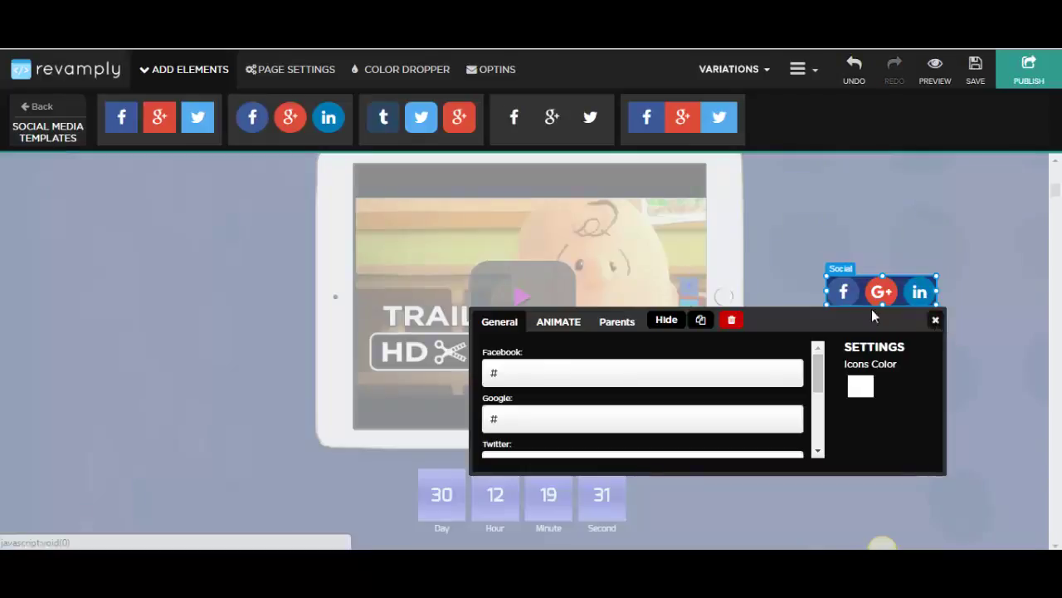
pyautogui.click(42, 109)
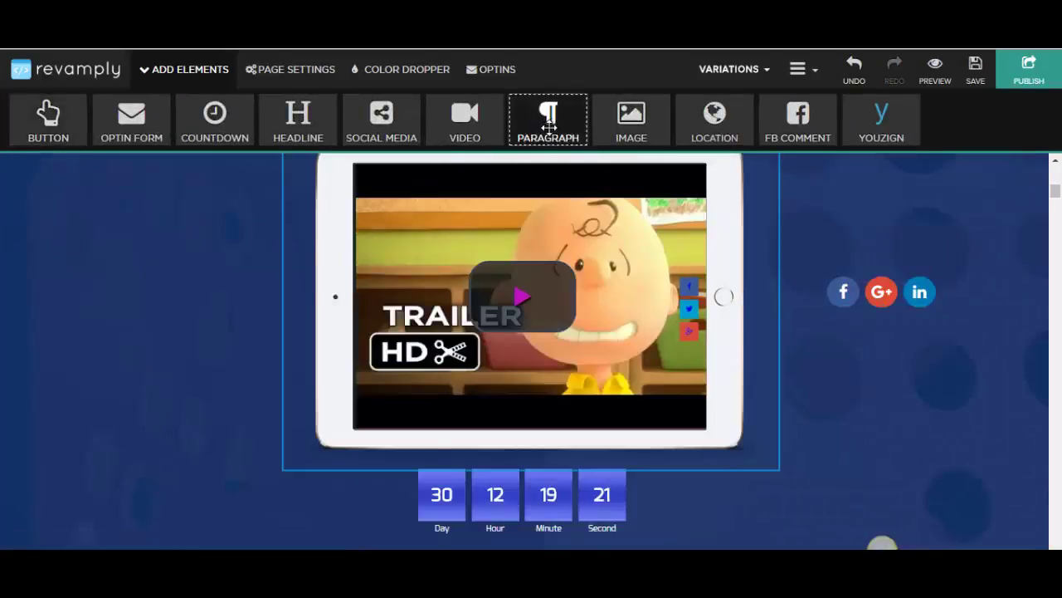
# Step: Add a paragraph on the left of the sales video and an image placeholder below it, beside the countdown
pyautogui.moveTo(549, 122); pyautogui.dragTo(143, 277)
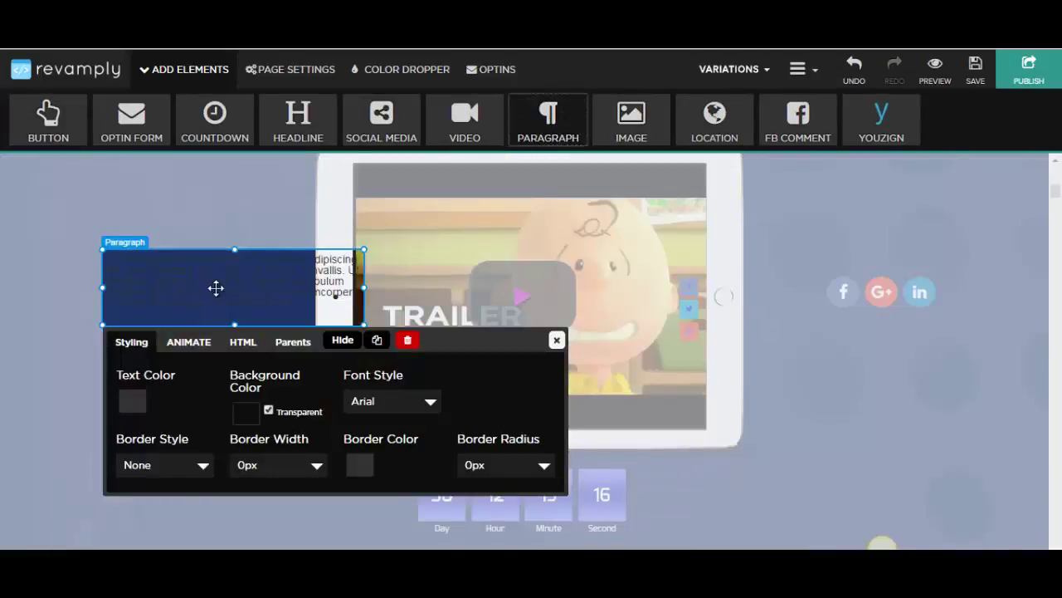
pyautogui.click(557, 341)
pyautogui.moveTo(594, 141); pyautogui.dragTo(76, 415)
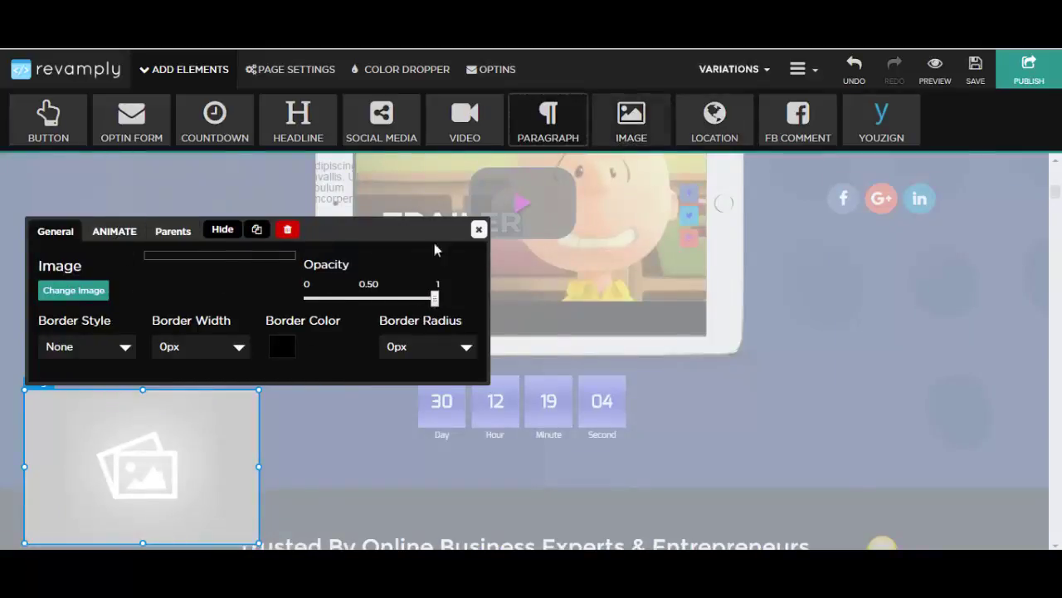
pyautogui.click(479, 229)
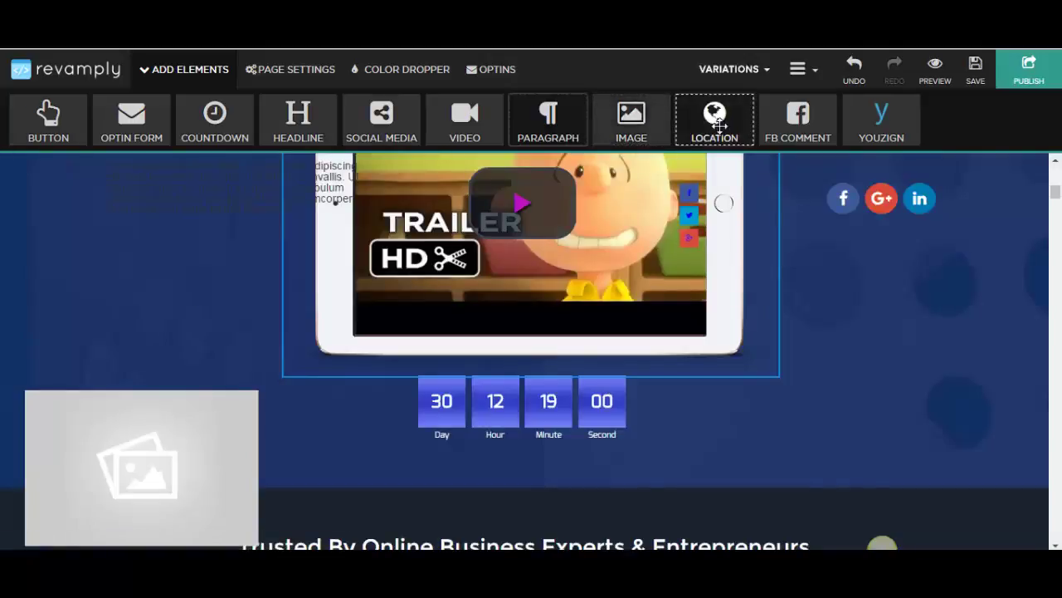
# Step: Add a country location element below the new social icons, widen it and set its pre message to "HELLO FROM"
pyautogui.moveTo(718, 121); pyautogui.dragTo(894, 275)
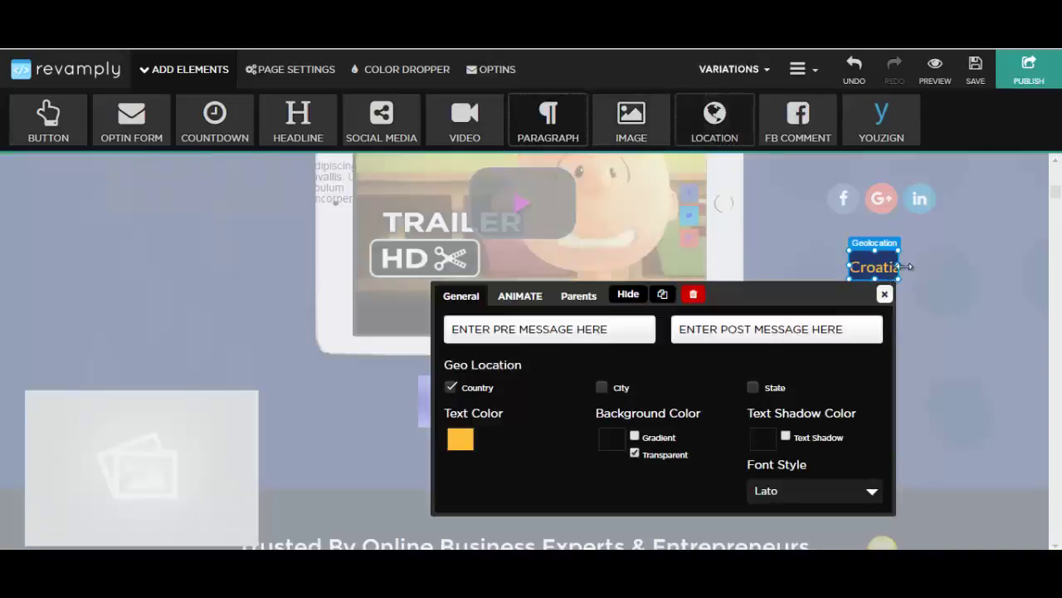
pyautogui.moveTo(949, 268); pyautogui.dragTo(953, 269)
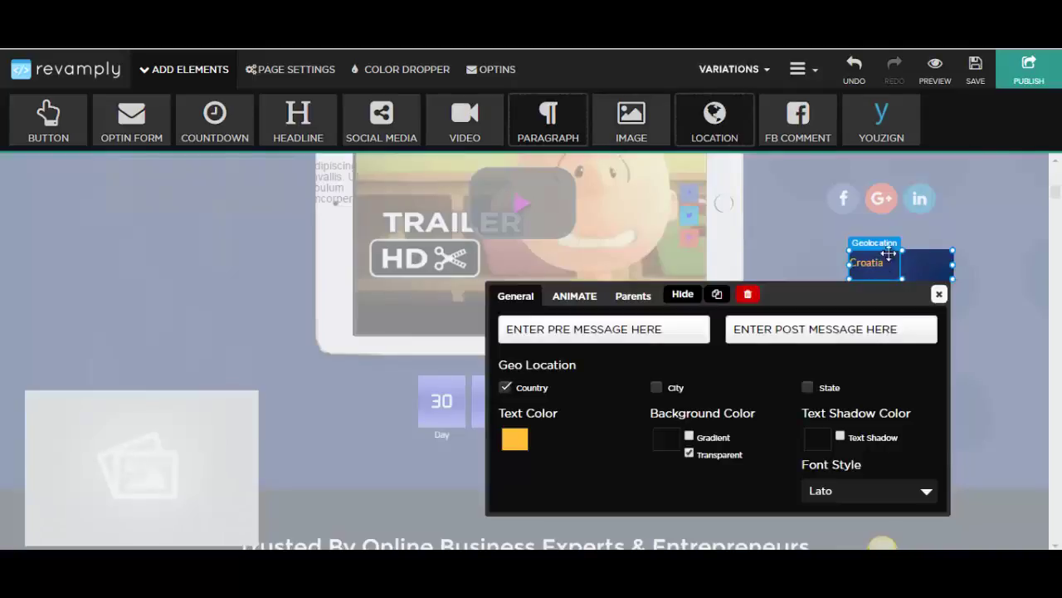
pyautogui.click(669, 329)
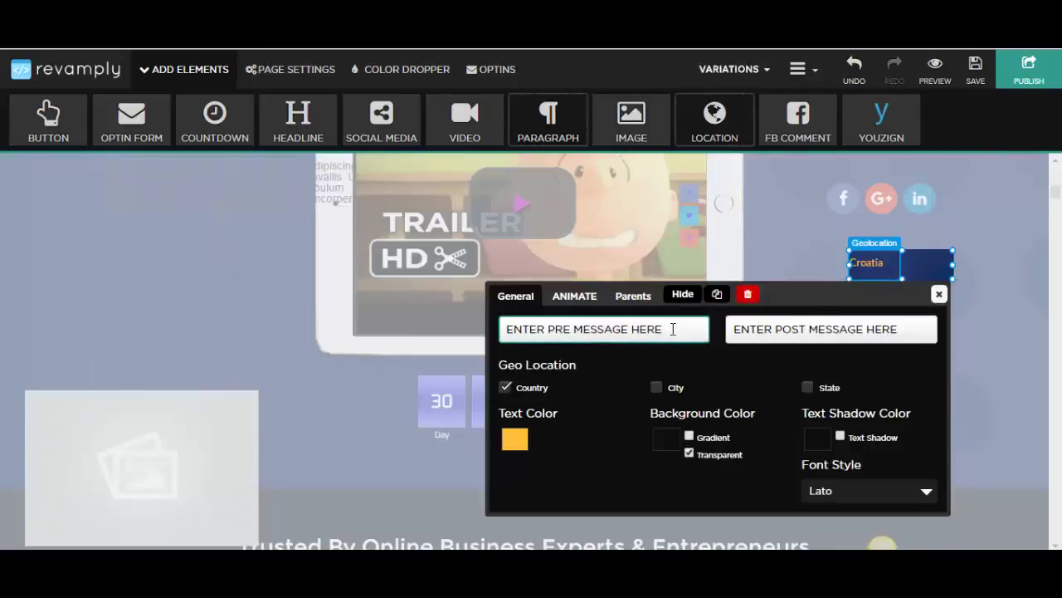
pyautogui.write('HELLO ')
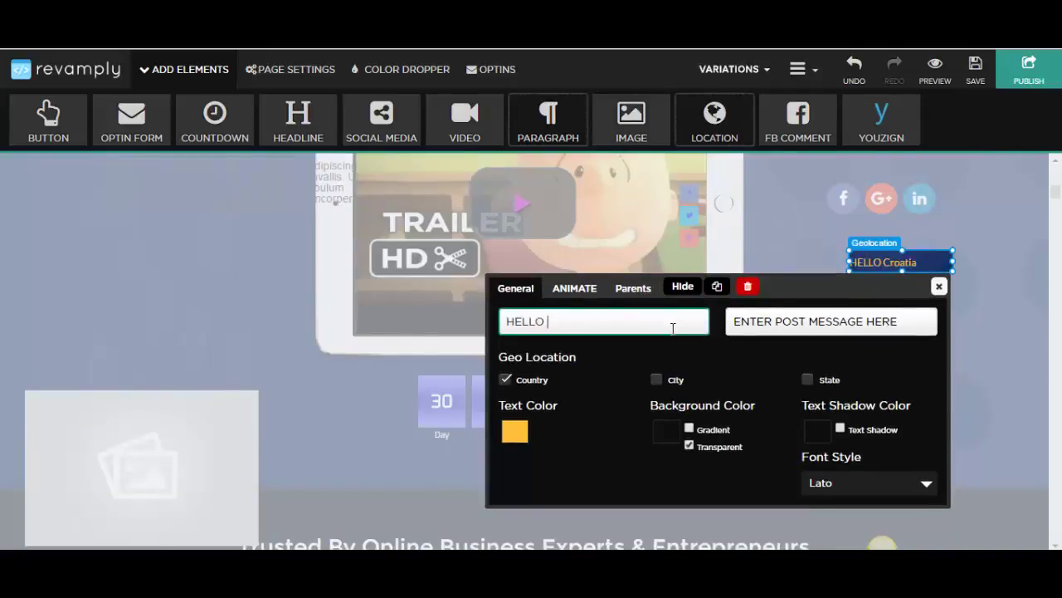
pyautogui.write('FROM')
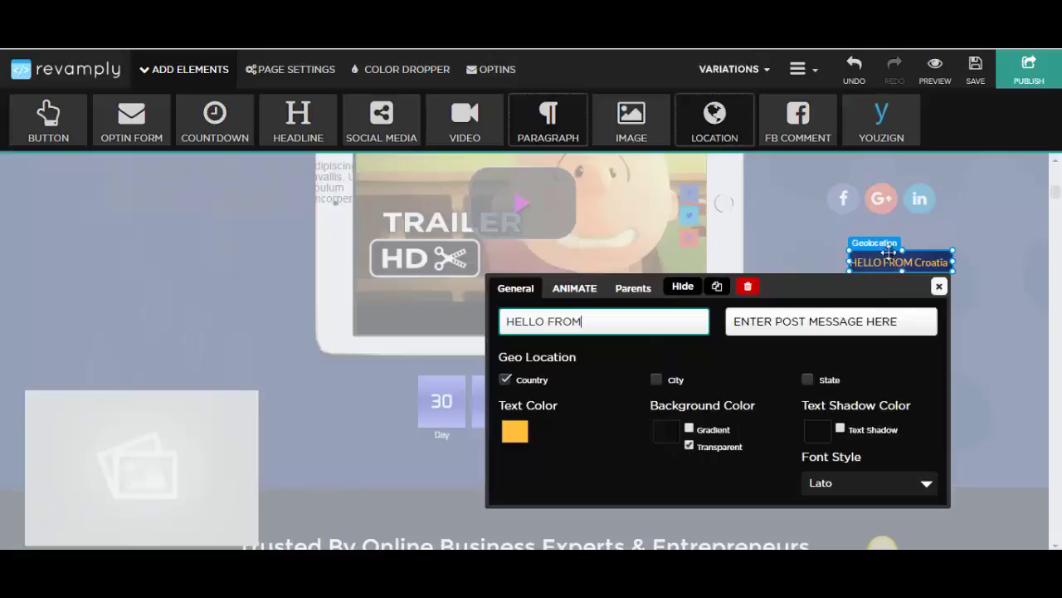
pyautogui.click(939, 287)
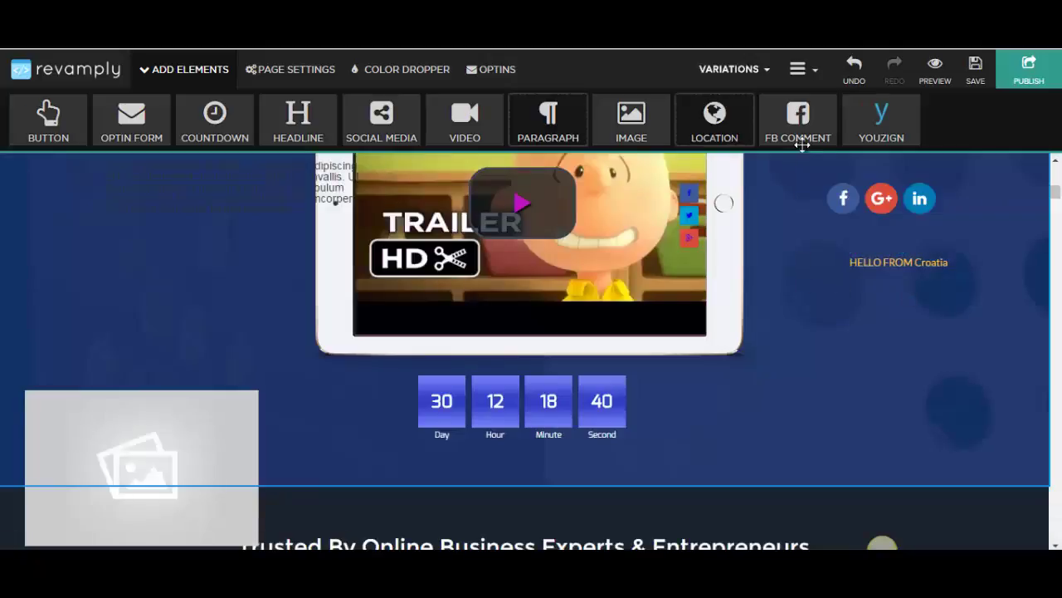
# Step: Add a Facebook comment box, move it over the lower part of the sales video and enlarge it slightly
pyautogui.moveTo(801, 133); pyautogui.dragTo(805, 363)
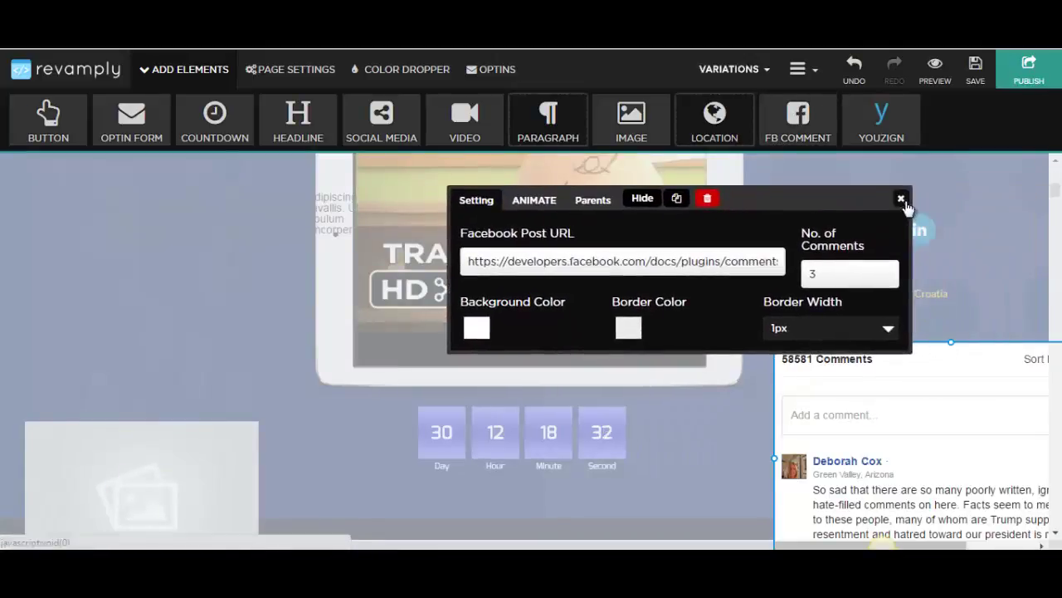
pyautogui.click(900, 198)
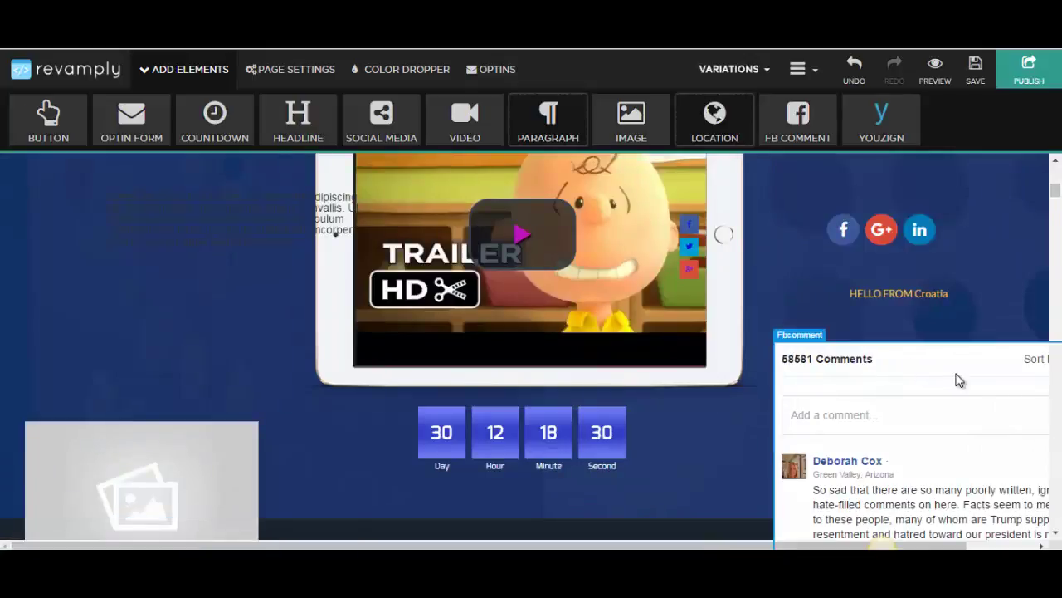
pyautogui.click(912, 379)
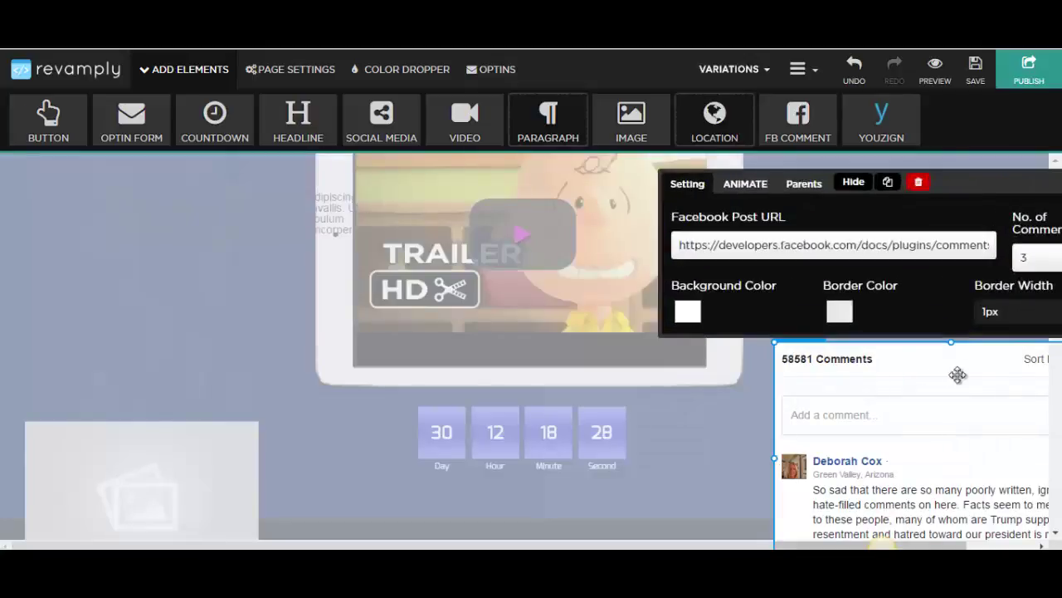
pyautogui.moveTo(958, 373); pyautogui.dragTo(505, 289)
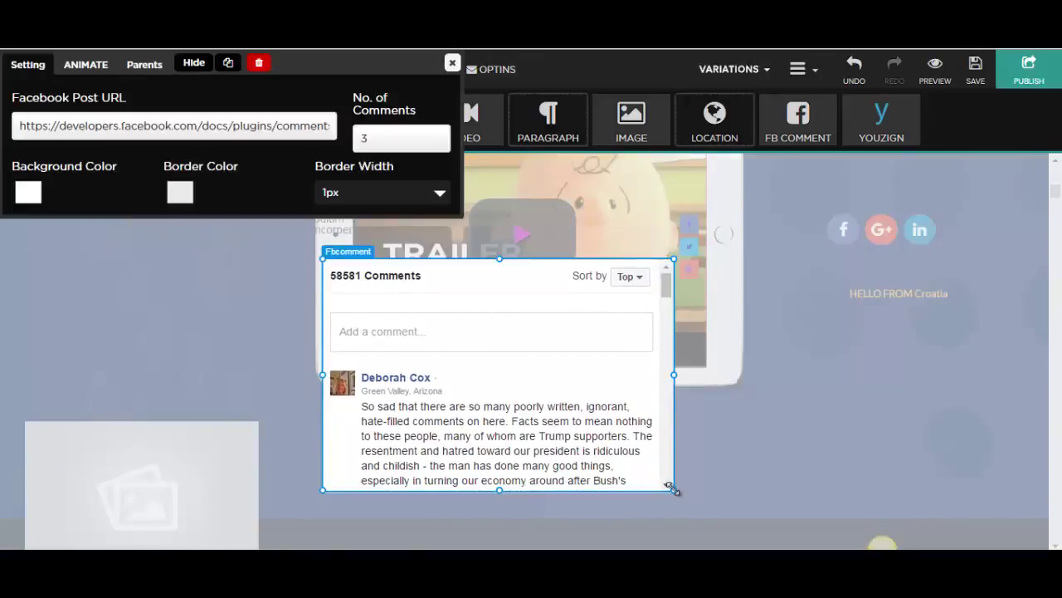
pyautogui.moveTo(672, 489); pyautogui.dragTo(695, 509)
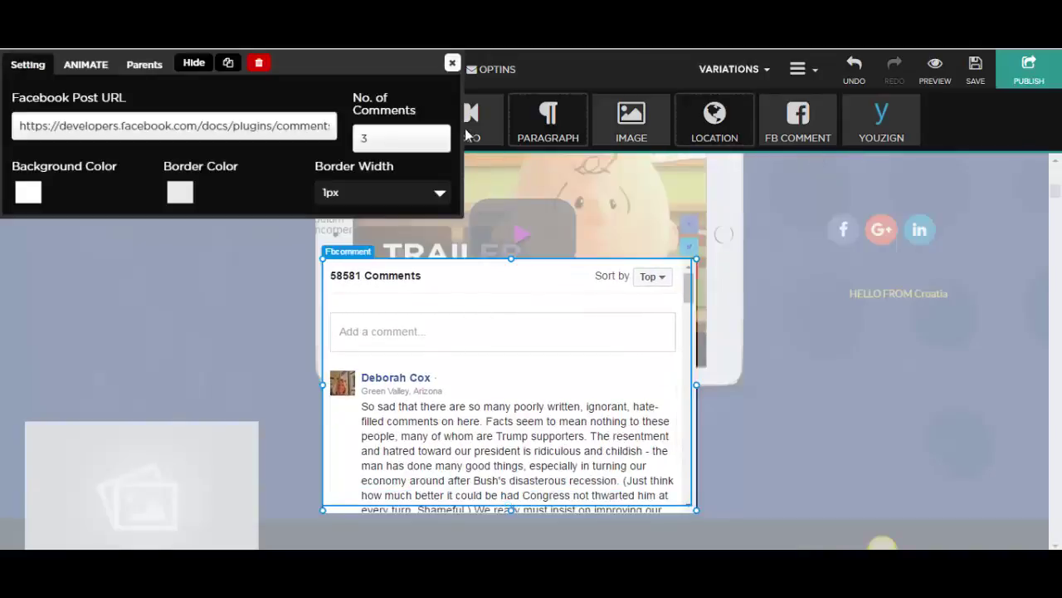
pyautogui.click(452, 63)
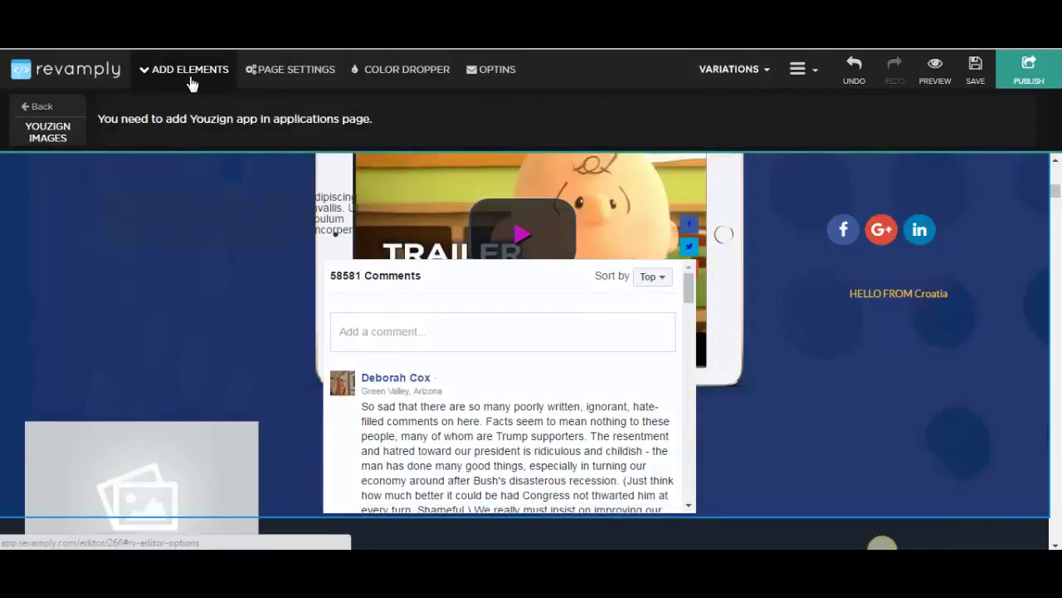
# Step: Leave the site editor without saving and return to the dashboard's website list
pyautogui.click(51, 79)
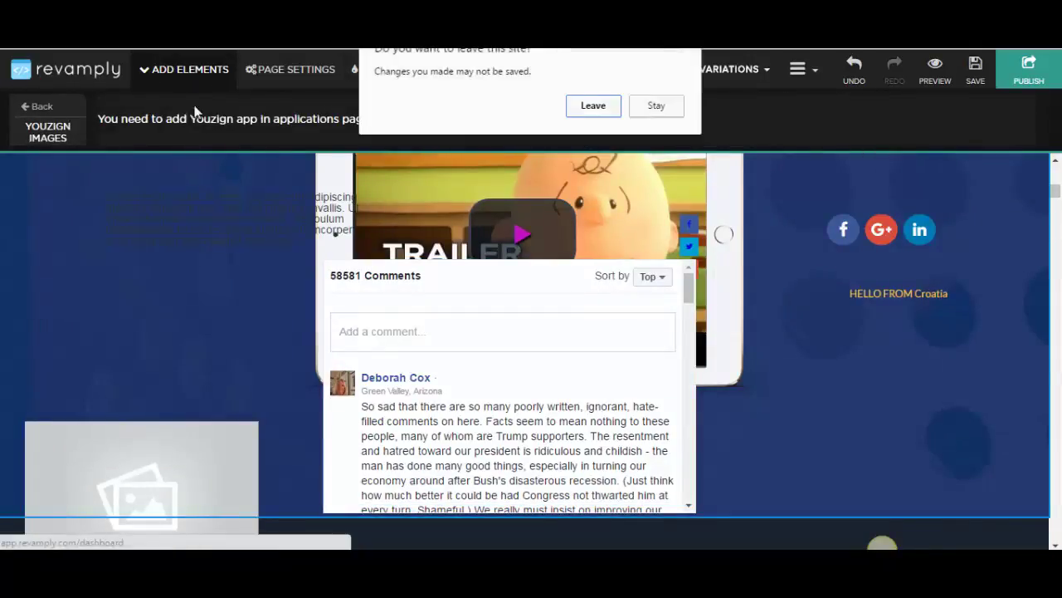
pyautogui.click(594, 106)
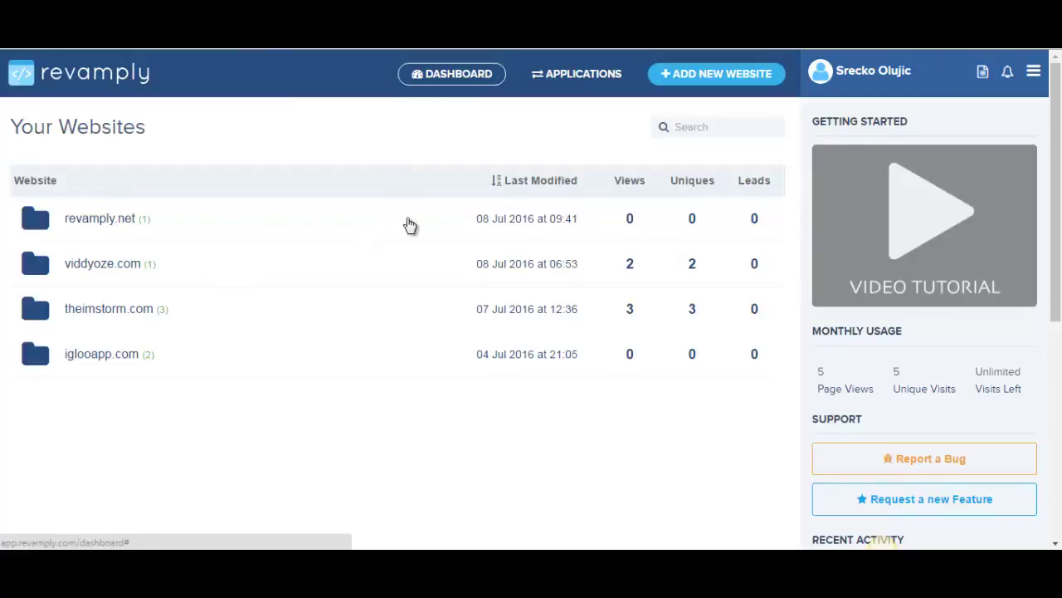
# Step: Expand the revamply.net website and review the action options for its sales page and for the default variation
pyautogui.click(103, 221)
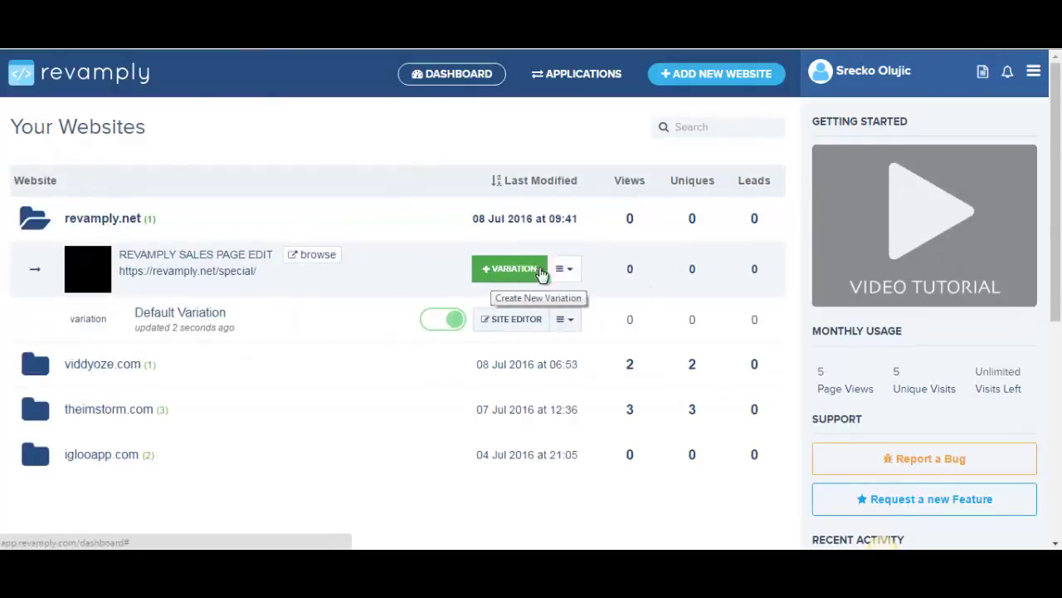
pyautogui.click(568, 270)
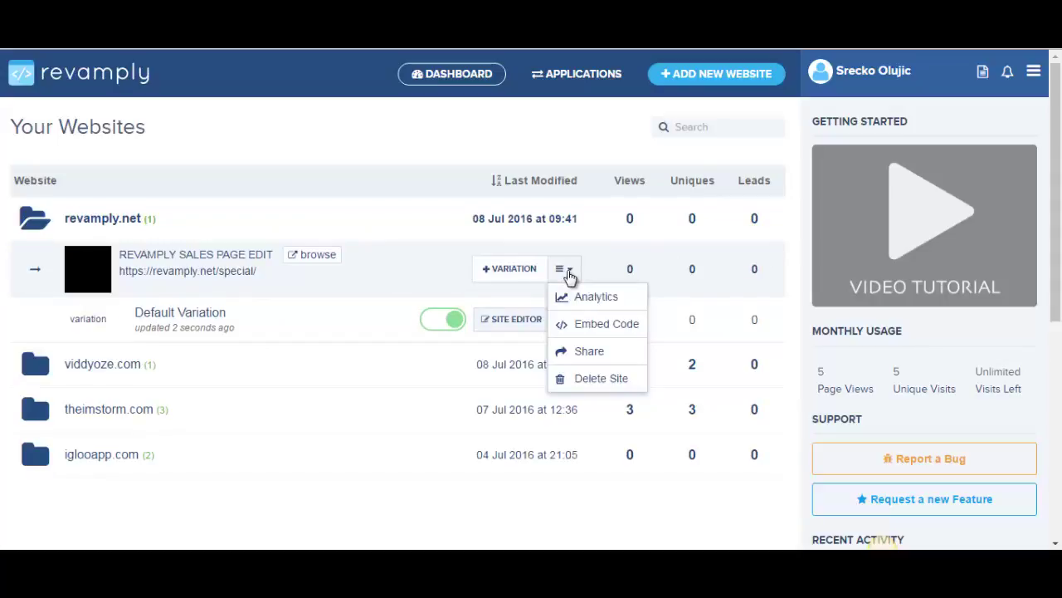
pyautogui.click(570, 270)
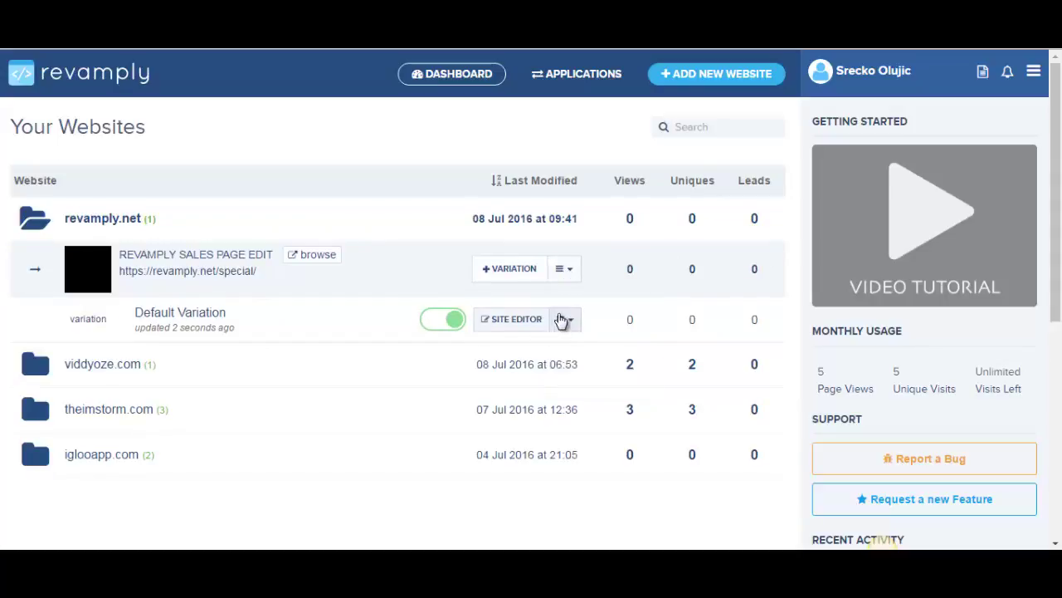
pyautogui.click(561, 321)
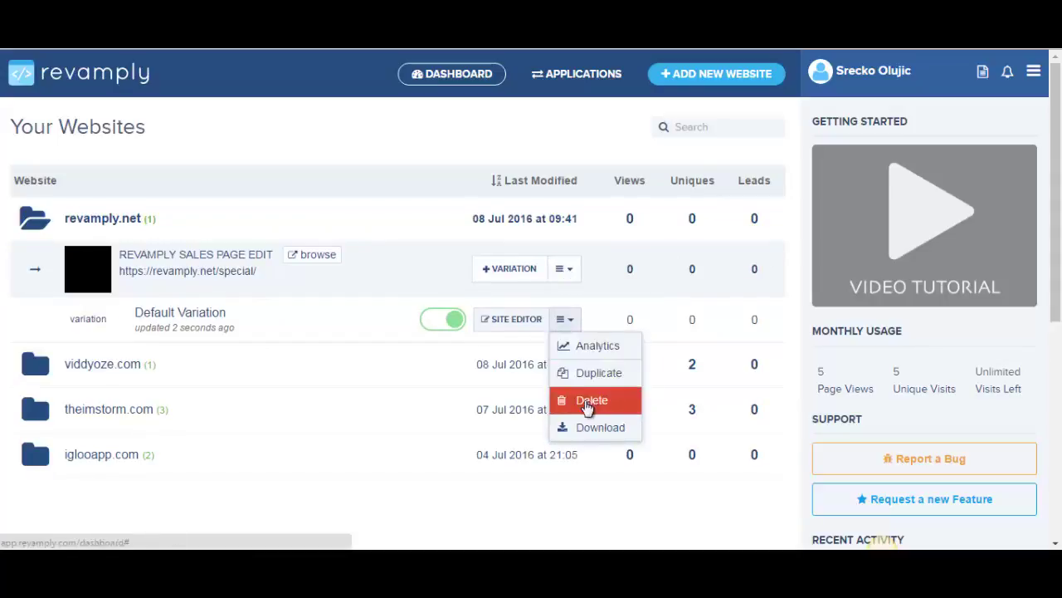
pyautogui.click(570, 322)
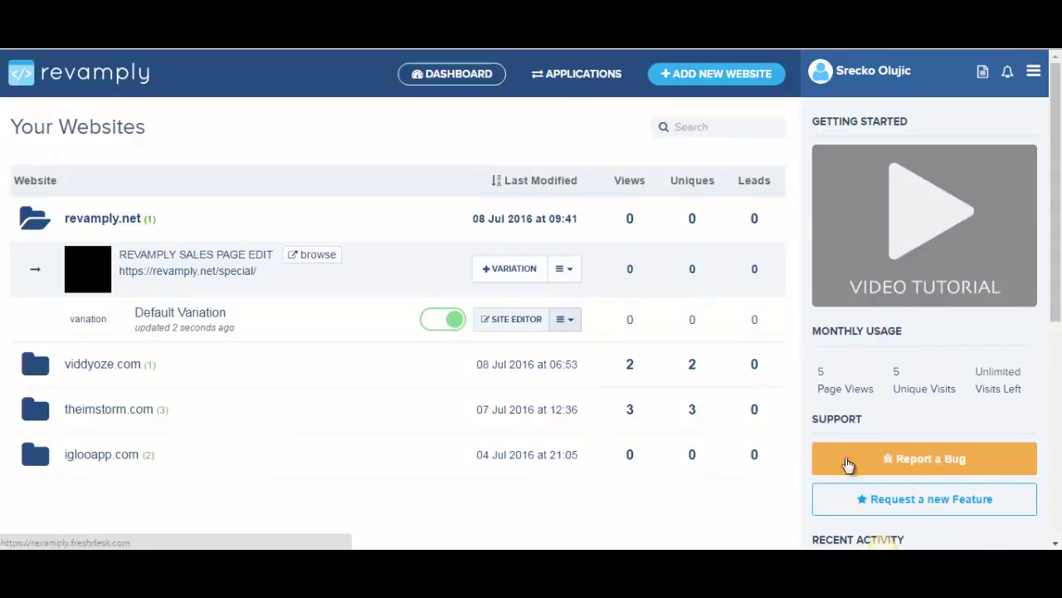
# Step: Open the applications page and review the available integrations and the connected Revamply WP application
pyautogui.click(572, 76)
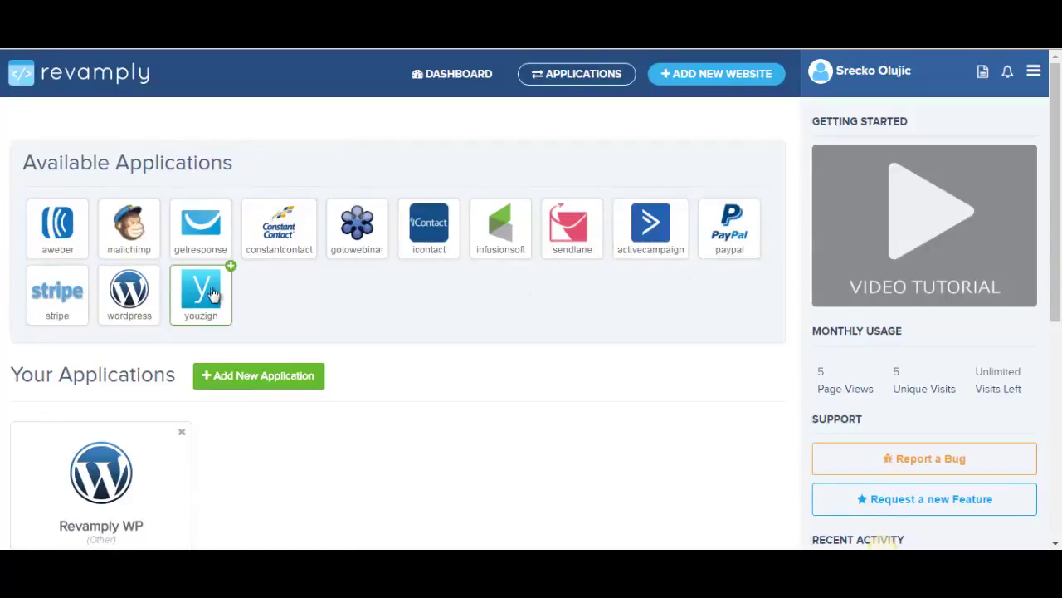
pyautogui.scroll(-3, 102, 327)
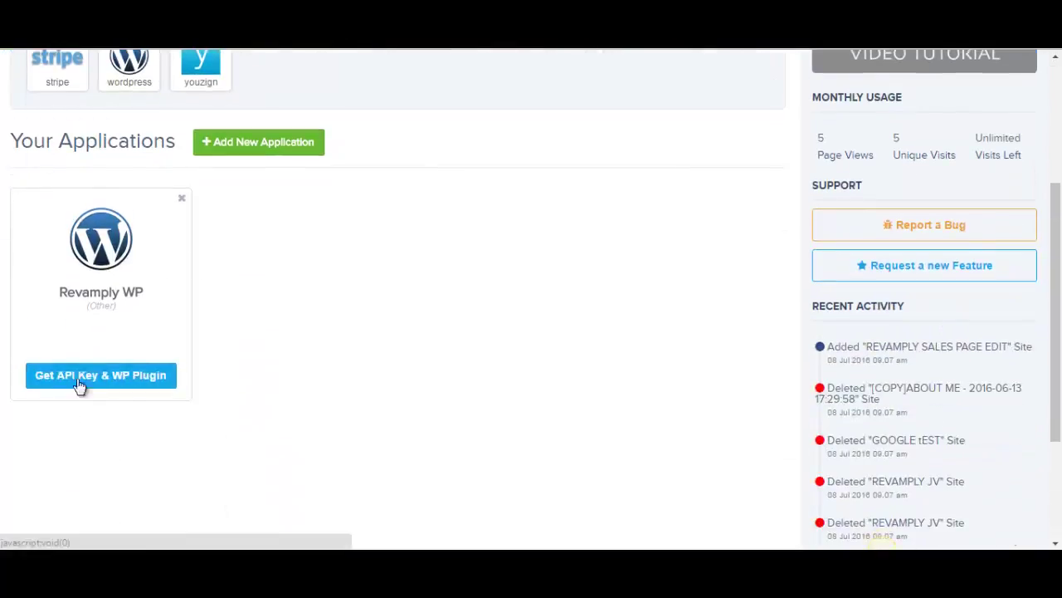
pyautogui.scroll(3, 244, 399)
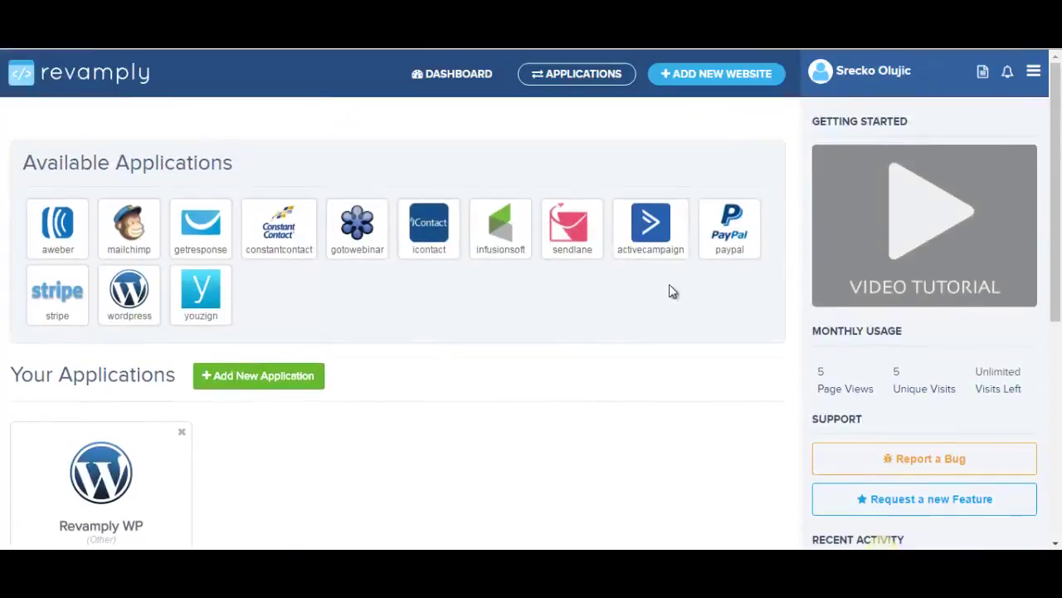
pyautogui.scroll(-1, 131, 485)
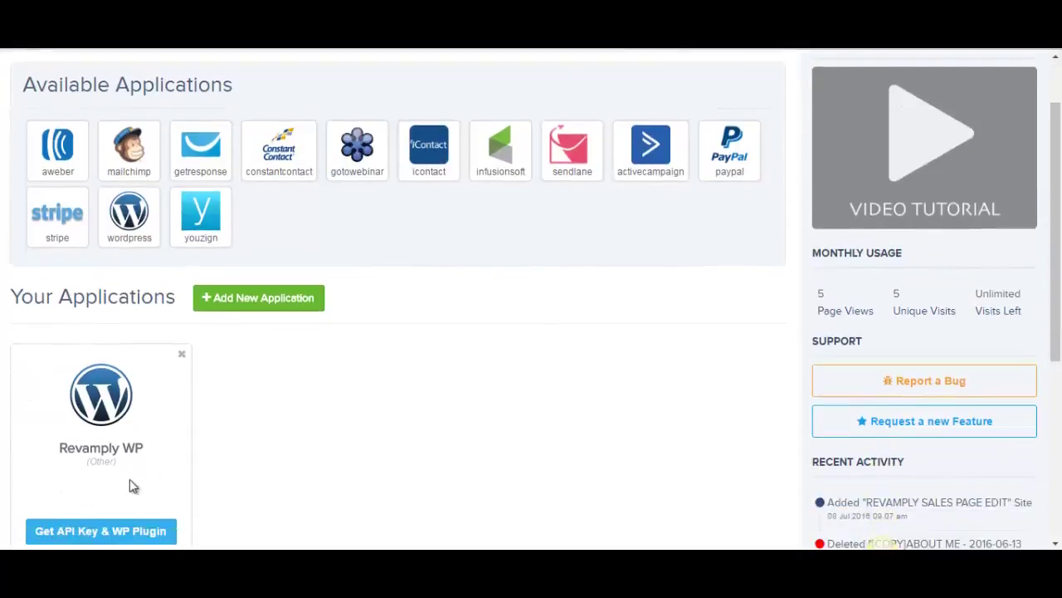
pyautogui.scroll(1, 165, 407)
# Step: Switch to the WordPress admin, open the ABOUT ME page for editing and go to its Edit with Revamply option
pyautogui.click(78, 74)
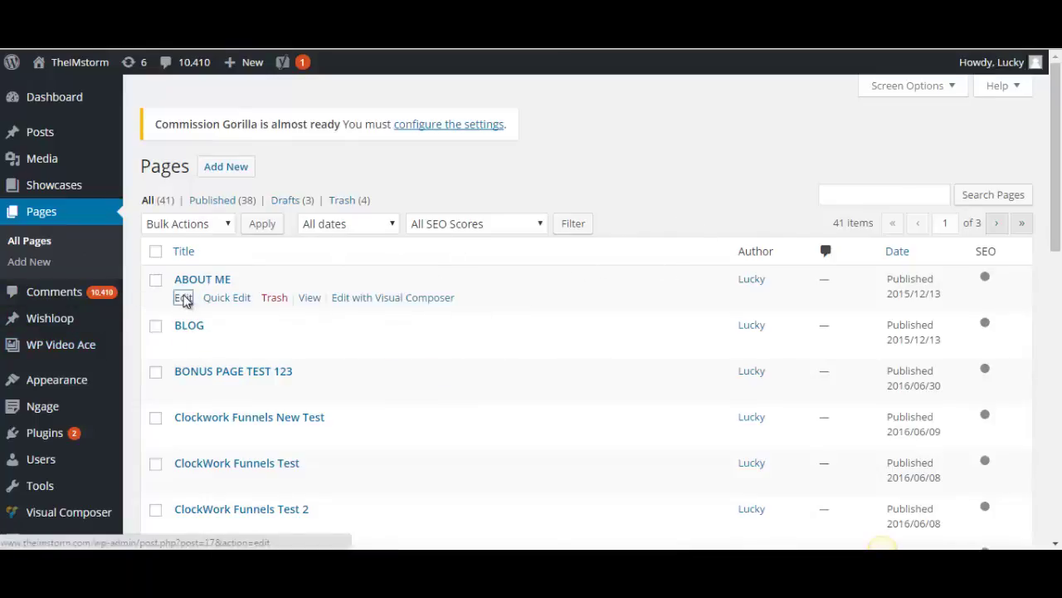
pyautogui.click(187, 299)
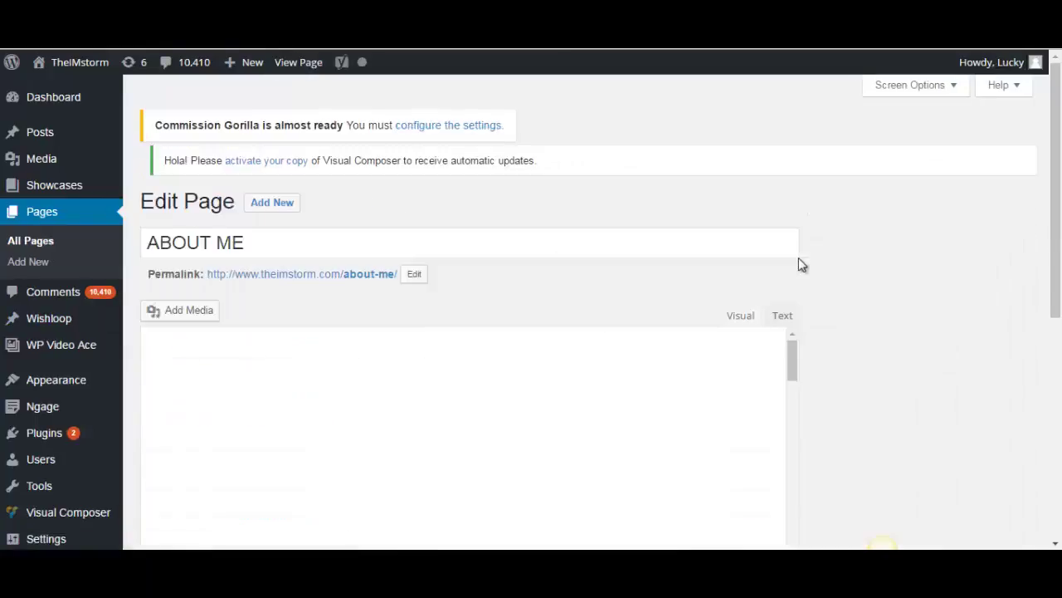
pyautogui.scroll(-3, 811, 379)
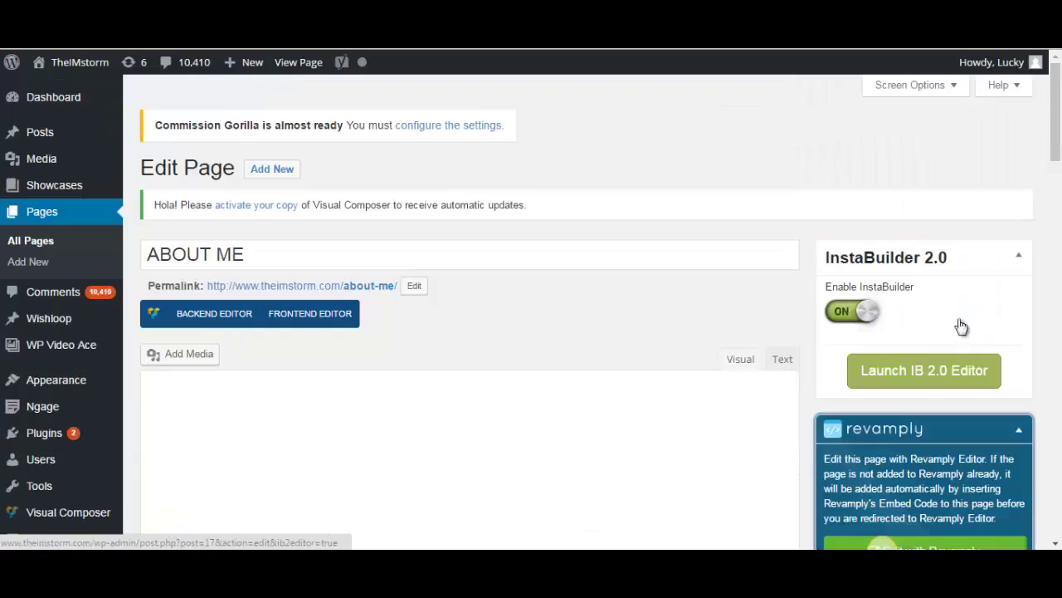
pyautogui.scroll(-4, 962, 353)
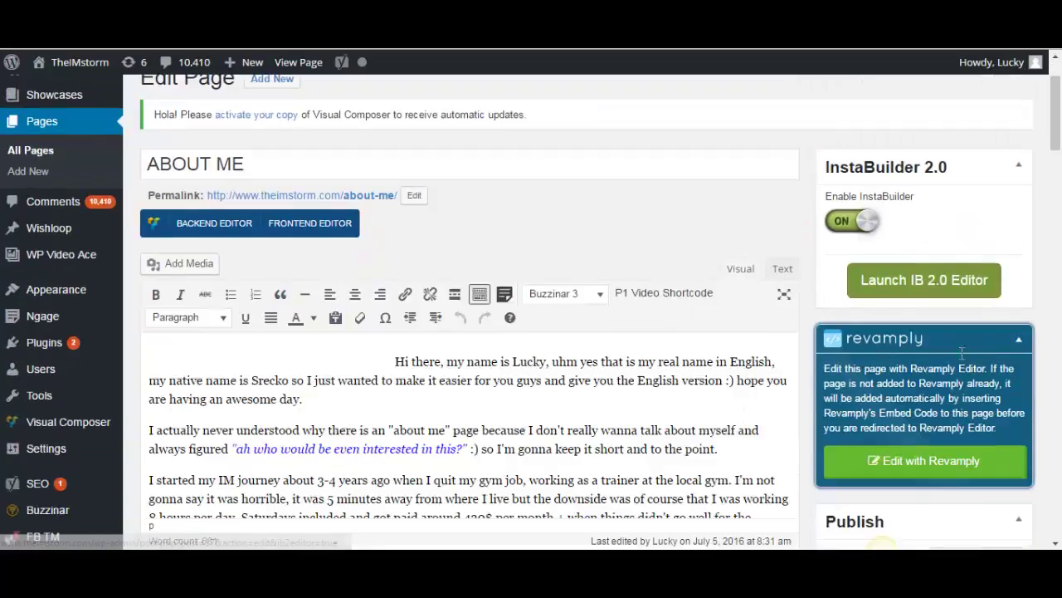
pyautogui.scroll(3, 904, 249)
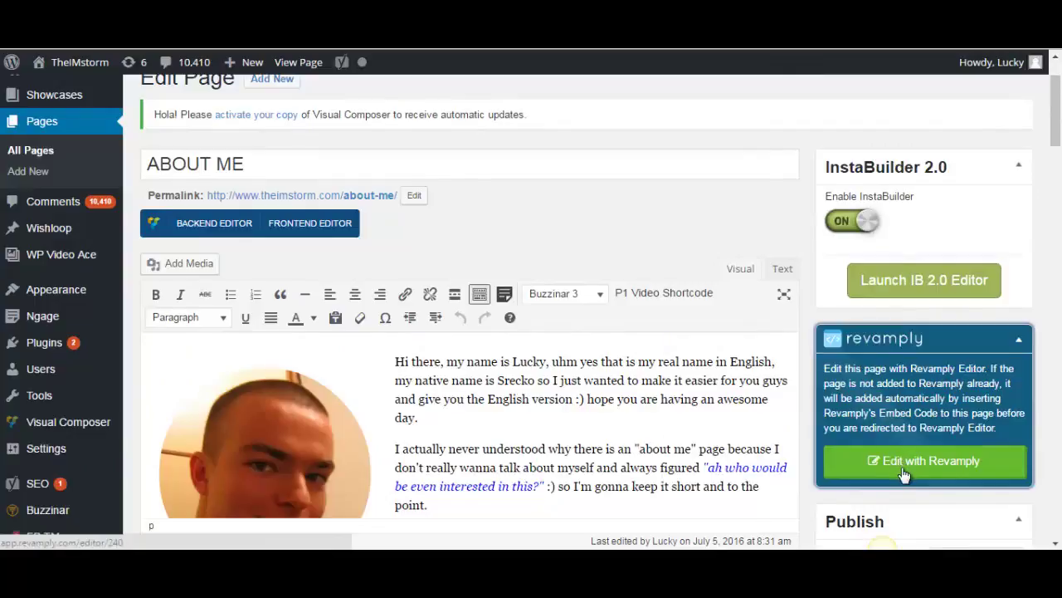
pyautogui.click(904, 465)
pyautogui.click(932, 471)
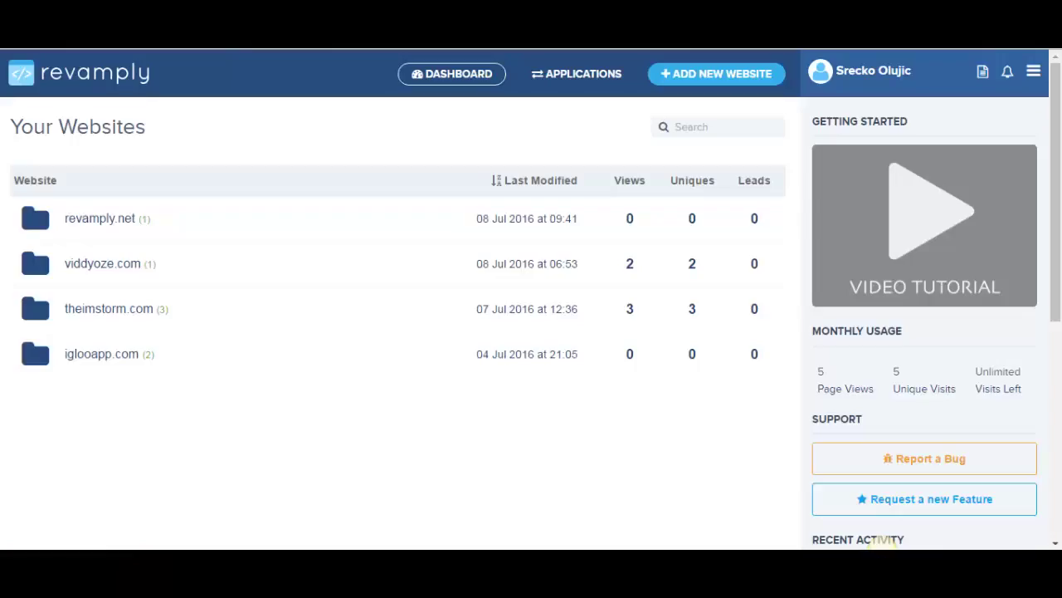
# Step: Return to the Revamply dashboard, look over the website list and check the change log and notifications
pyautogui.scroll(-5, 753, 311)
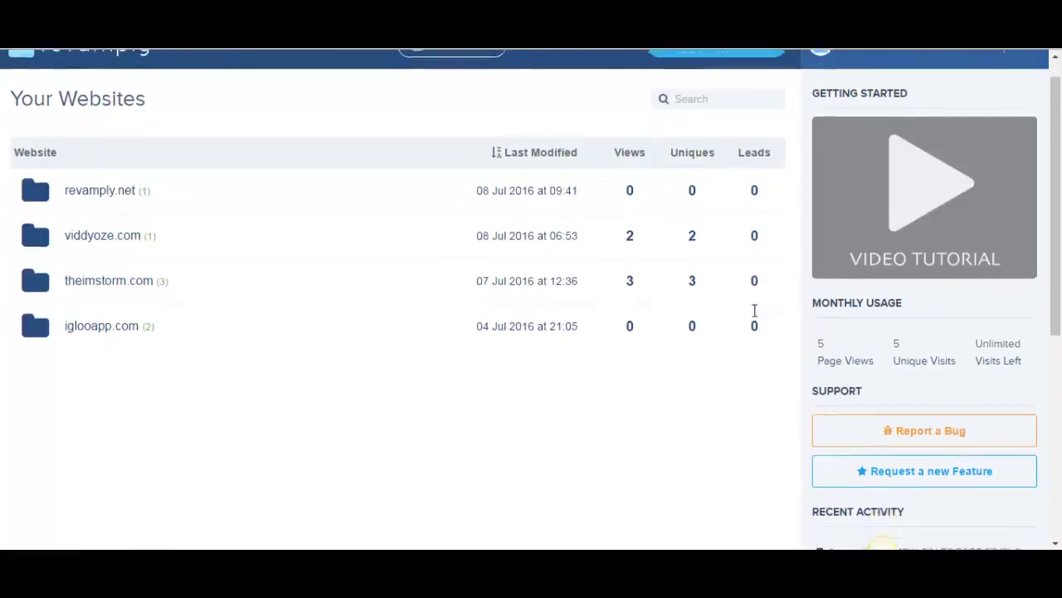
pyautogui.scroll(5, 699, 340)
pyautogui.scroll(1, 699, 340)
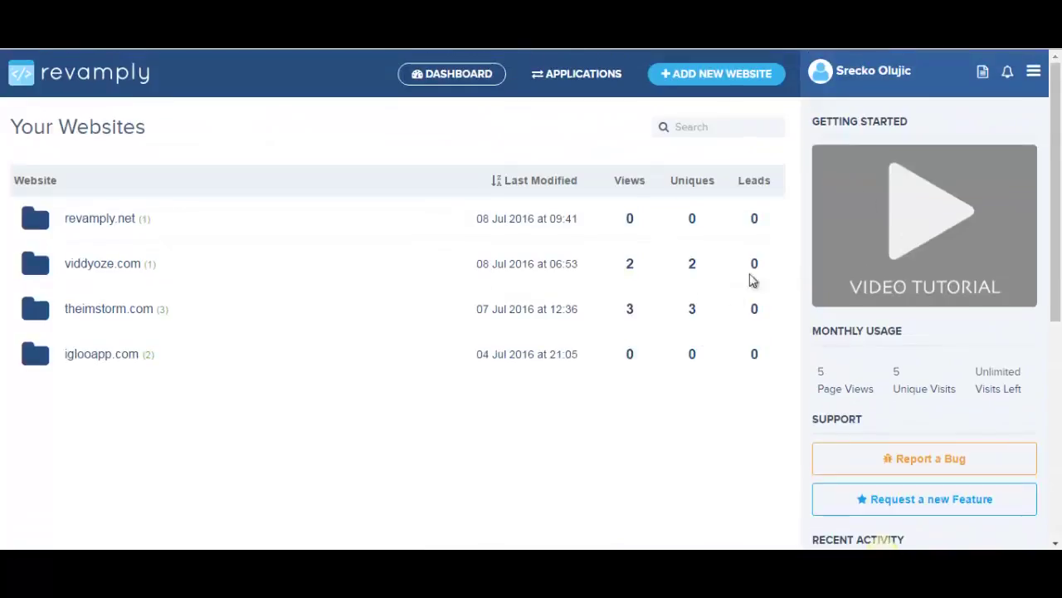
pyautogui.click(985, 74)
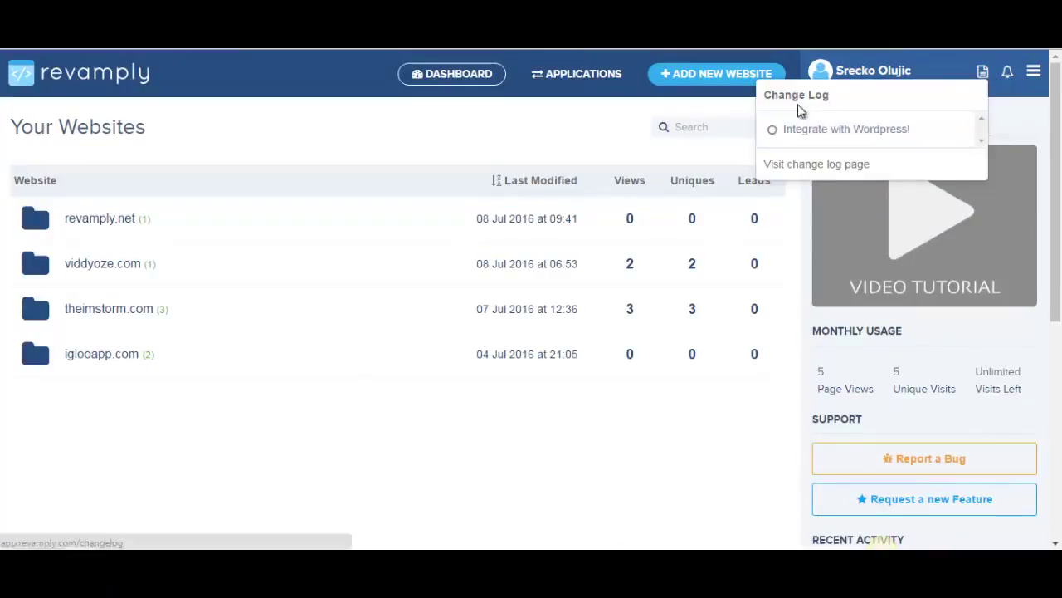
pyautogui.click(1007, 72)
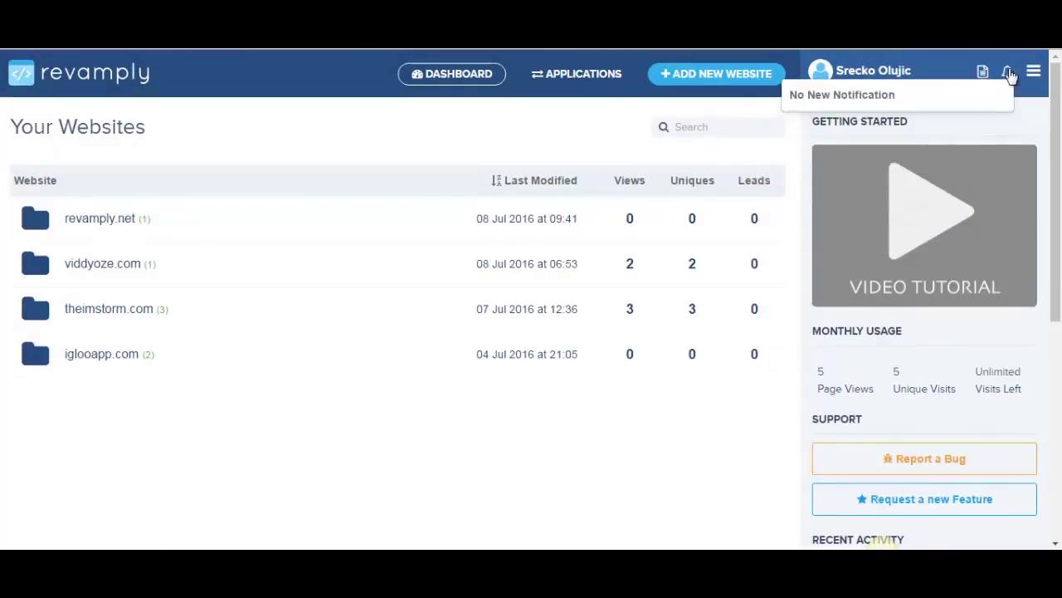